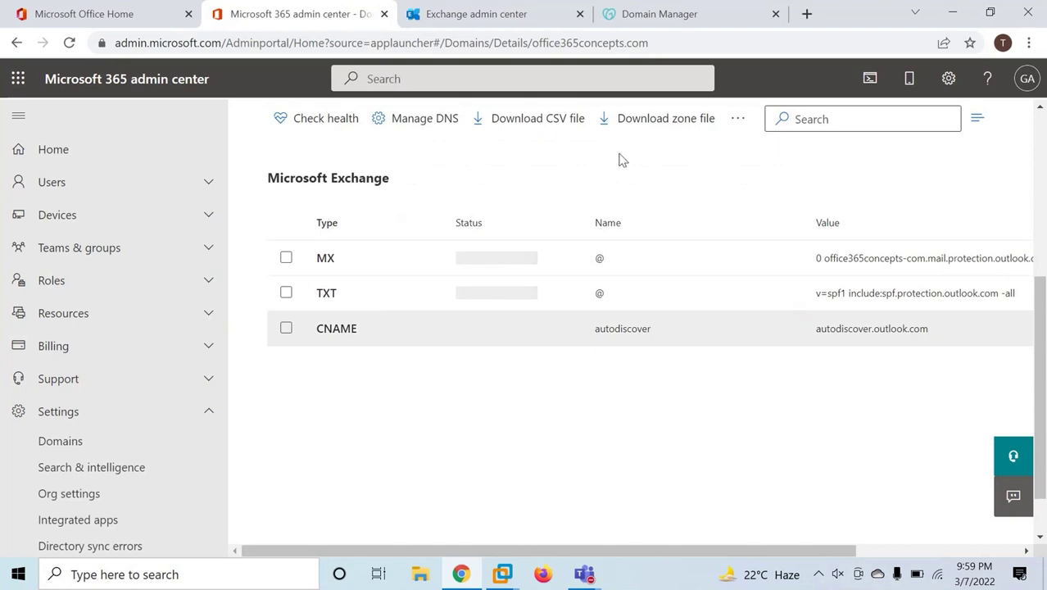
Compare GoDaddy's DNS records with Microsoft 365's, then type exrca in a new tab.
click(655, 14)
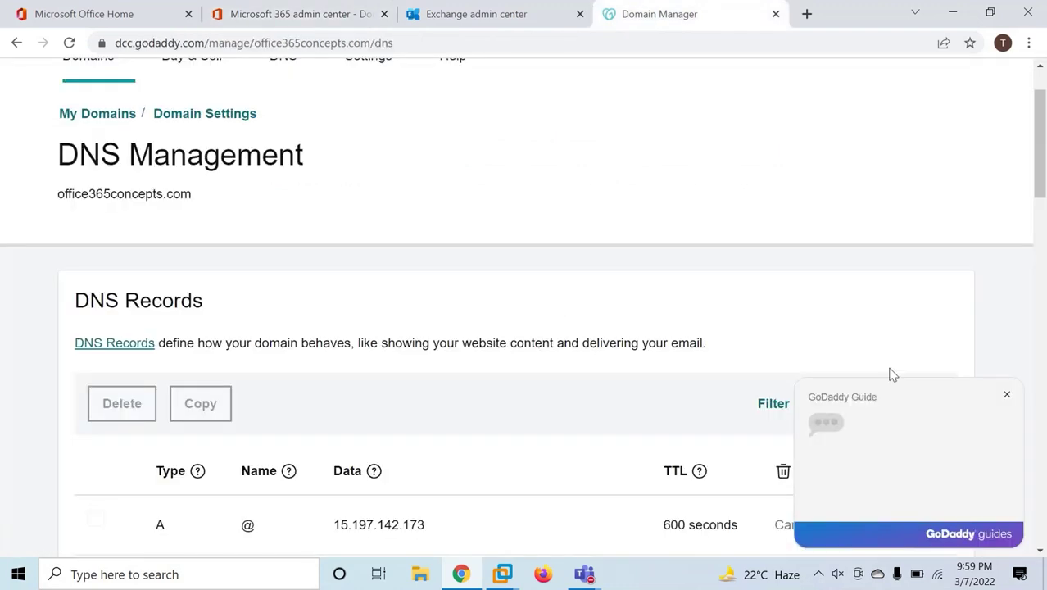
click(1007, 394)
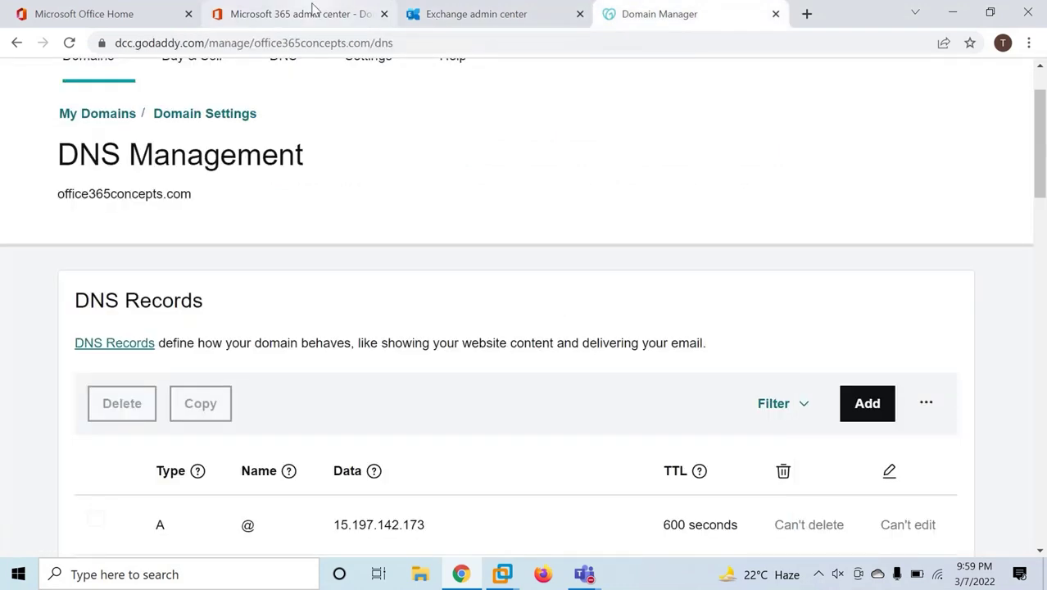
click(310, 14)
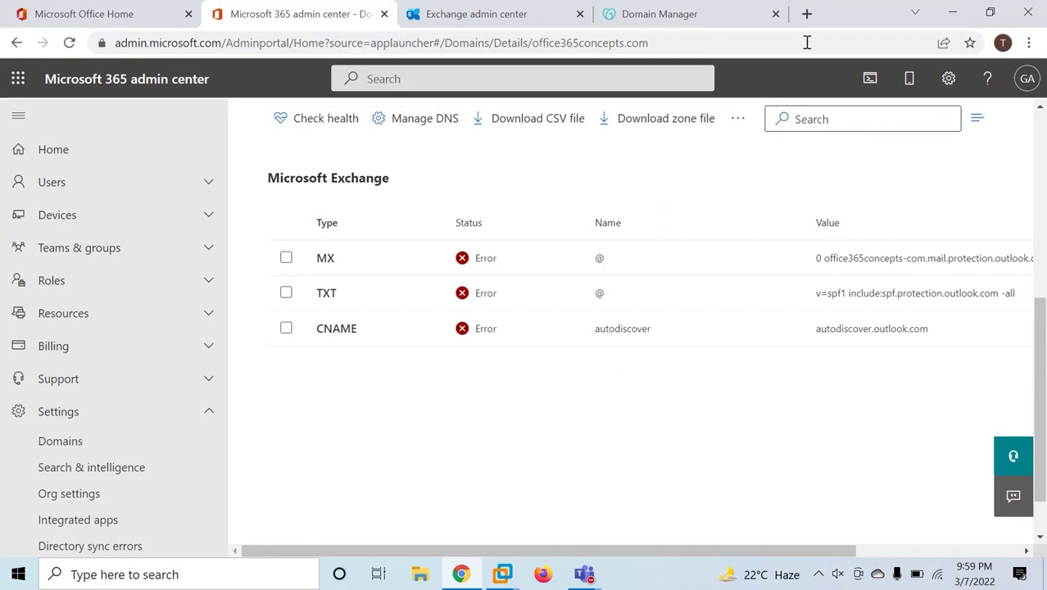
click(806, 14)
text(exrca)
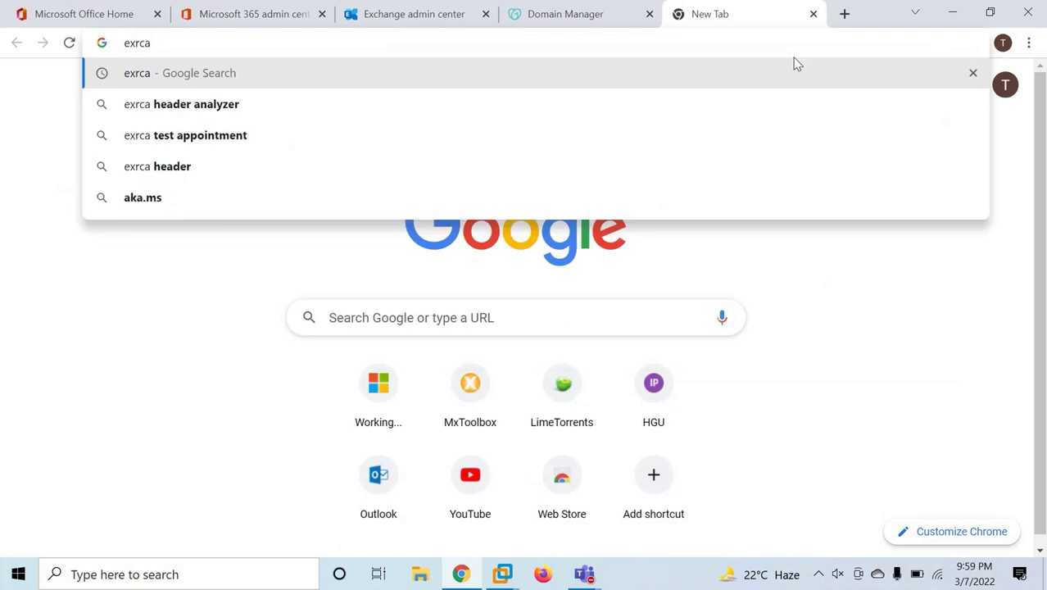
Search exrca and open the Remote Connectivity Analyzer's Exchange Server Inbound SMTP Email test.
key(Return)
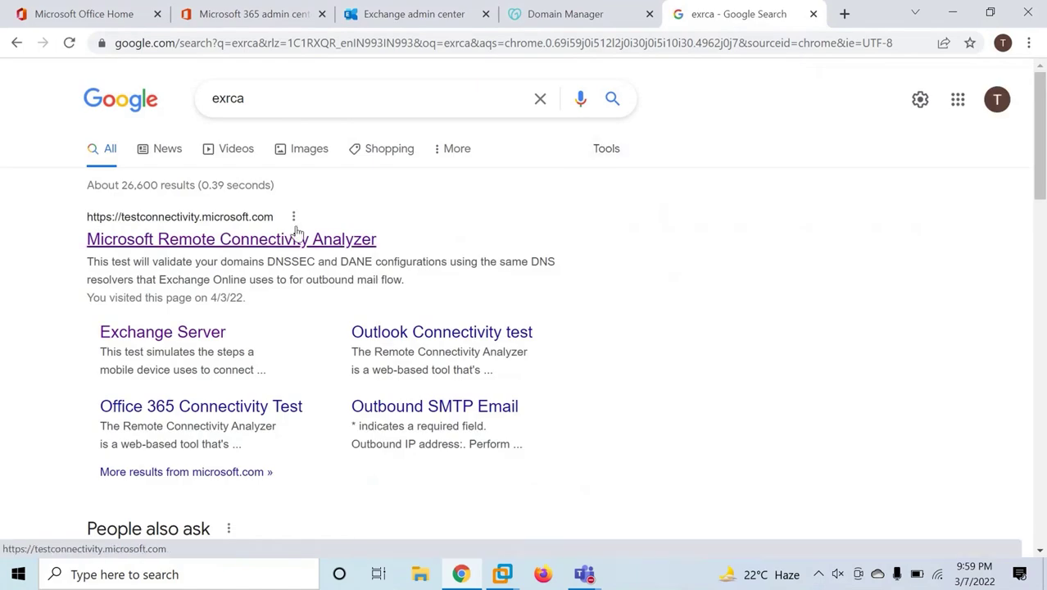
click(276, 240)
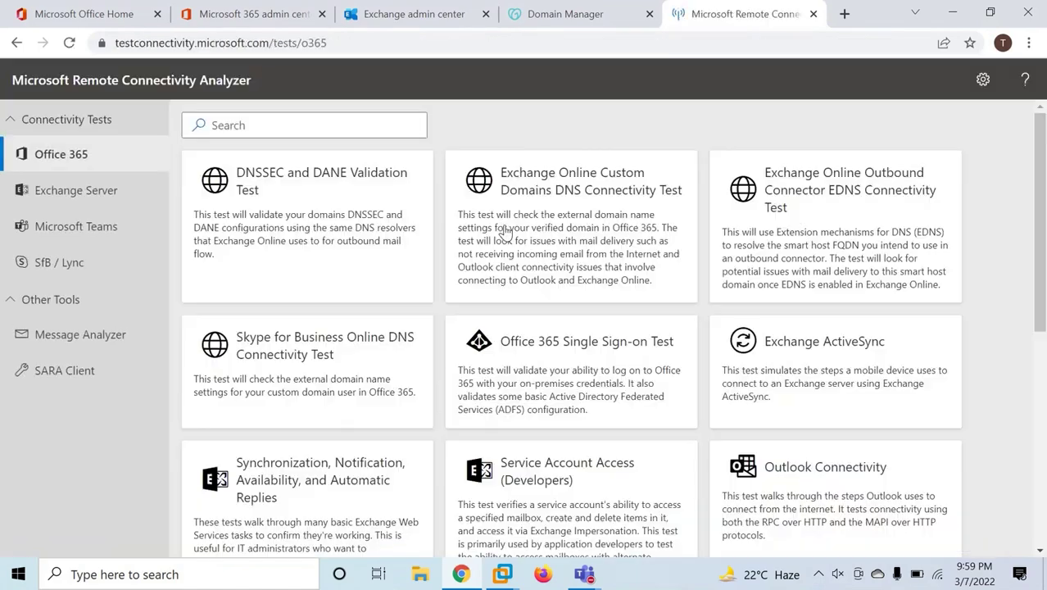
click(78, 191)
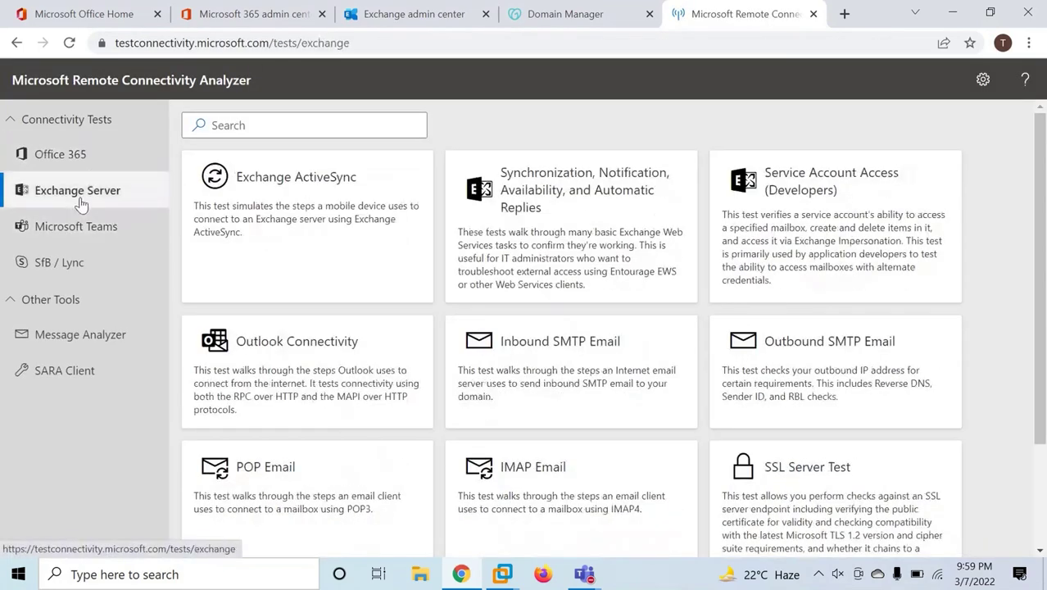
click(553, 354)
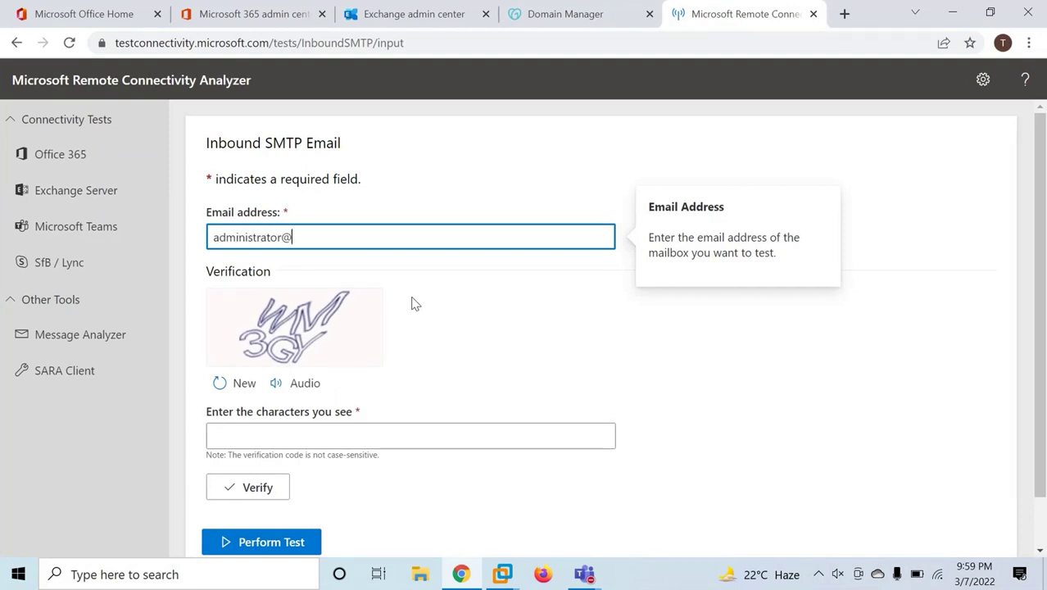
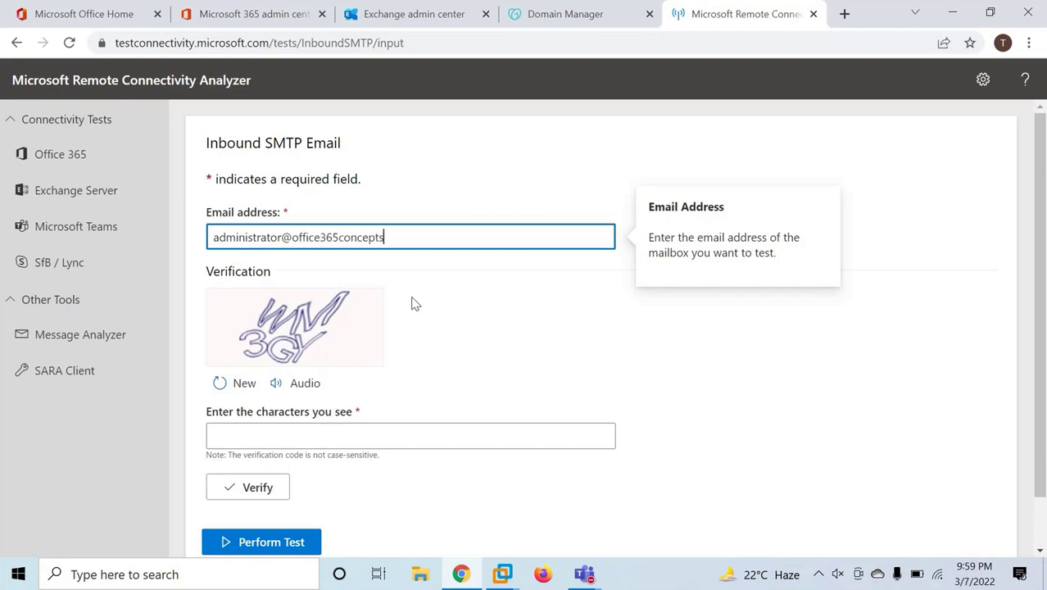
Enter the administrator's email address and verify the captcha characters.
click(275, 434)
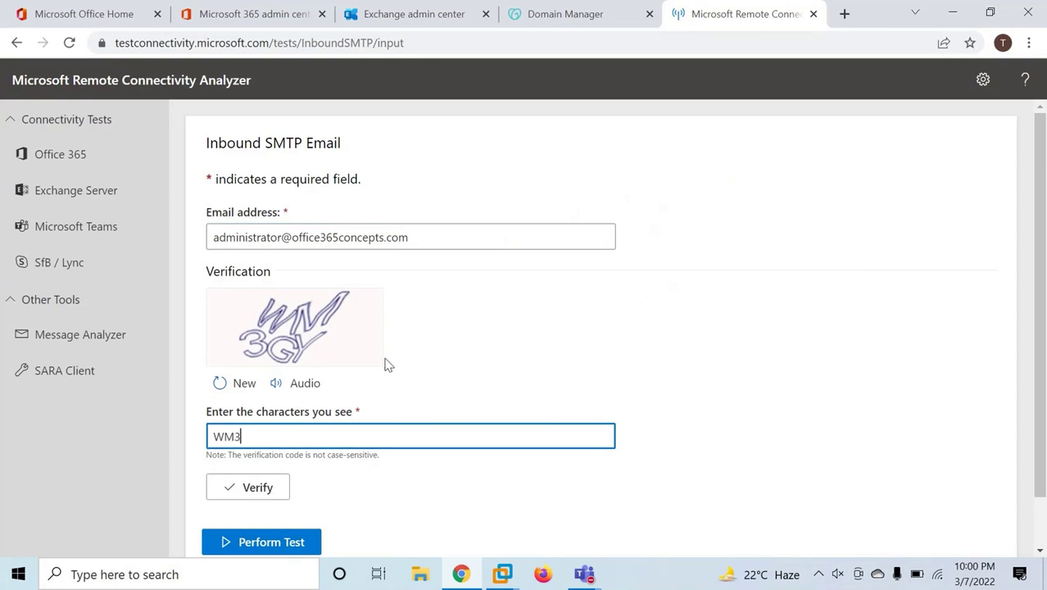
click(215, 495)
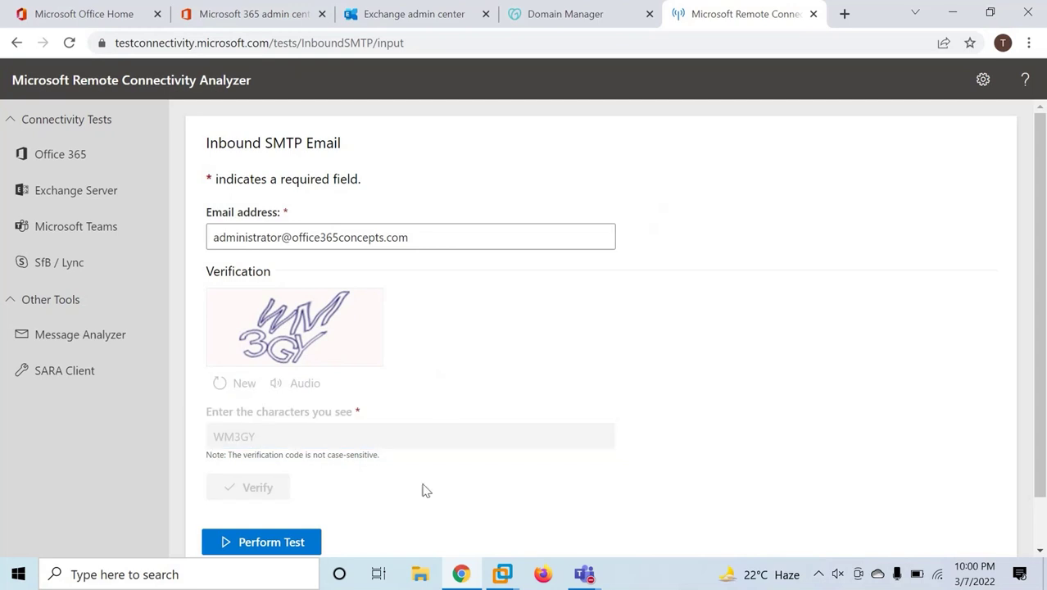
Run the inbound SMTP test, confirm it succeeds, and return to the Exchange Server tests.
scroll(352, 467, down, 1)
scroll(388, 433, down, 1)
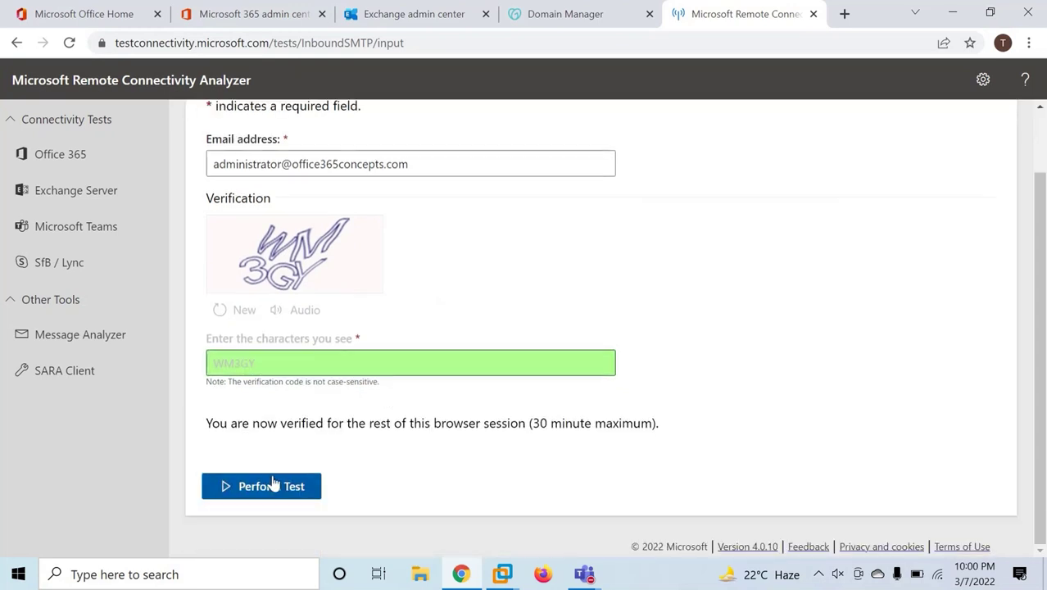
click(274, 484)
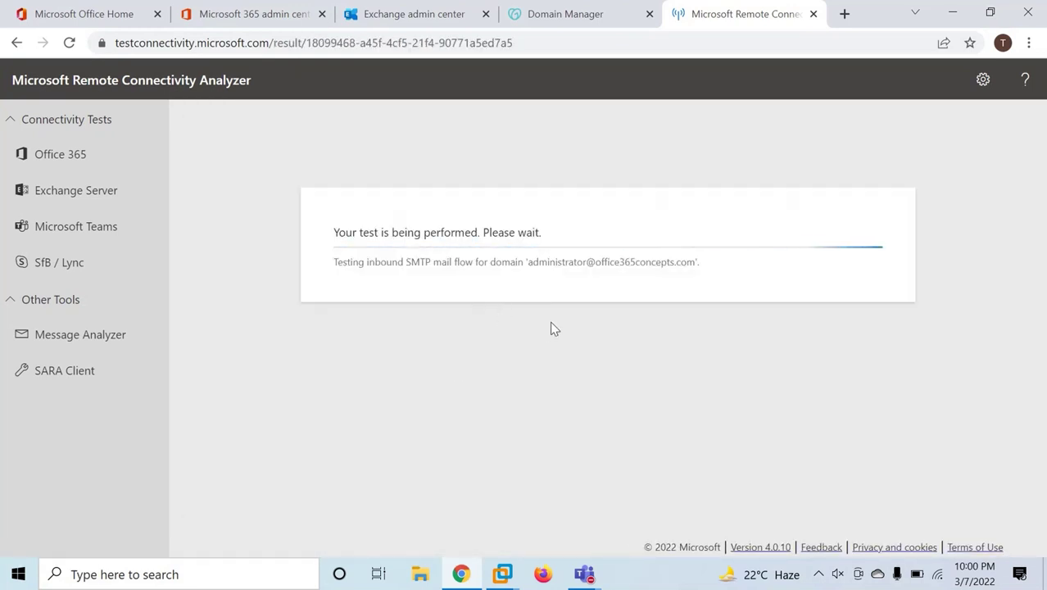
drag(290, 123, 471, 133)
click(473, 134)
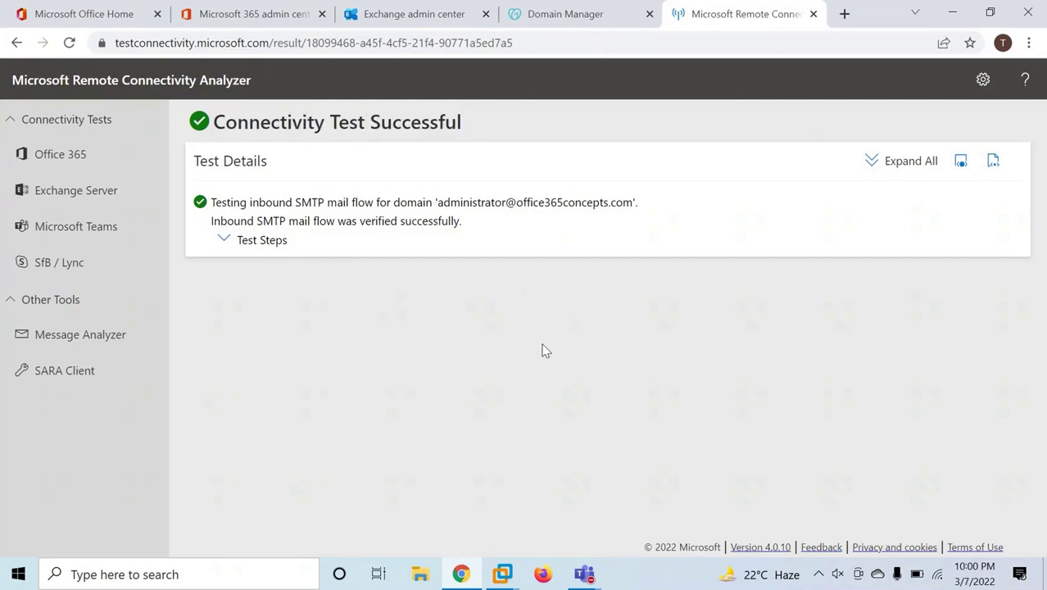
click(57, 190)
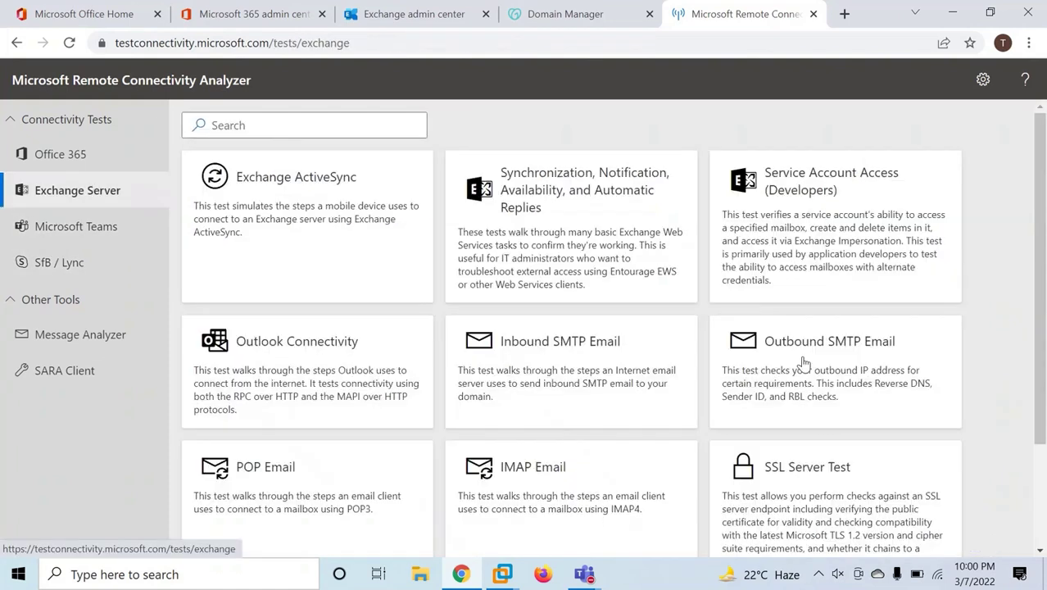
click(802, 363)
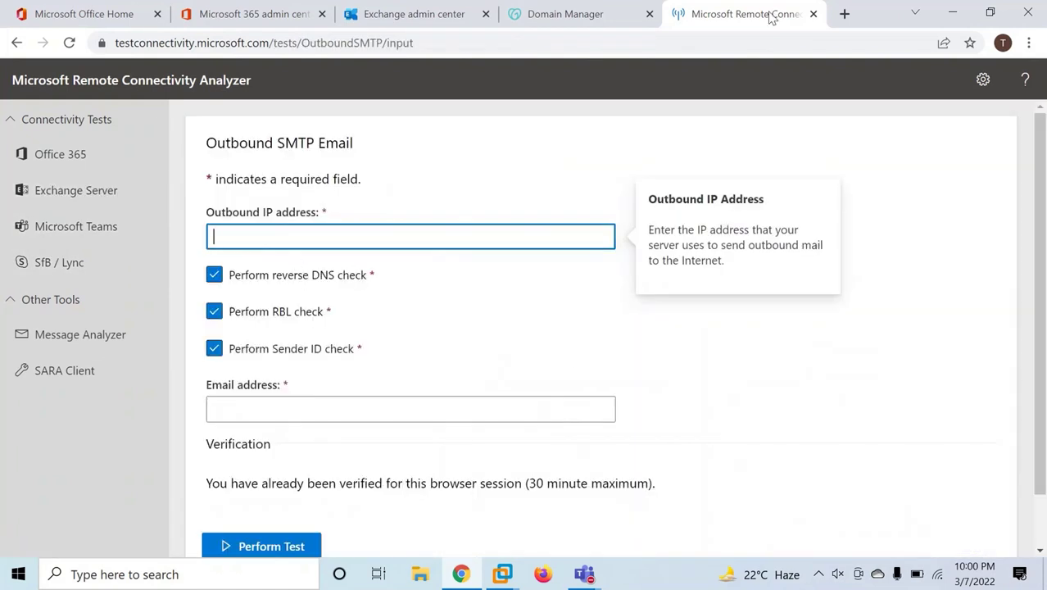
click(845, 14)
text(what is )
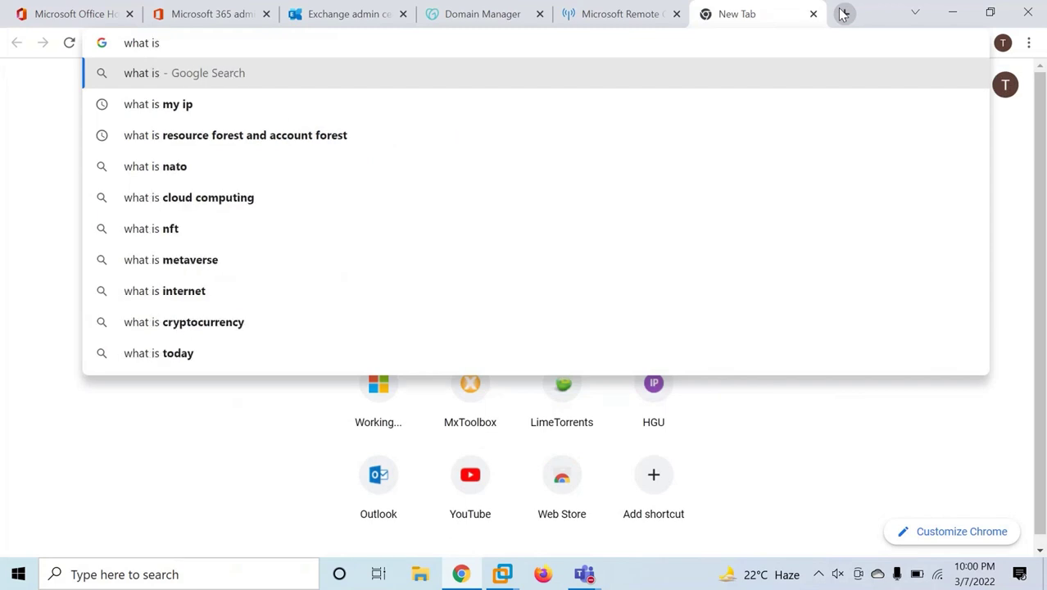
text(my ip)
key(Return)
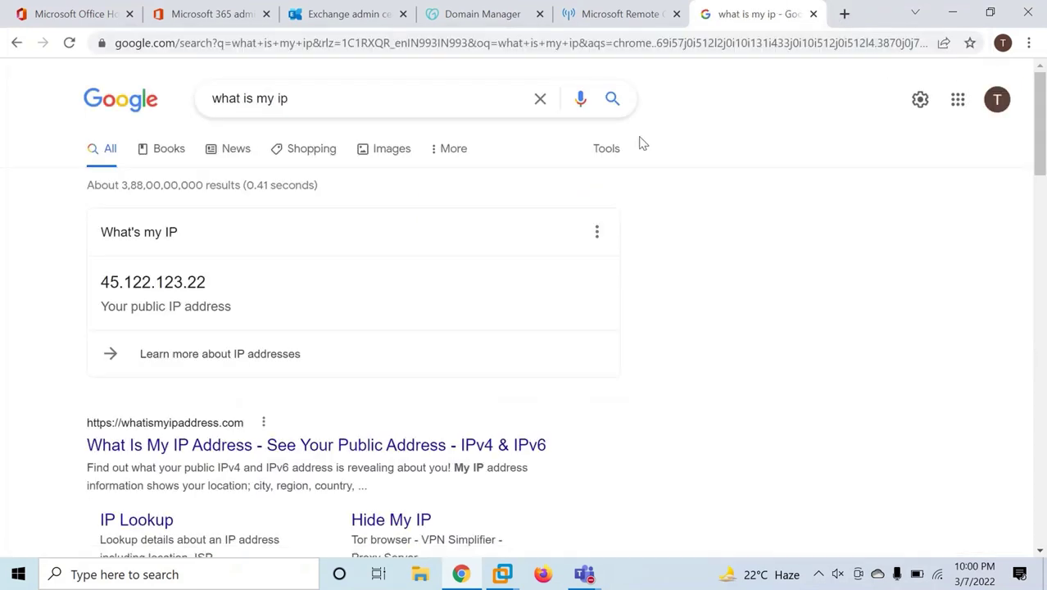
double_click(162, 282)
key(ctrl+c)
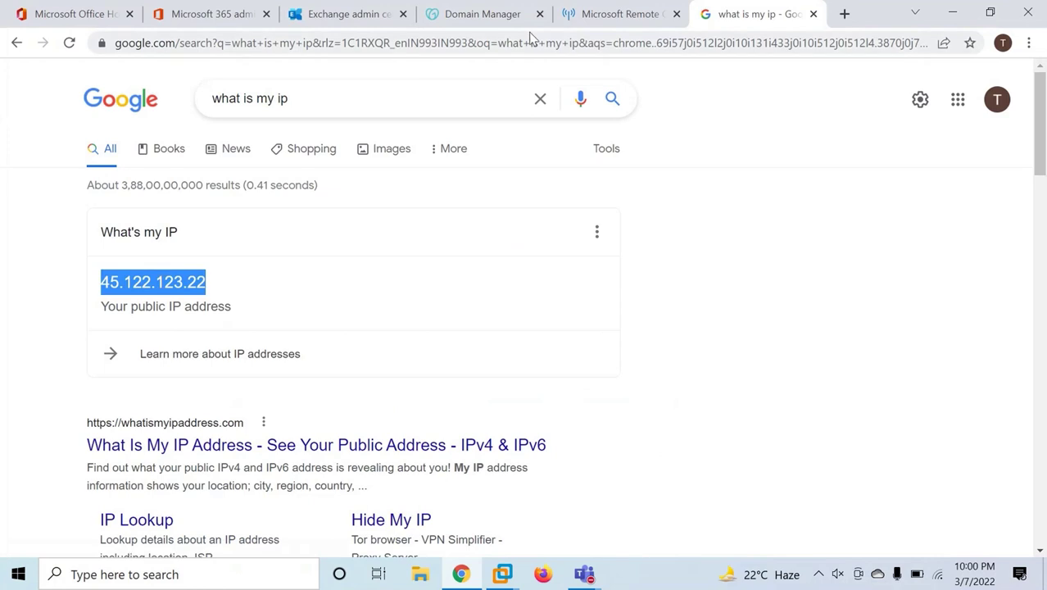
click(610, 13)
Paste the IP 45.122.123.22, turn off the reverse DNS check, and enter the sender's email address.
click(345, 233)
key(ctrl+v)
click(251, 282)
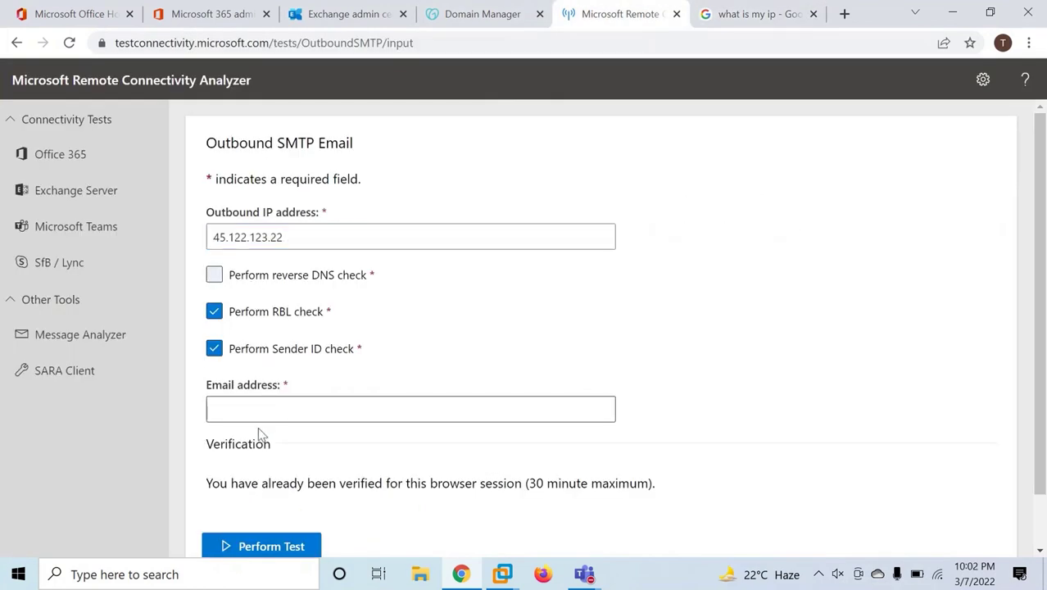
click(263, 418)
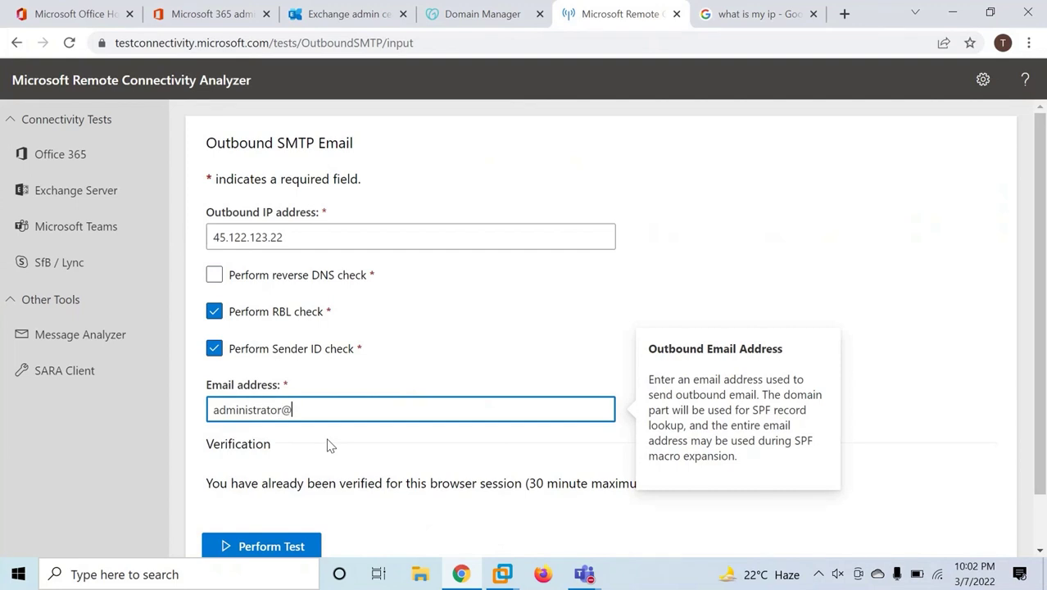
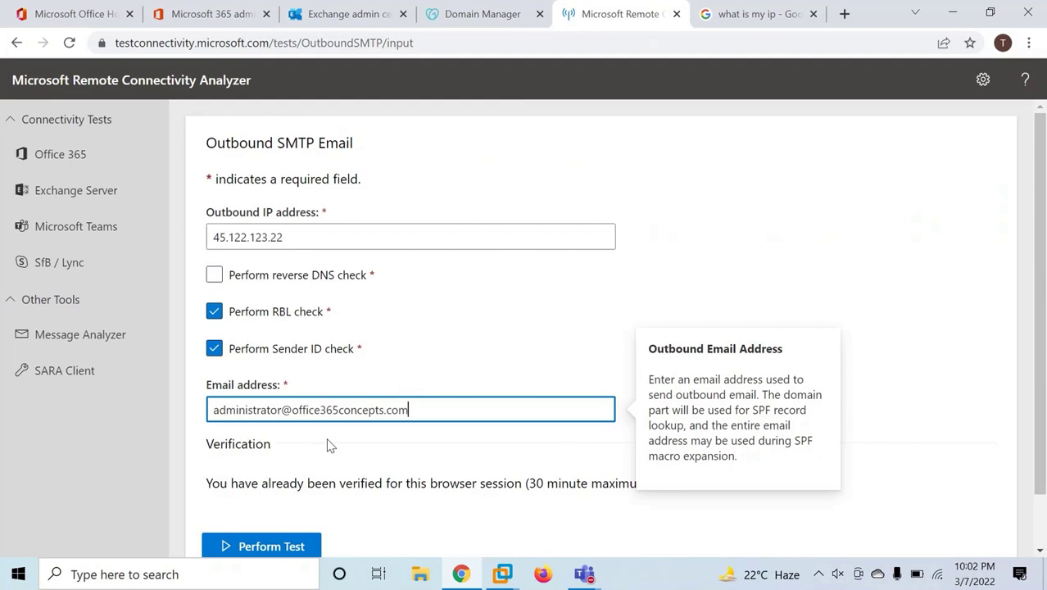
Run the outbound SMTP test and confirm it comes back successful.
scroll(335, 426, down, 1)
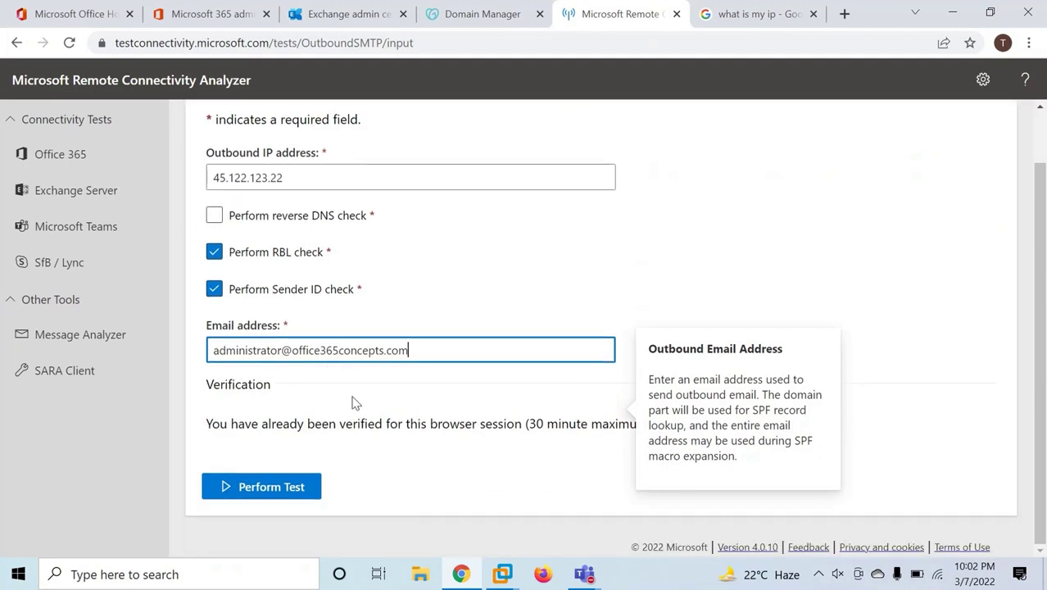
click(261, 486)
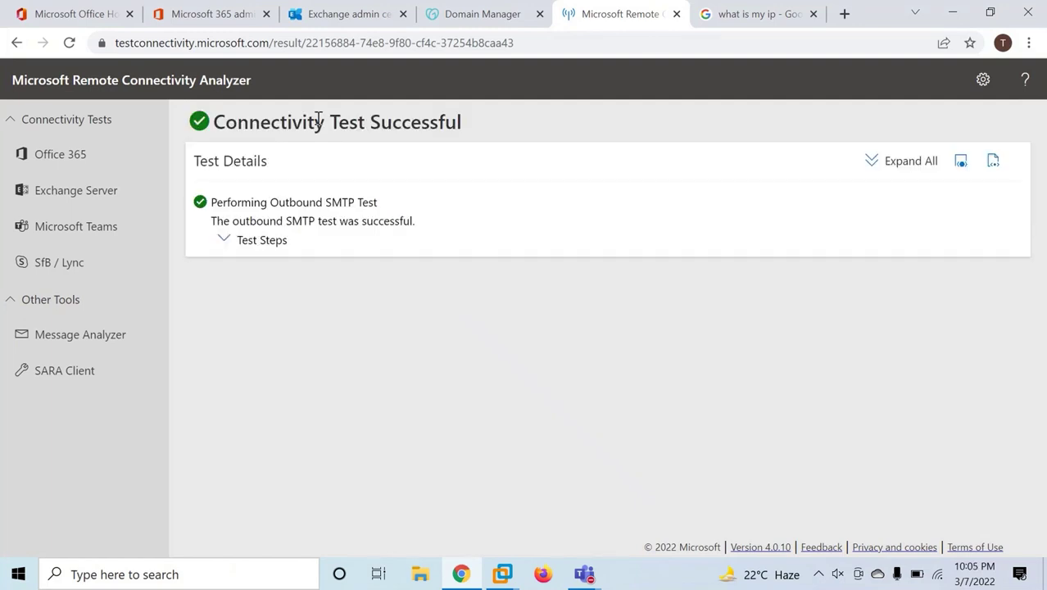
drag(260, 121, 486, 123)
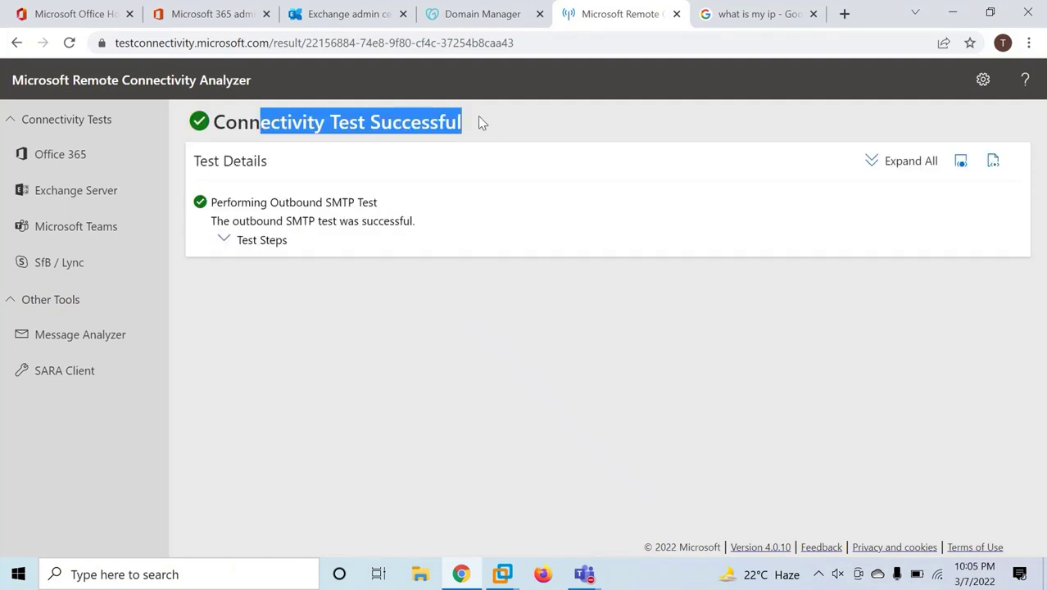
click(501, 276)
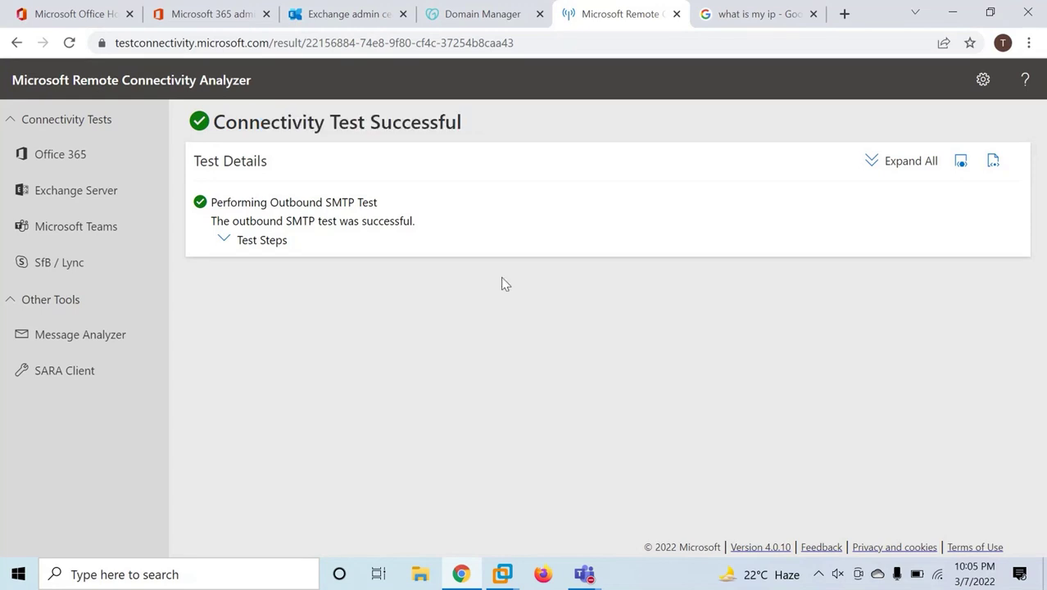
click(360, 17)
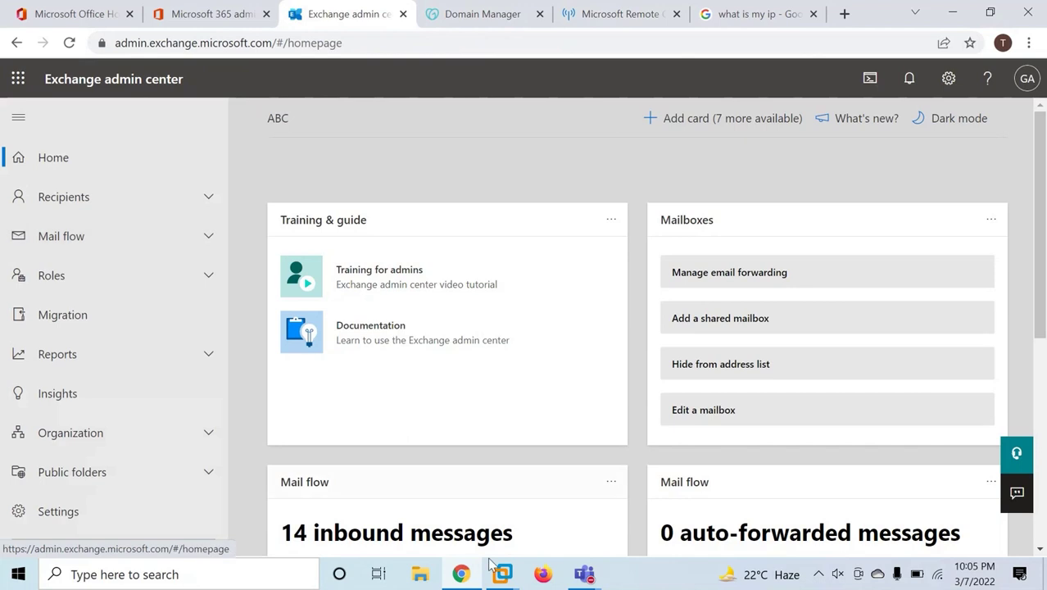
Check the user mailboxes on the on-premises Exchange server machine.
mouse_move(503, 573)
click(585, 485)
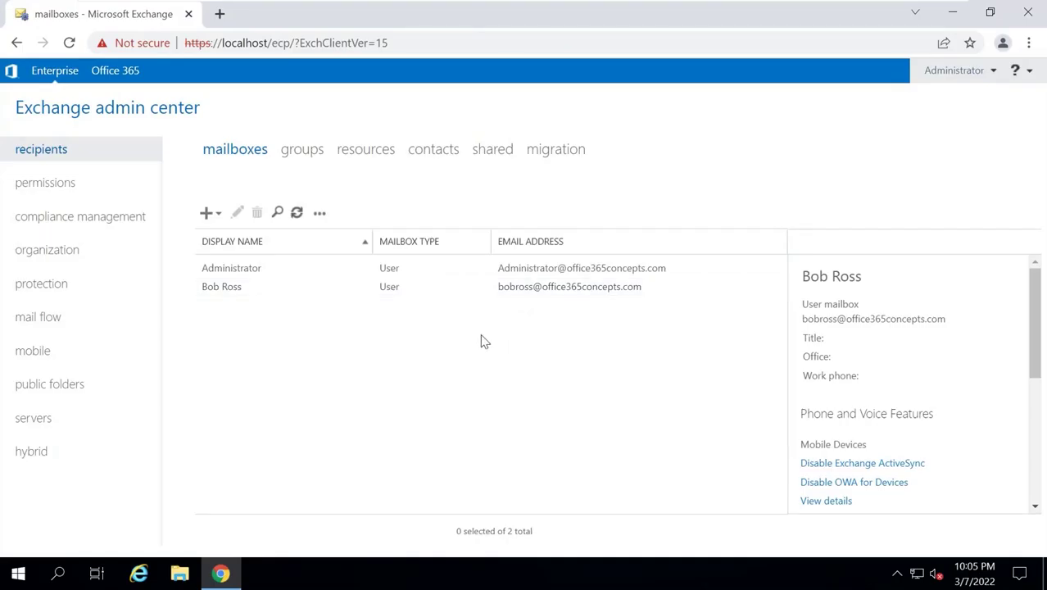
click(426, 293)
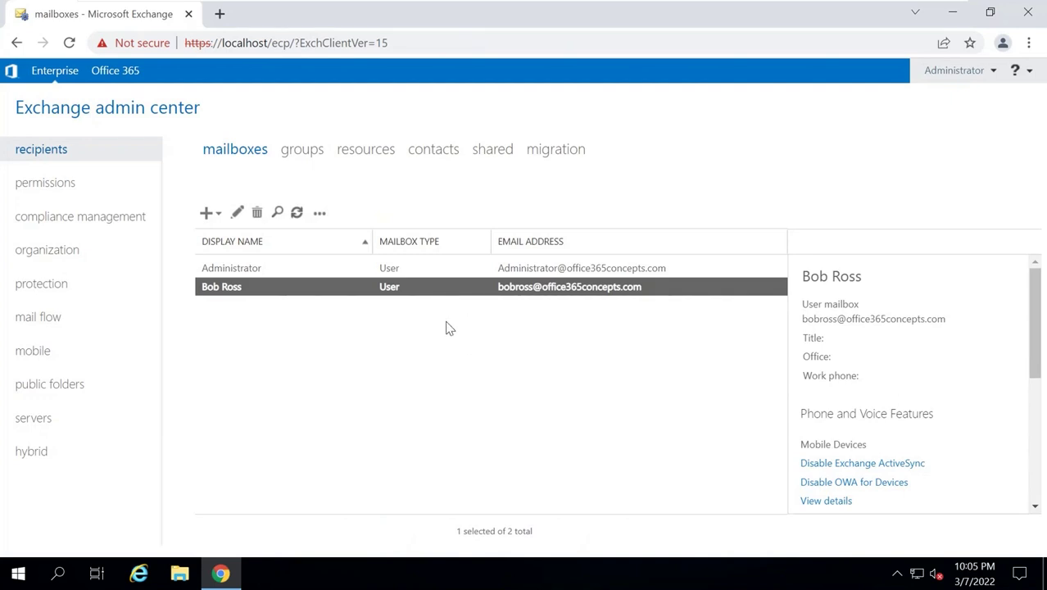
mouse_move(761, 7)
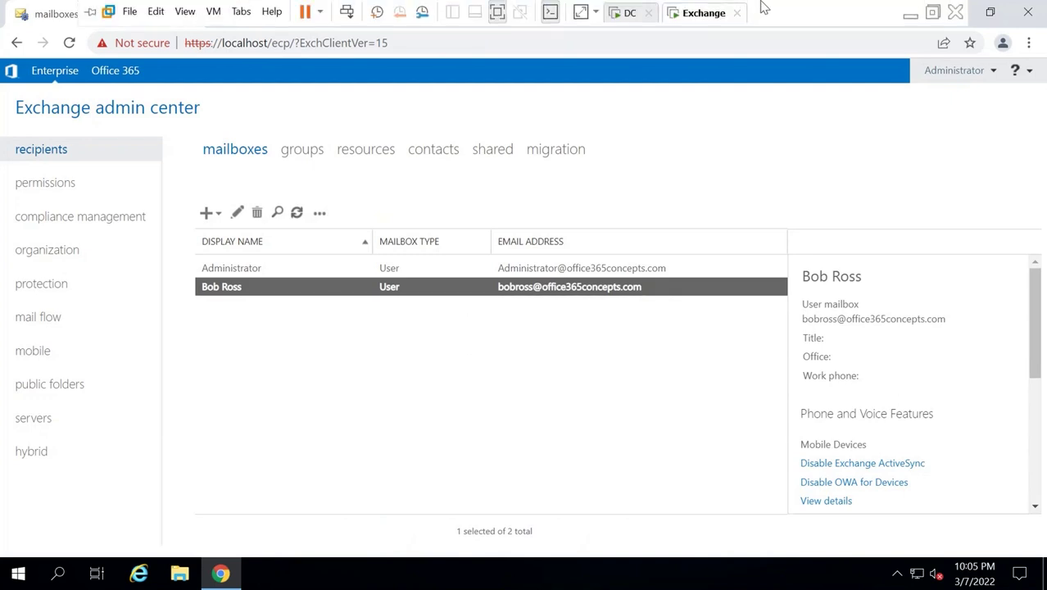
click(909, 10)
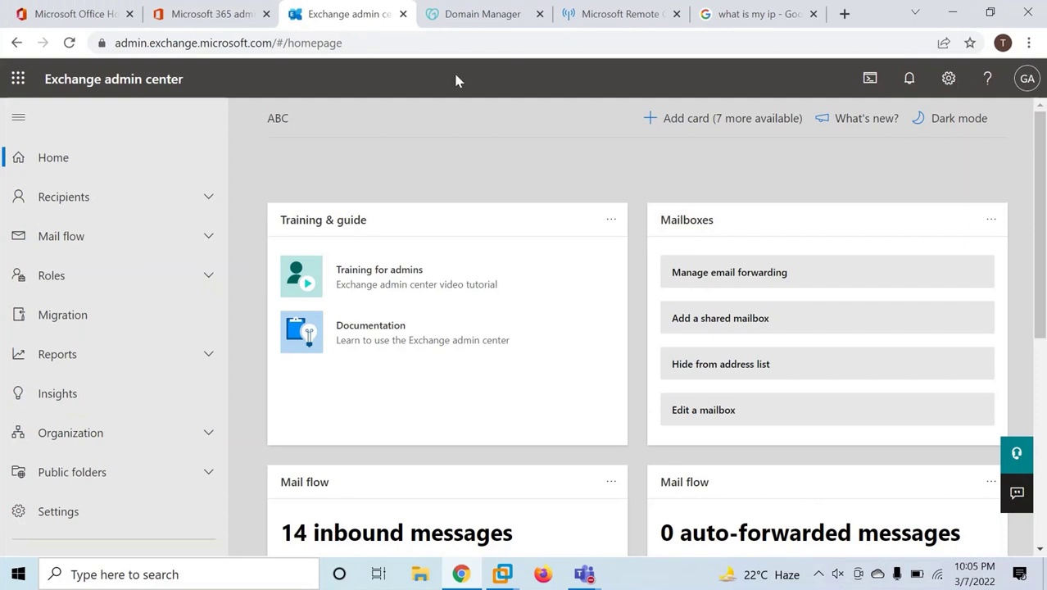
Open Recipients > Contacts and start a new contact of type Mail user.
click(123, 200)
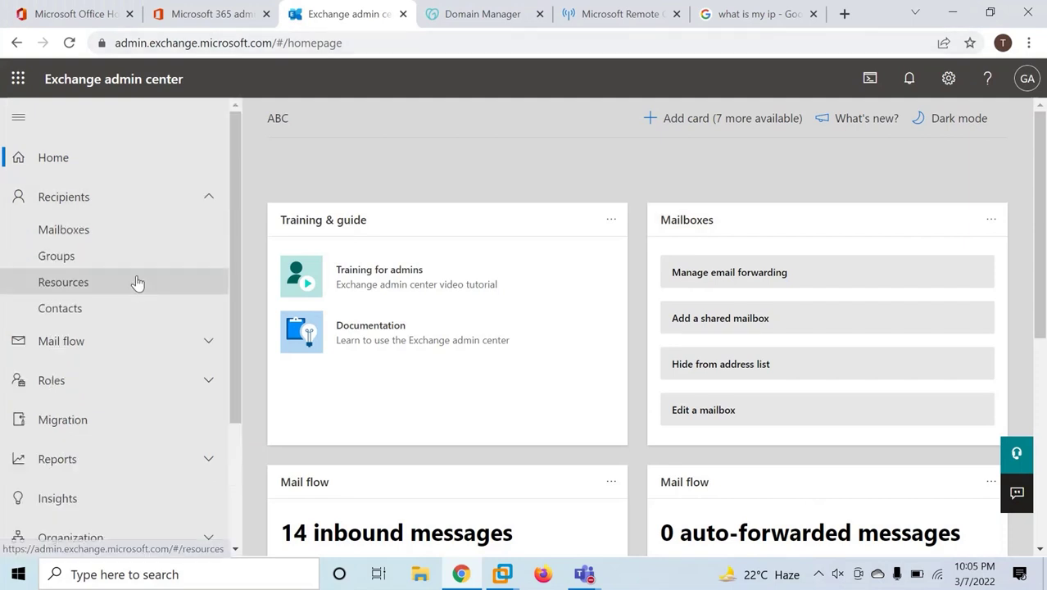
click(131, 305)
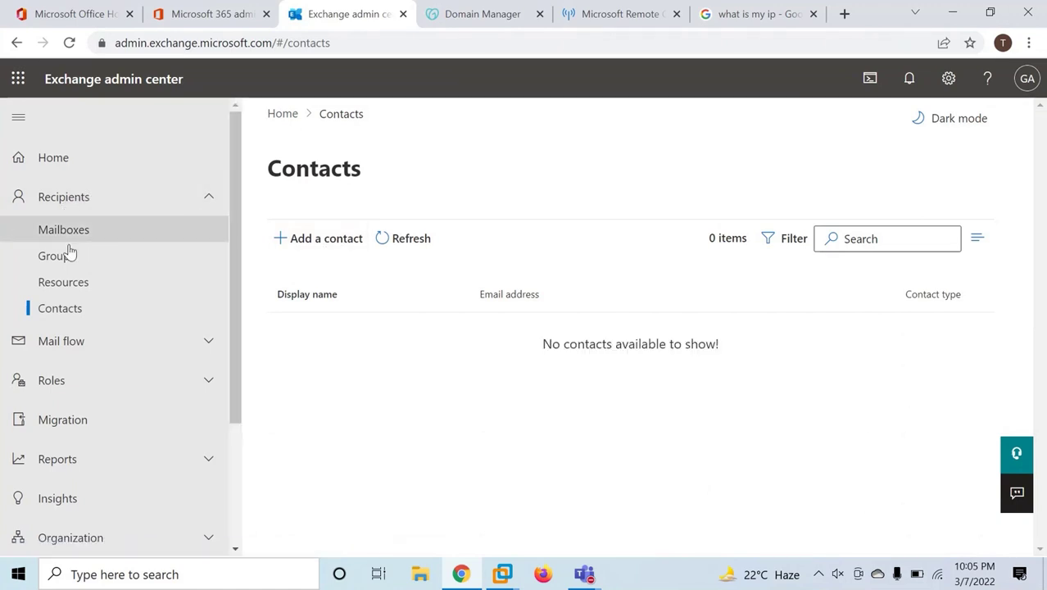
click(326, 242)
click(637, 225)
click(638, 278)
click(621, 285)
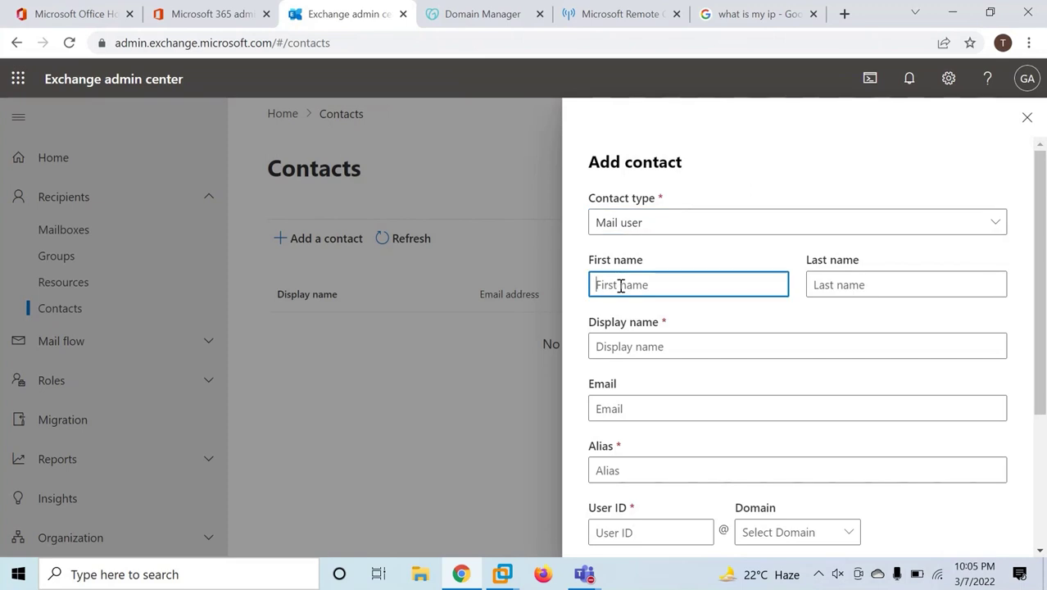
click(502, 573)
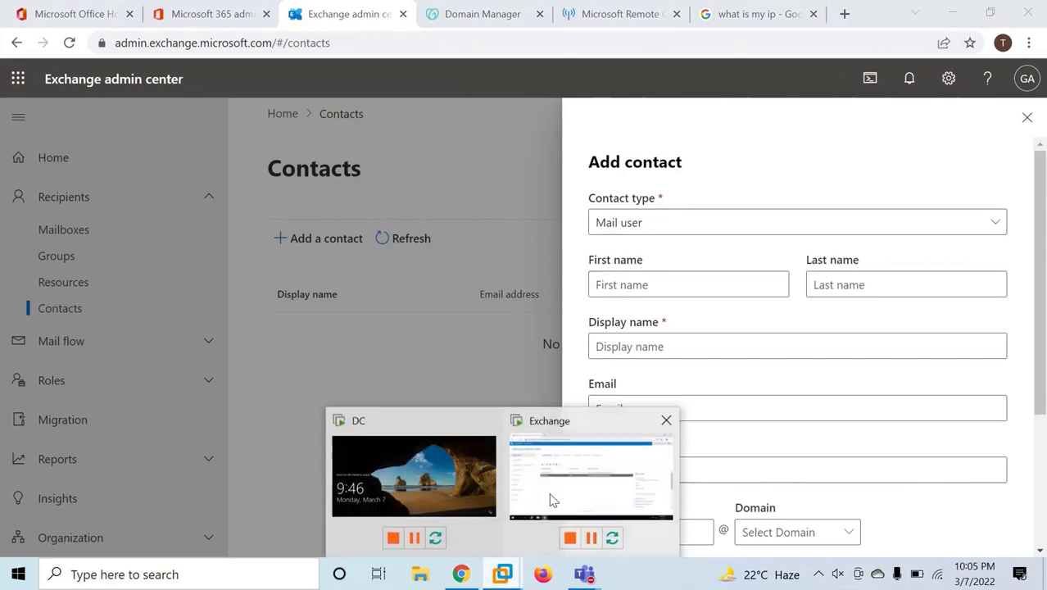
click(552, 500)
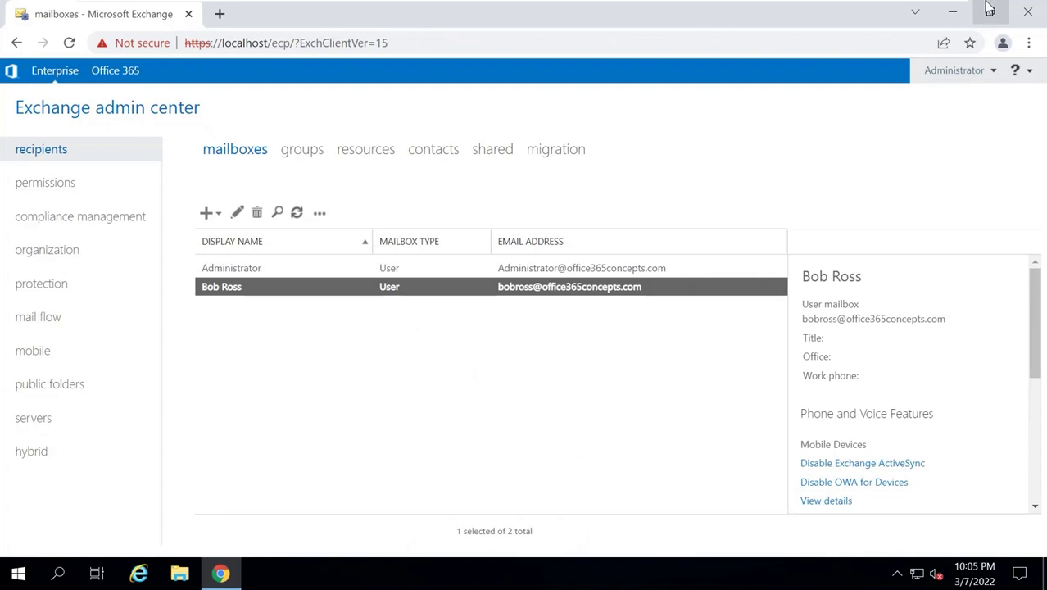
Enter the contact's first name, last name and office365concepts.com email address.
click(910, 11)
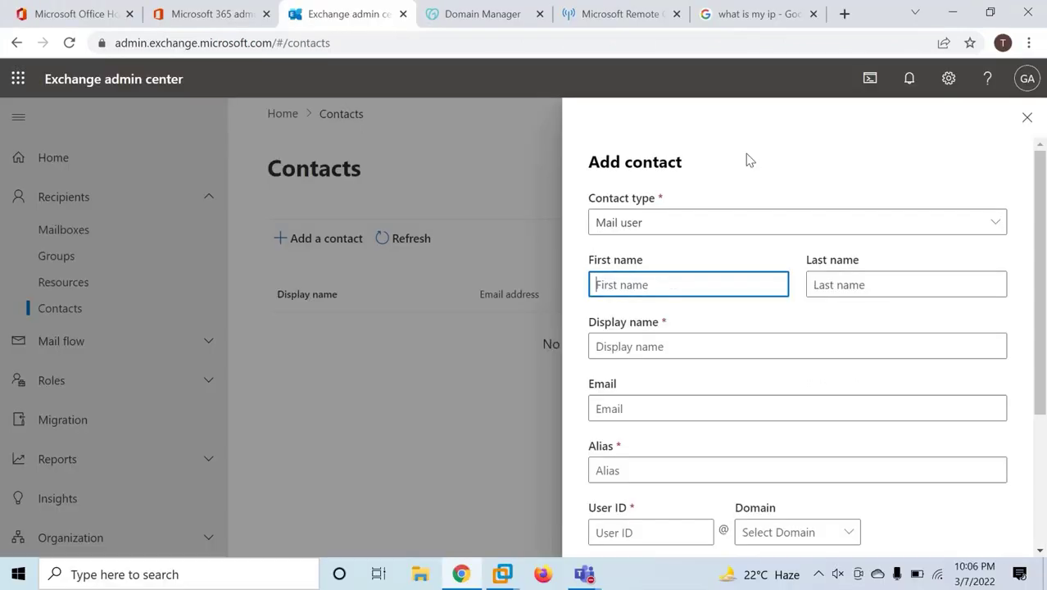
text(Bob)
key(Tab)
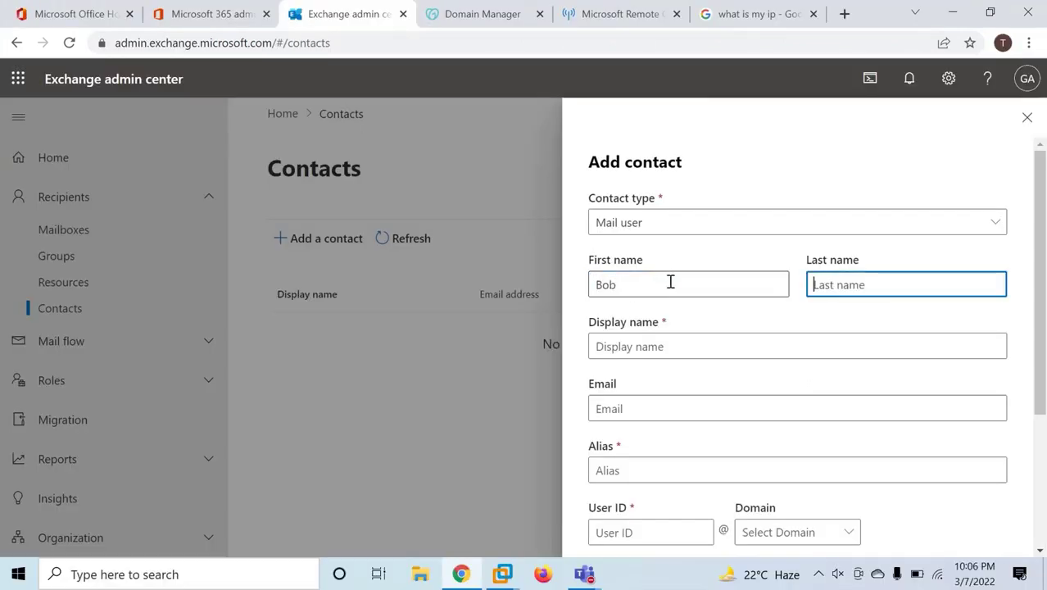
text(Ross)
key(Tab)
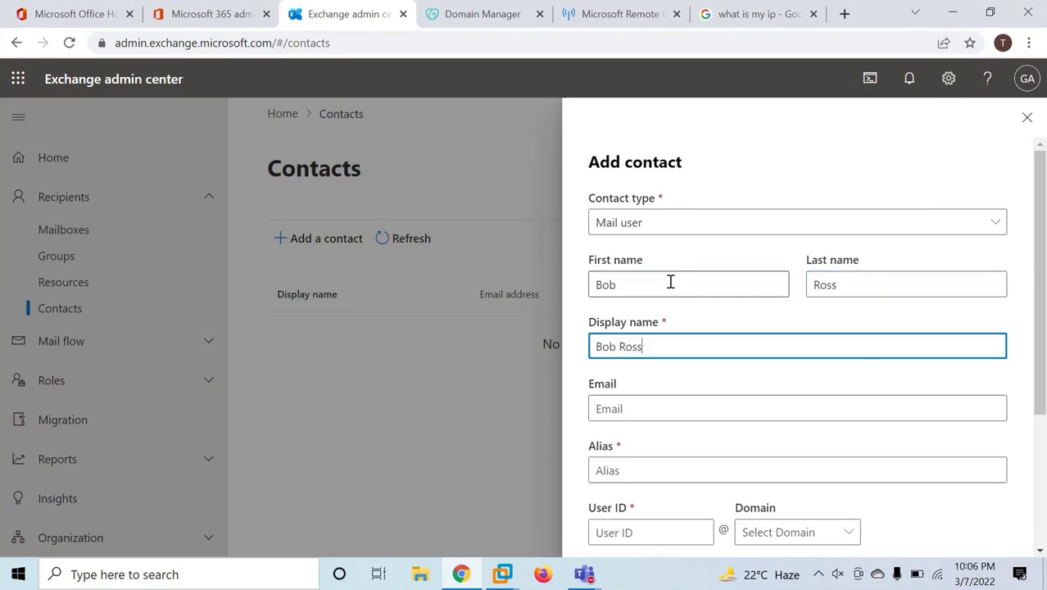
key(Tab)
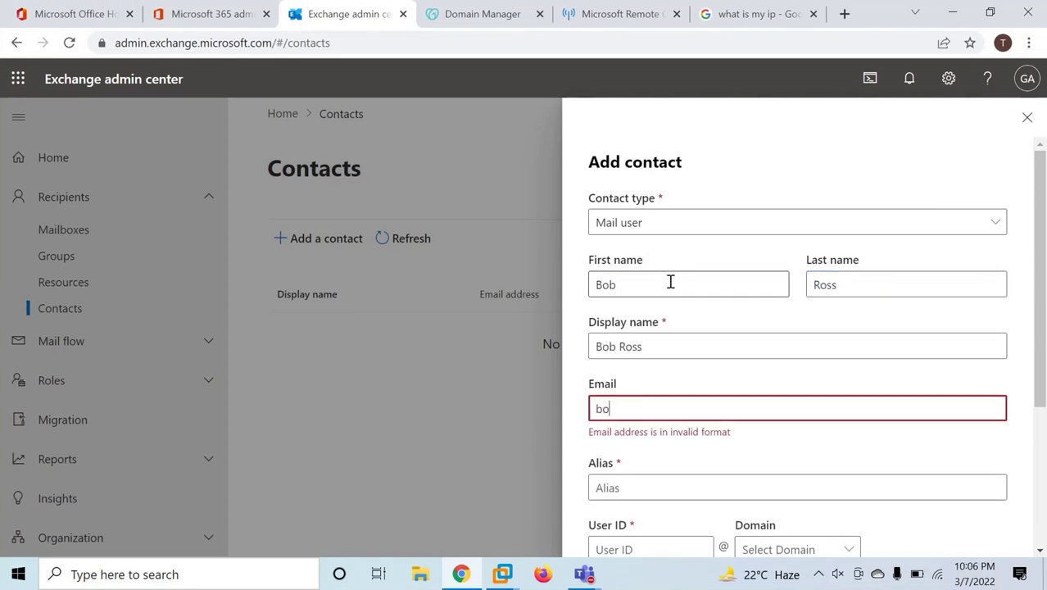
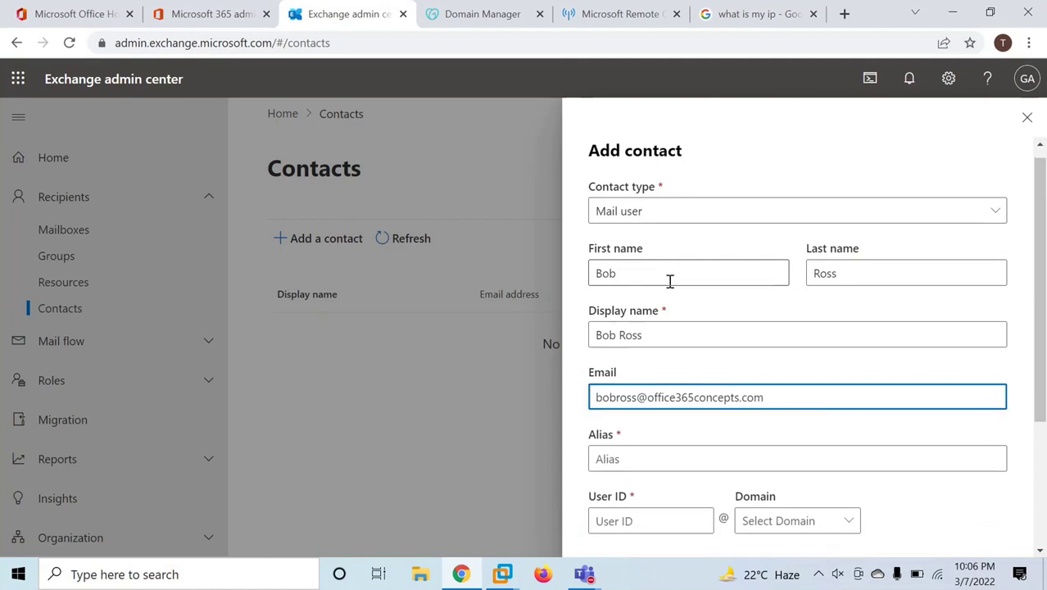
Fill in the alias and user ID, choosing the office365concepts domain.
scroll(668, 285, down, 3)
click(632, 271)
text(bobross)
click(647, 326)
text(bob)
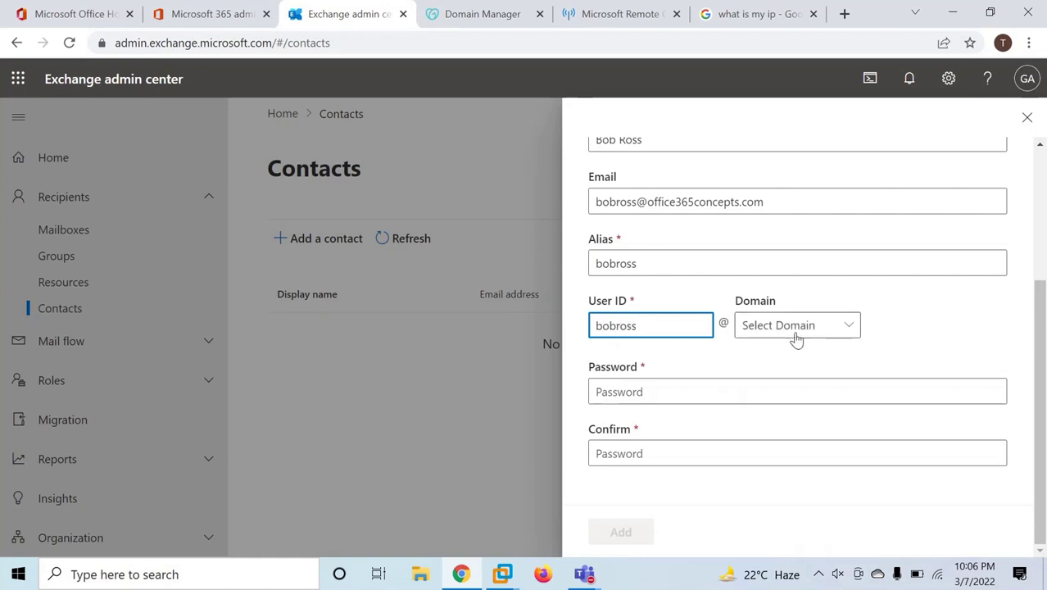
click(794, 331)
click(797, 354)
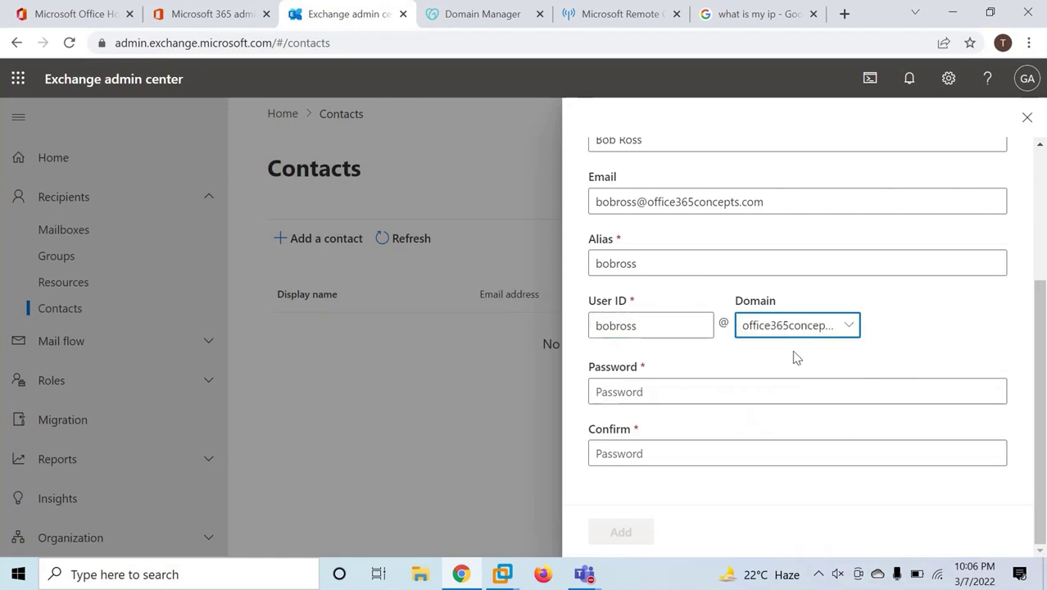
click(227, 22)
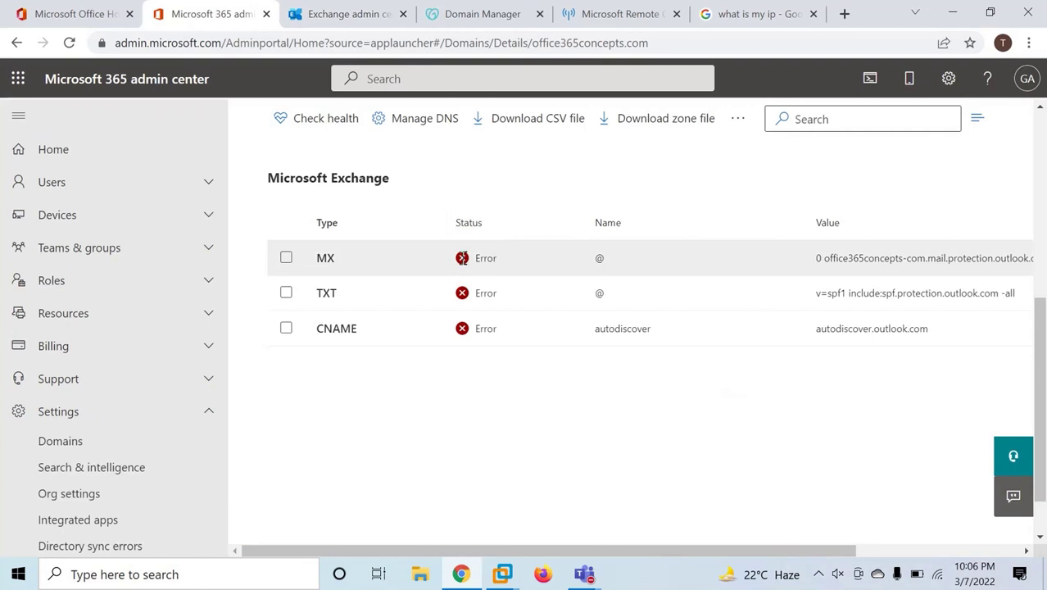
scroll(461, 256, up, 5)
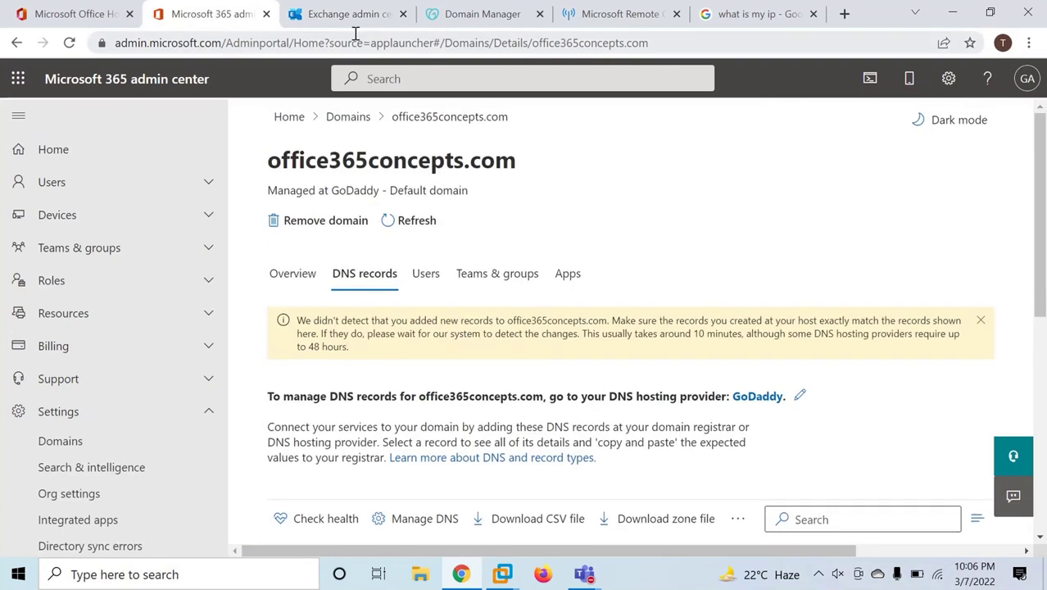
click(348, 22)
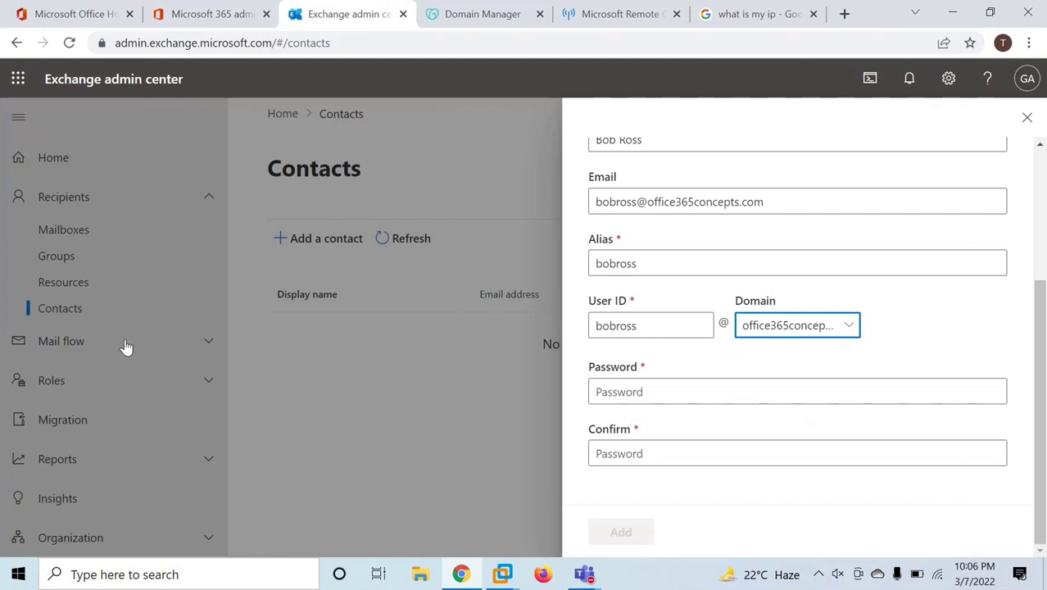
click(793, 328)
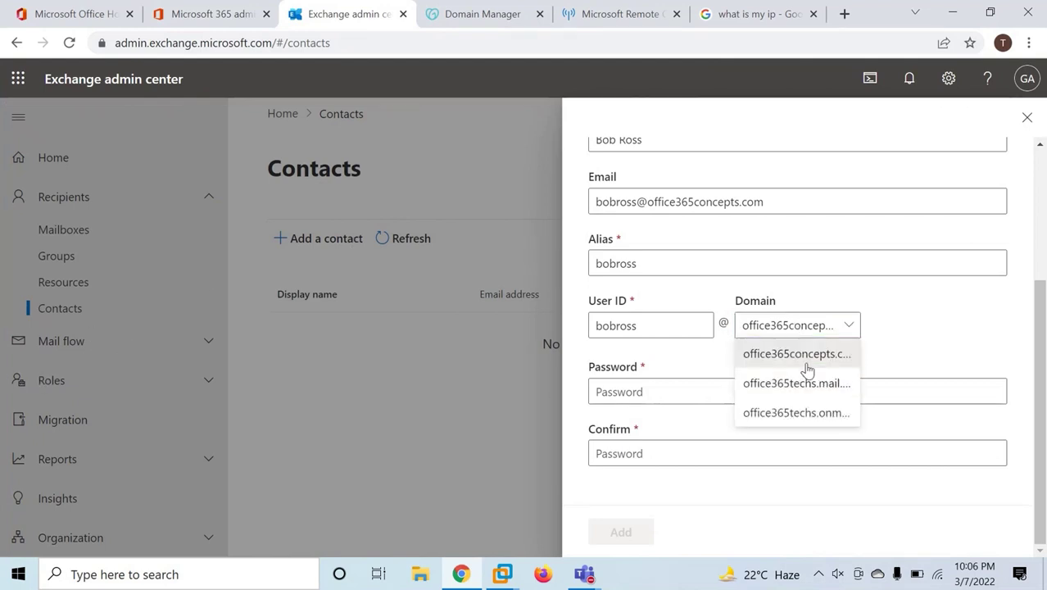
click(784, 355)
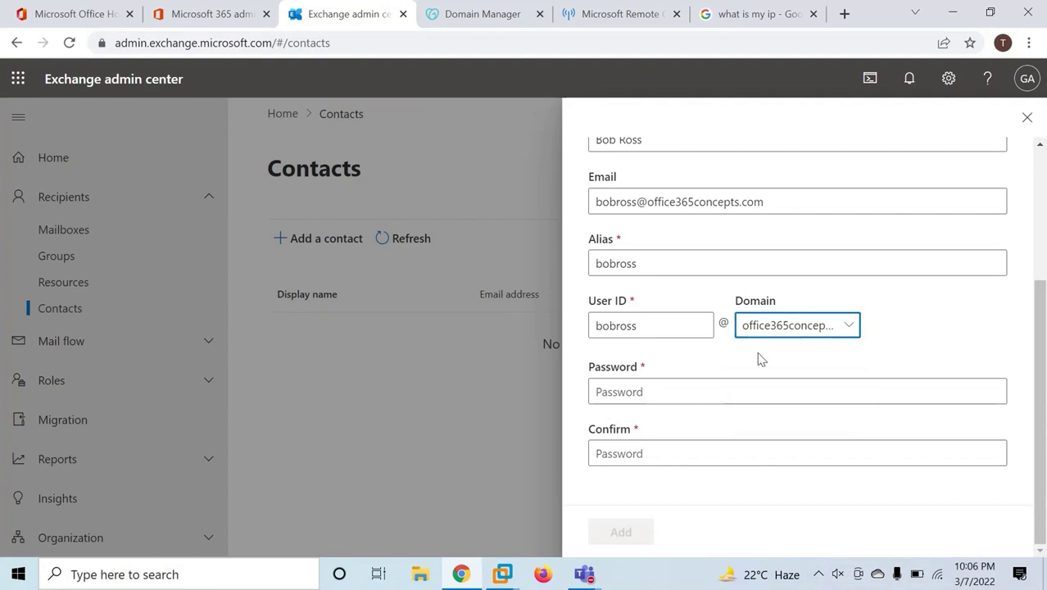
Set and confirm the account password, then create the contact.
click(620, 392)
text(Passwor)
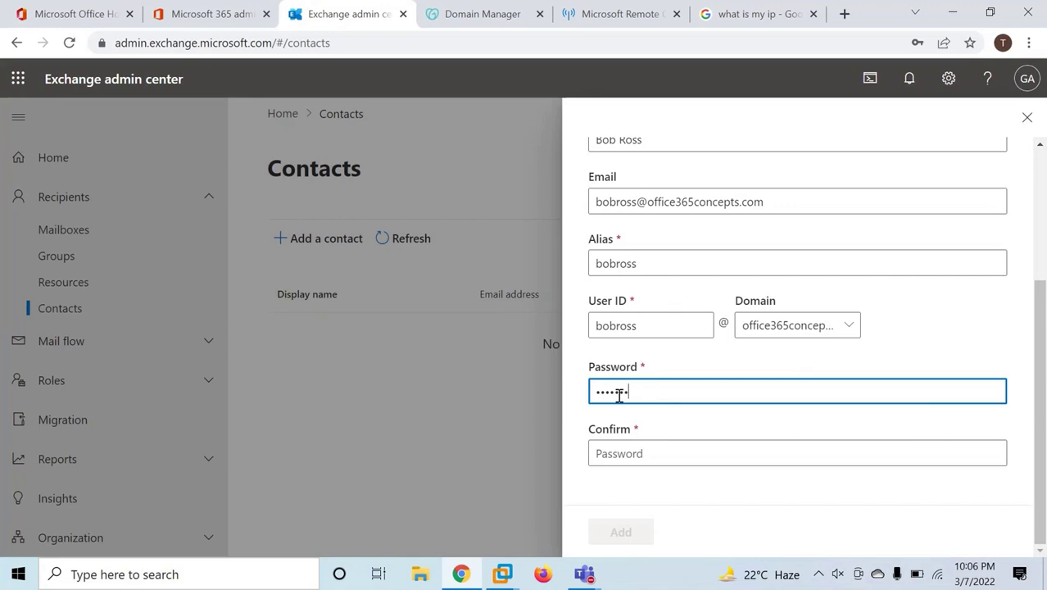
text(1)
key(Tab)
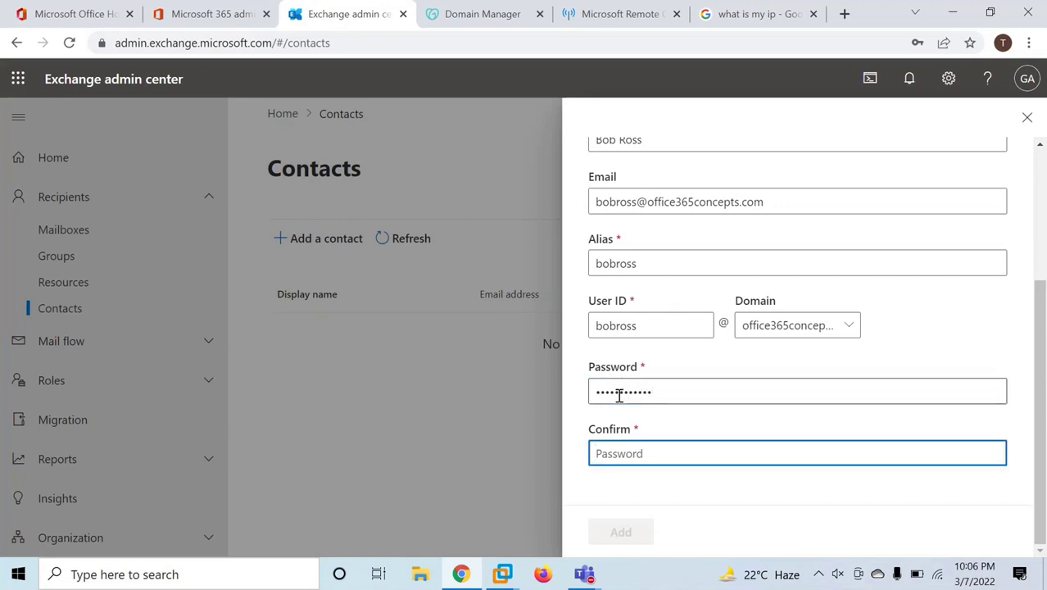
text(Pas)
key(BackSpace)
key(BackSpace)
key(BackSpace)
text(Passw)
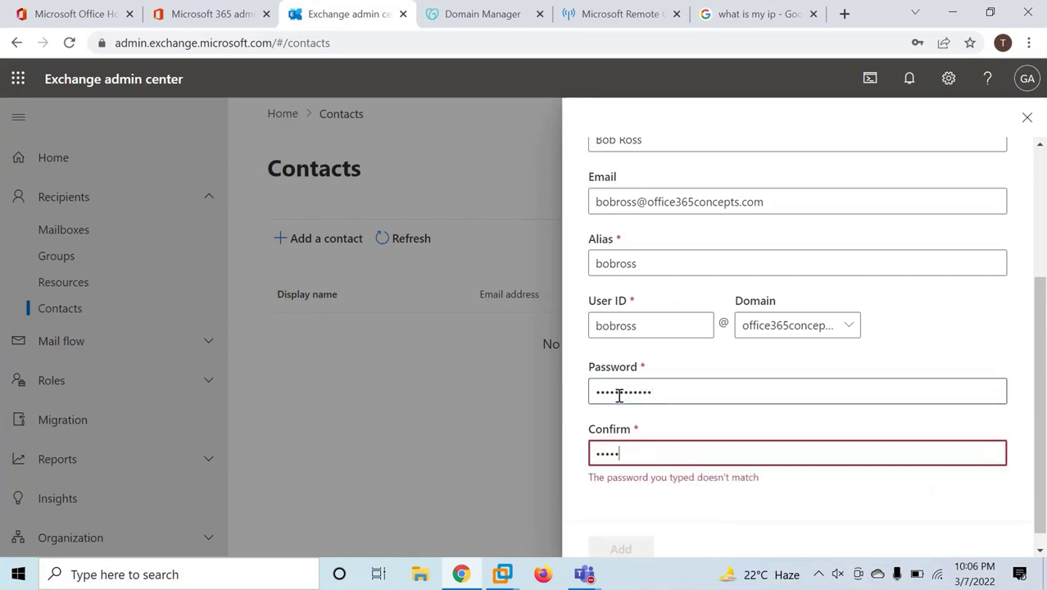
key(BackSpace)
key(BackSpace)
key(BackSpace)
key(BackSpace)
key(BackSpace)
key(BackSpace)
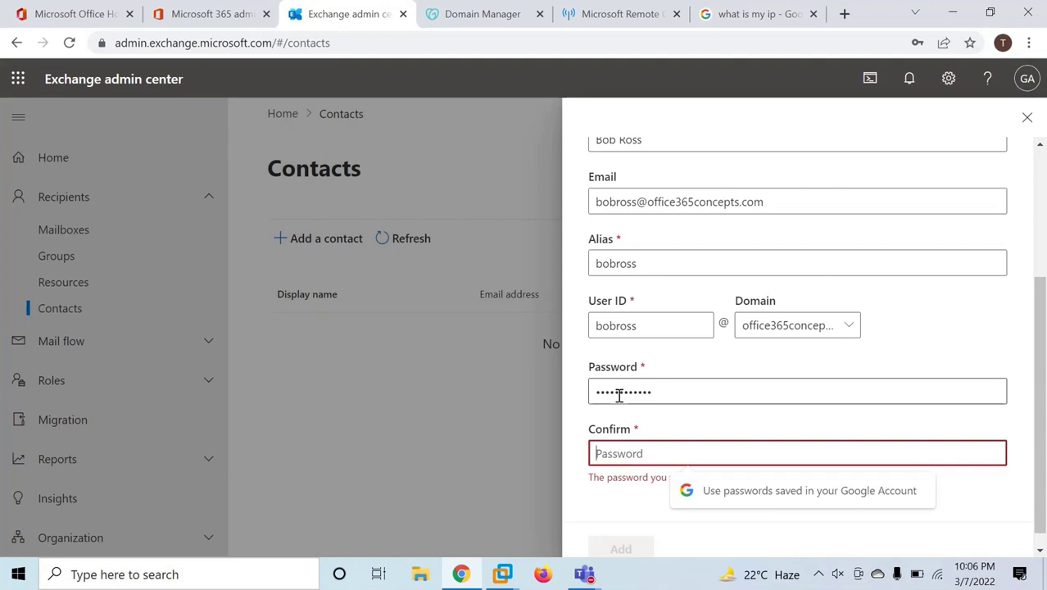
text(Password@1)
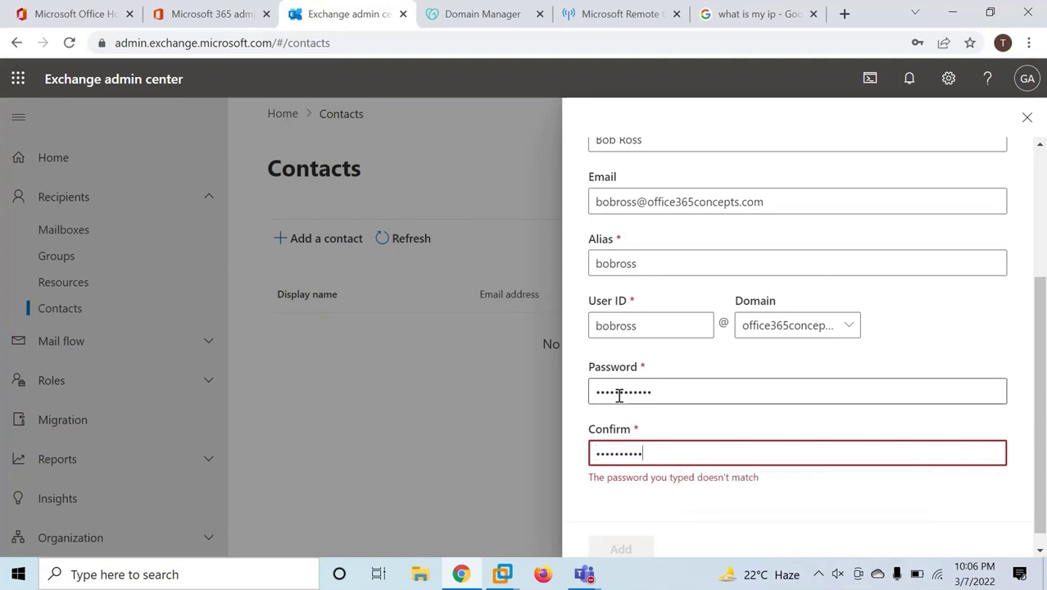
click(618, 530)
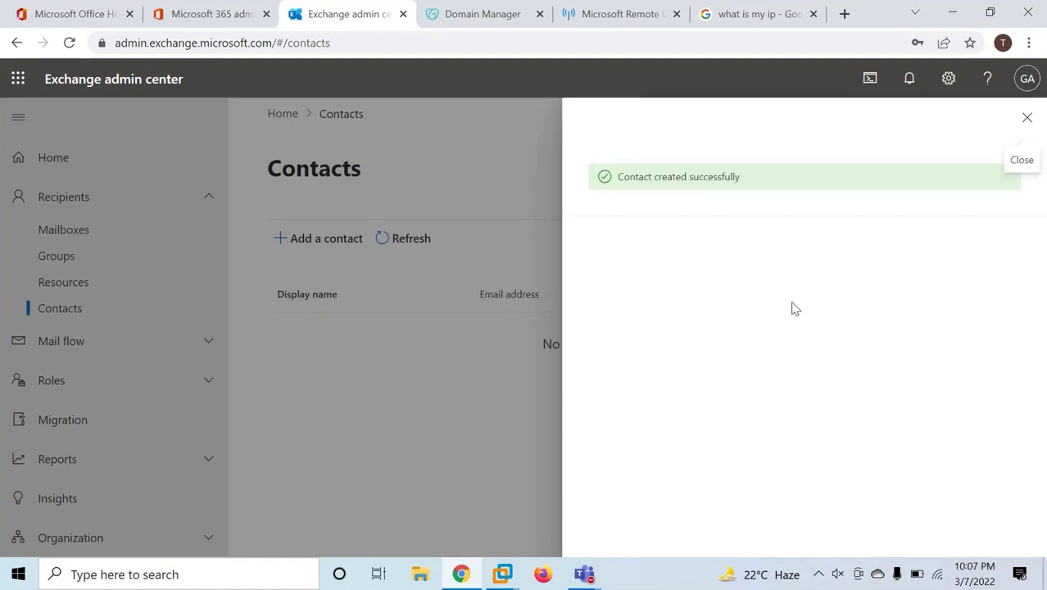
Close the contact panel and refresh until the new contact is listed.
click(1025, 119)
click(406, 238)
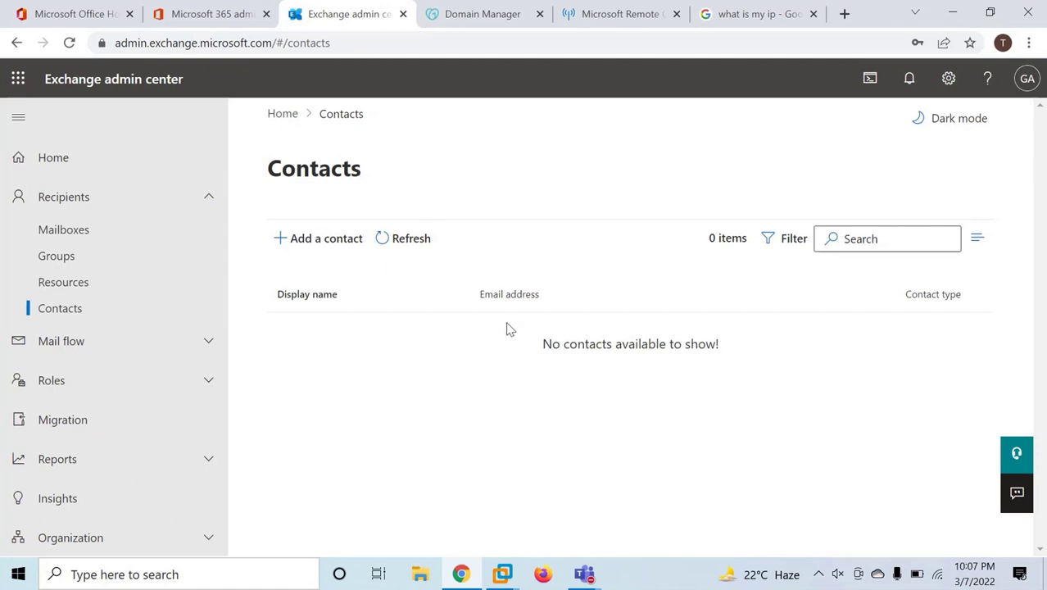
click(419, 245)
click(404, 237)
click(215, 16)
Copy the expected MX value from the MX record details and view GoDaddy's DNS records.
scroll(551, 350, down, 3)
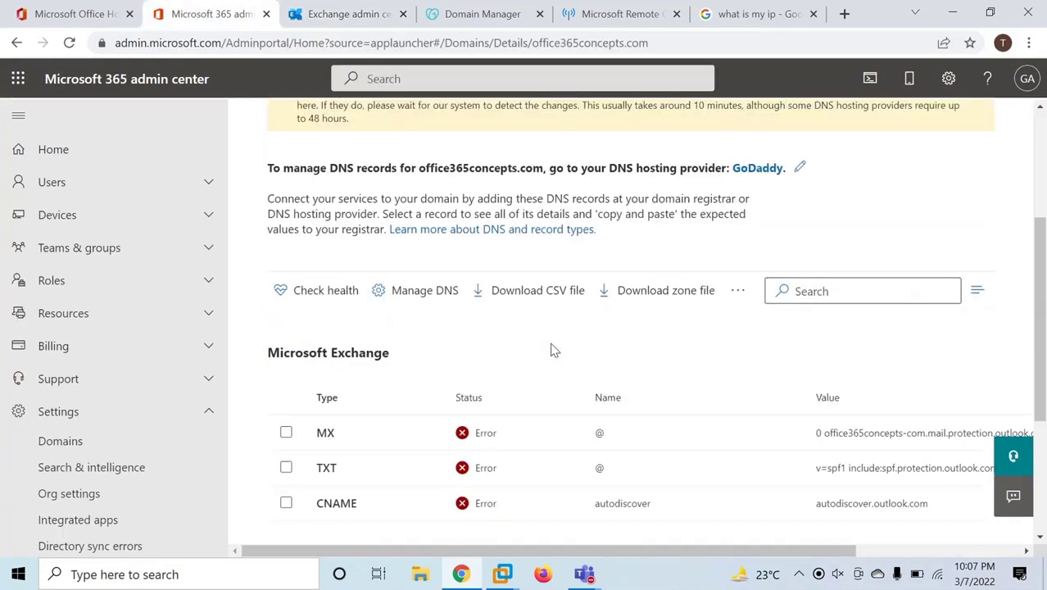
click(868, 431)
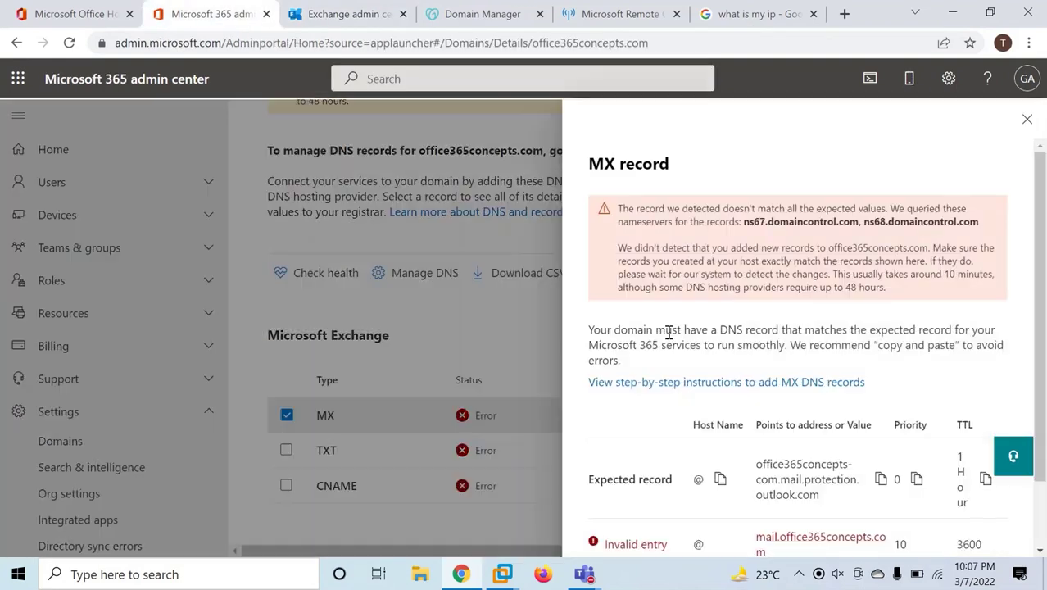
scroll(737, 353, down, 2)
click(881, 402)
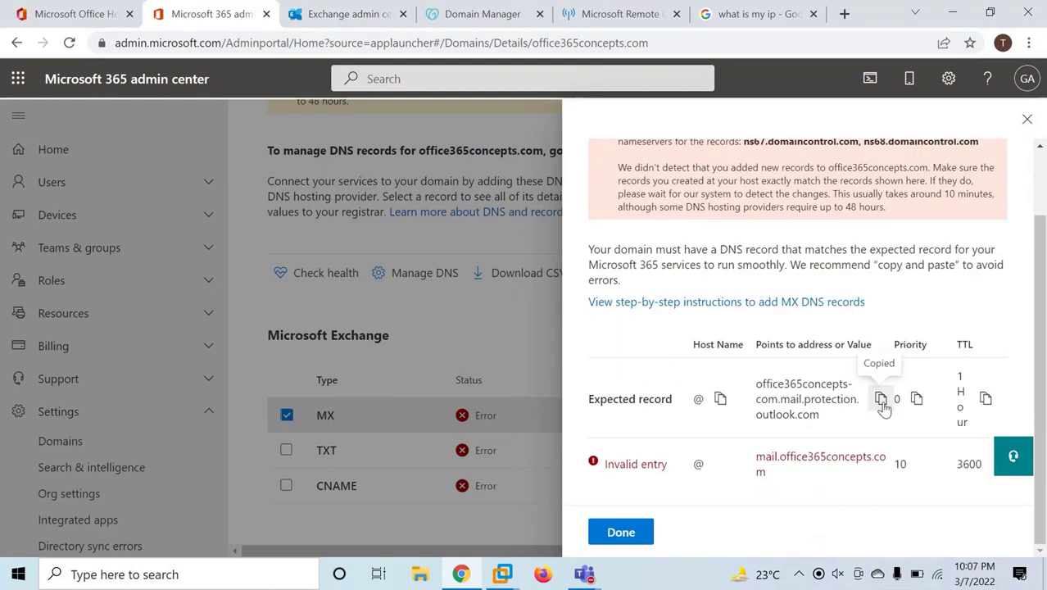
click(485, 14)
scroll(586, 328, down, 5)
scroll(587, 329, down, 2)
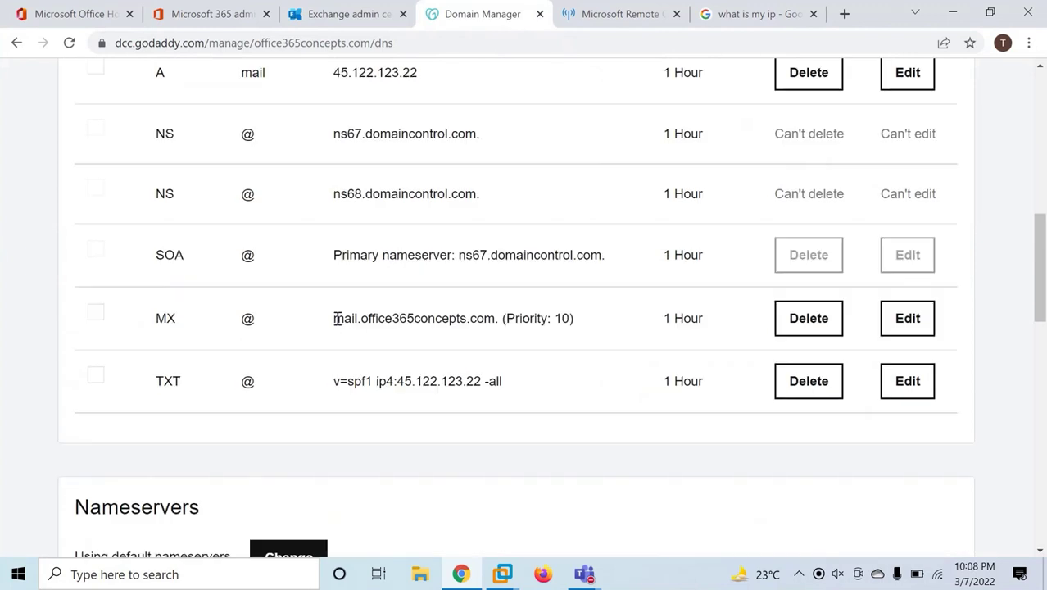
Edit GoDaddy's MX record, replacing mail.office365concepts.com with the copied value.
drag(335, 319, 494, 317)
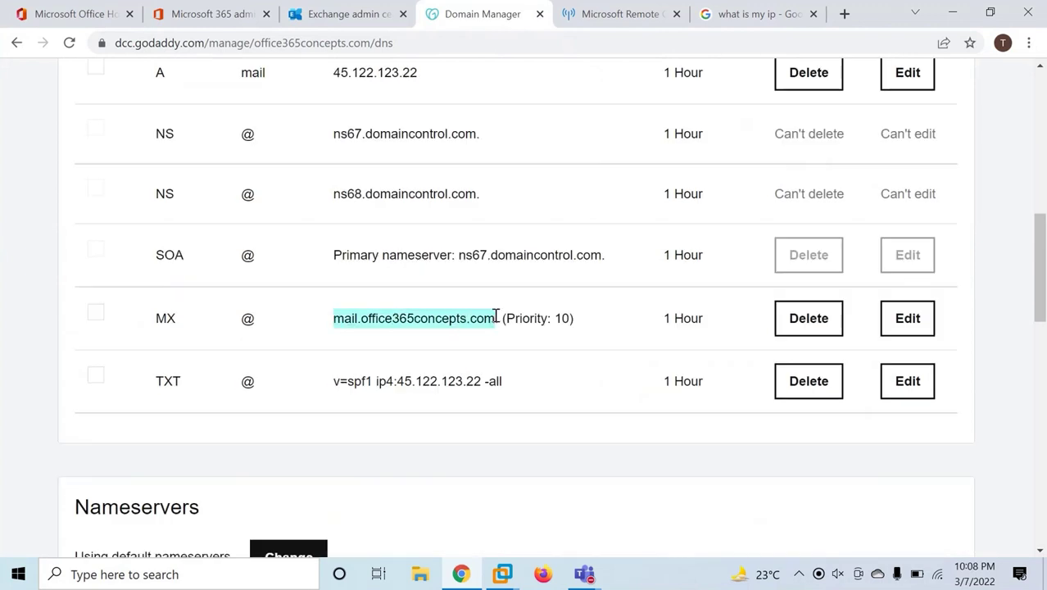
click(429, 297)
click(669, 373)
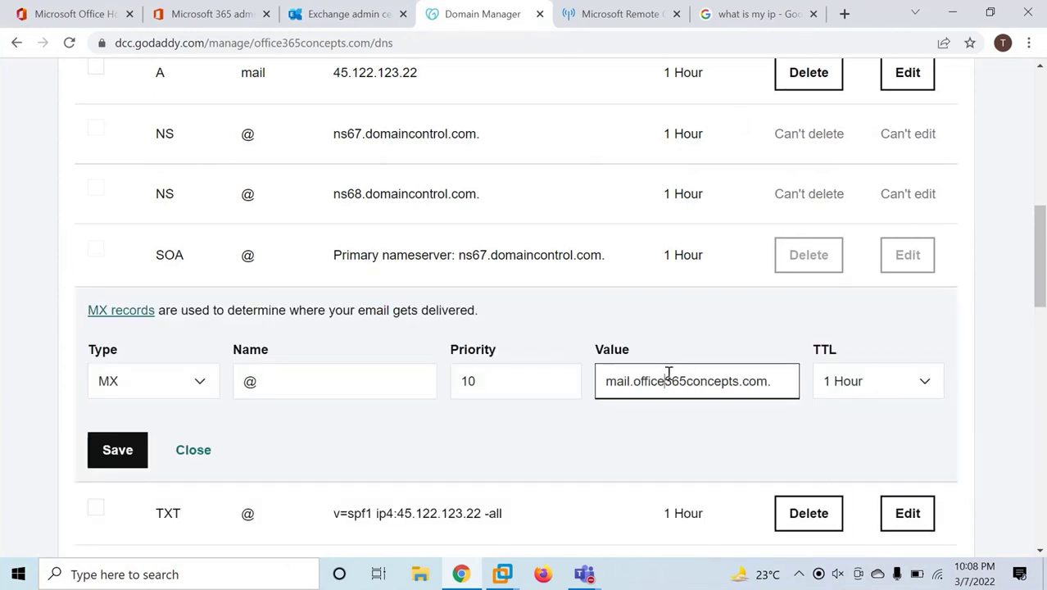
key(ctrl+a)
key(ctrl+v)
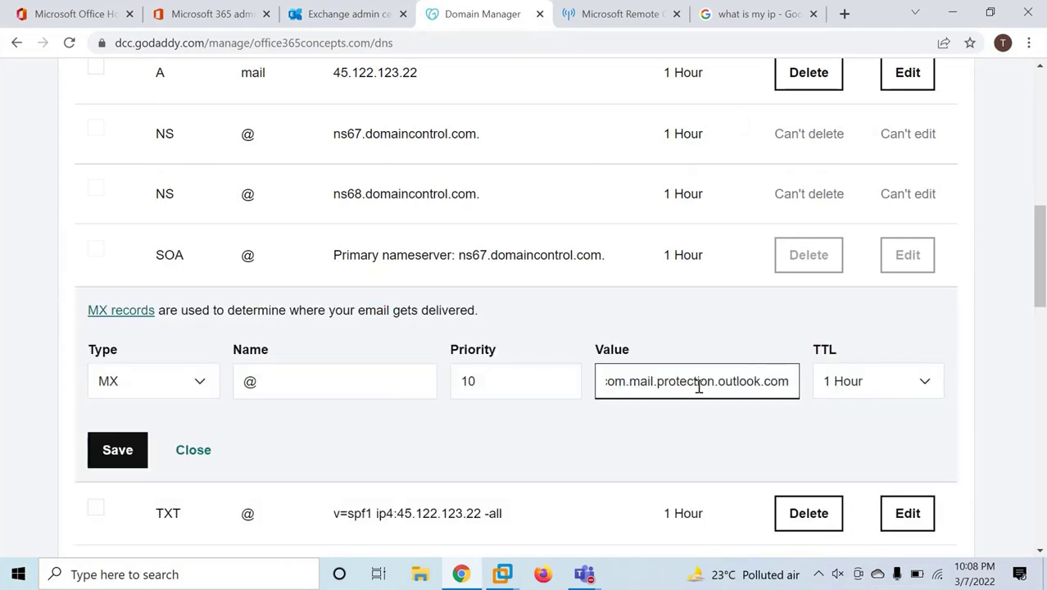
Recopy the expected MX value from Microsoft 365's MX record details.
click(211, 14)
click(1026, 119)
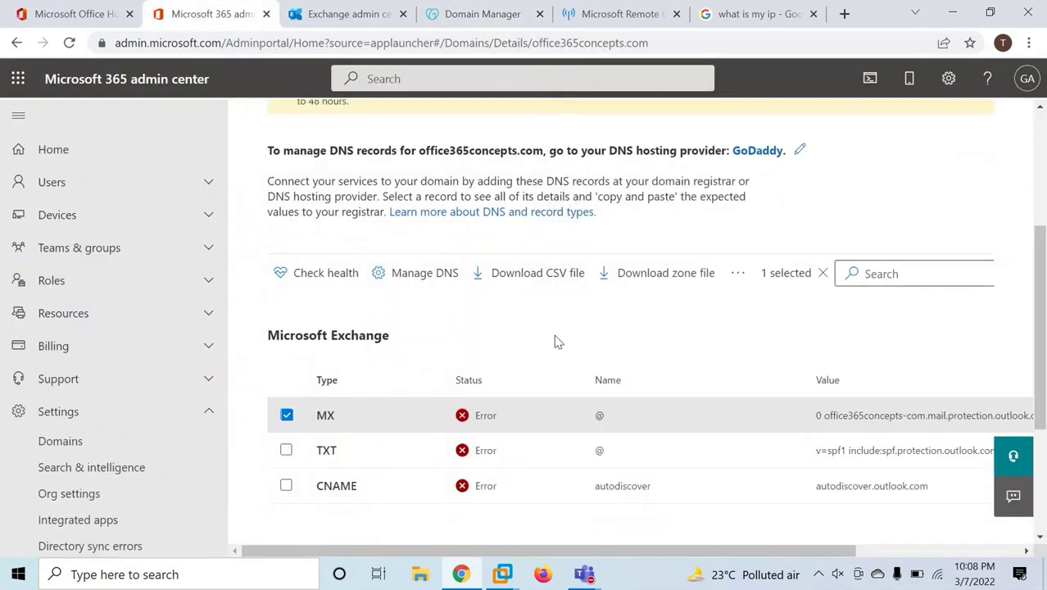
scroll(554, 334, down, 1)
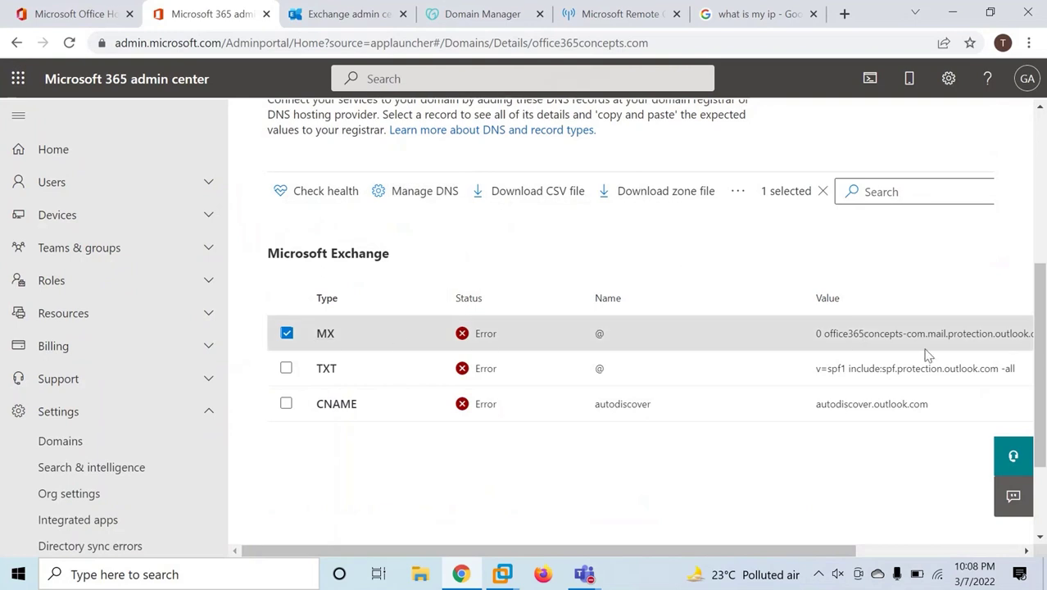
click(902, 337)
click(881, 478)
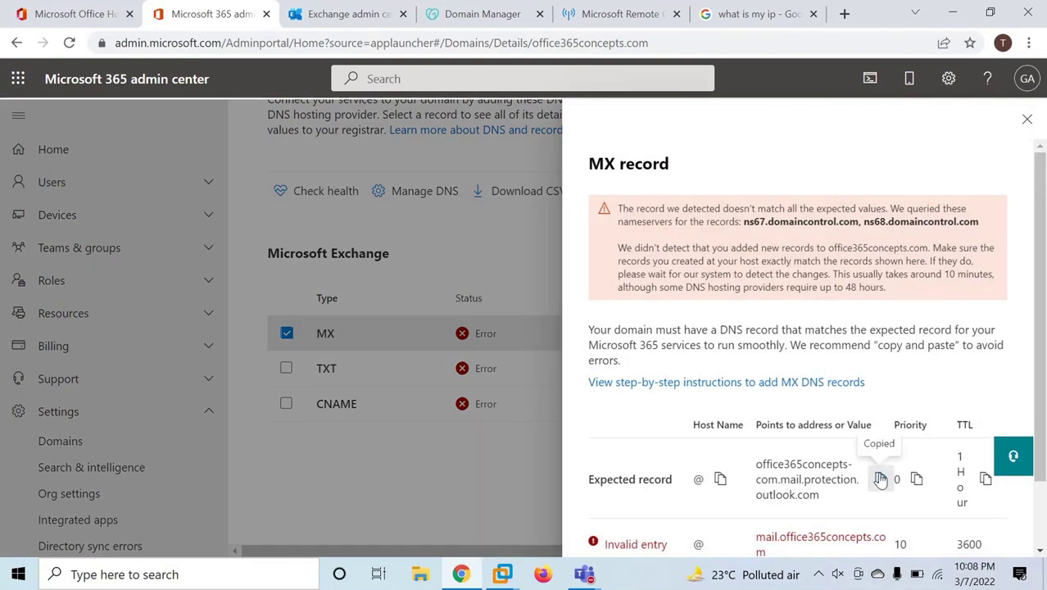
click(483, 15)
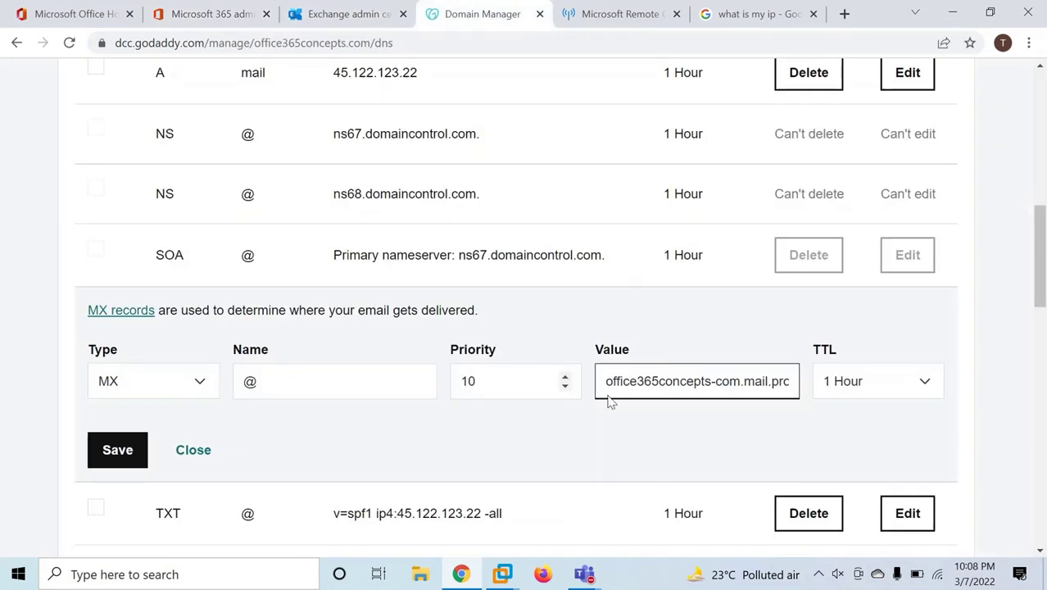
Save the MX record pointing to office365concepts-com.mail.protection.outlook.com.
click(115, 452)
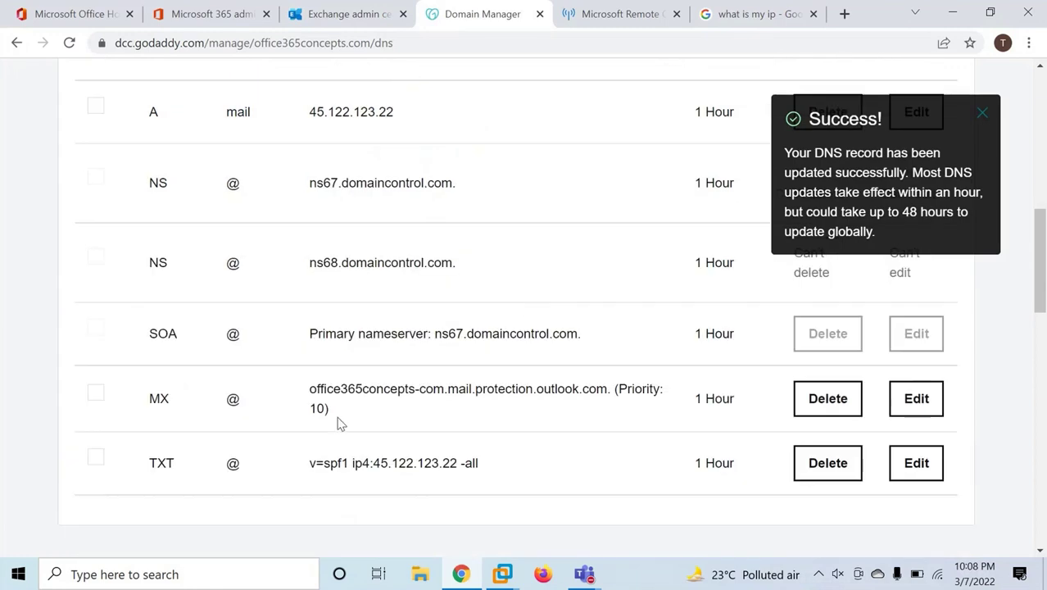
drag(310, 390, 612, 389)
click(518, 408)
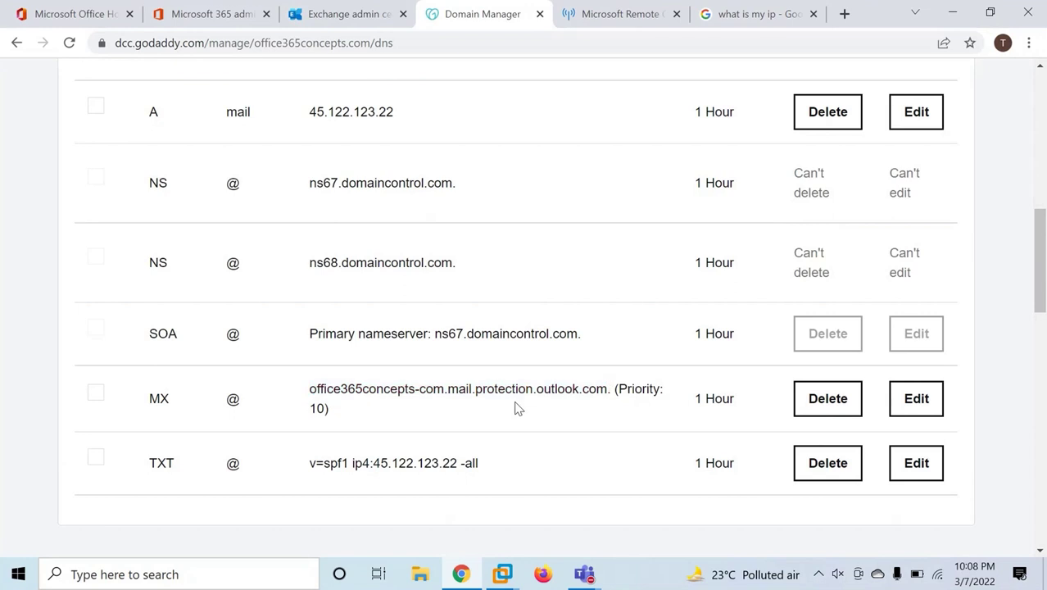
key(ctrl+shift+Tab)
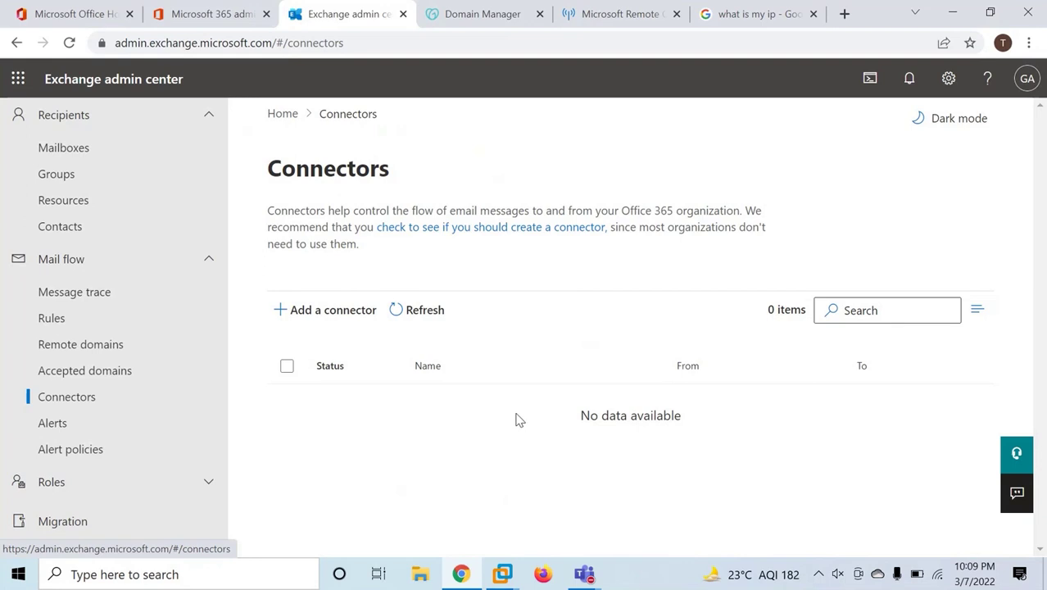
Add a connector from Office 365 to the organization's email server and continue.
click(330, 317)
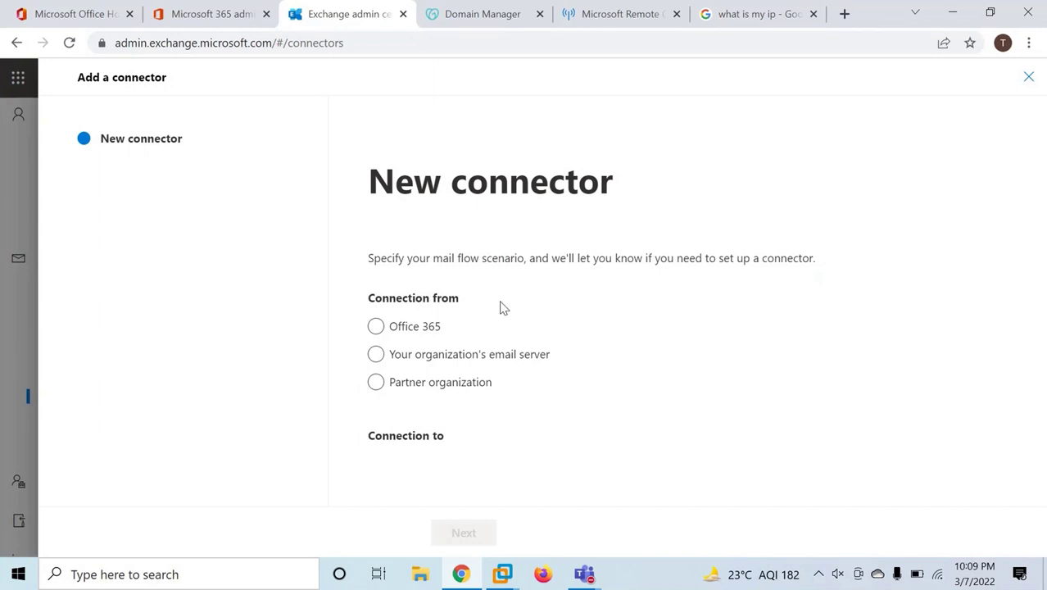
click(374, 328)
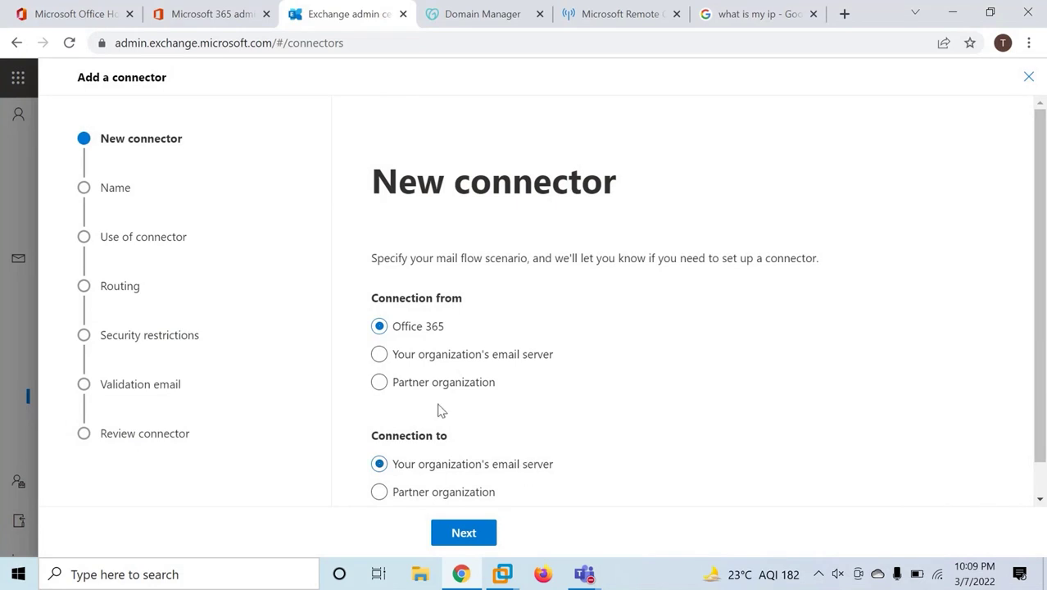
click(381, 356)
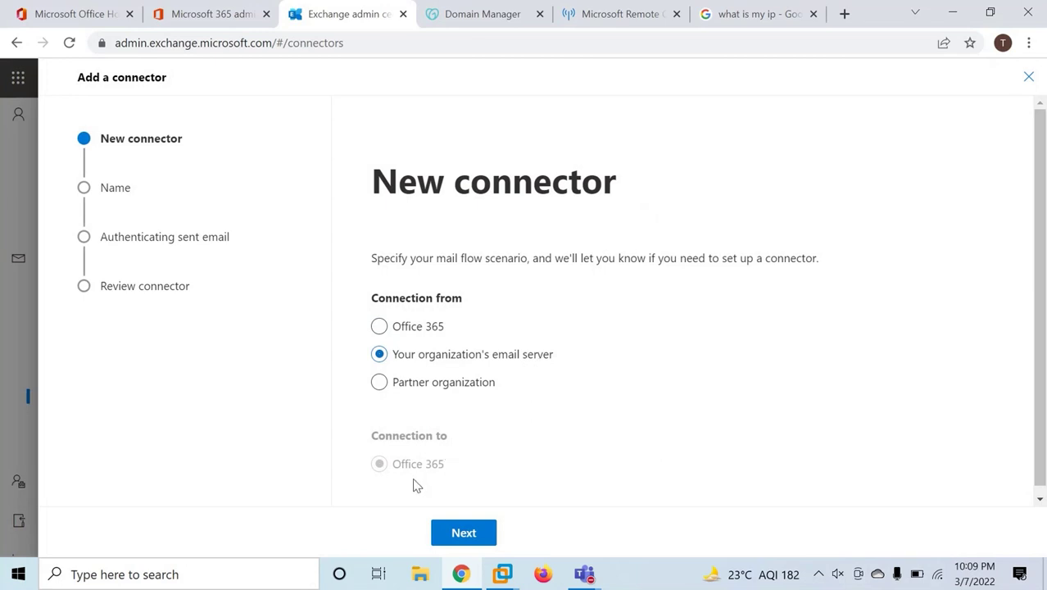
click(381, 328)
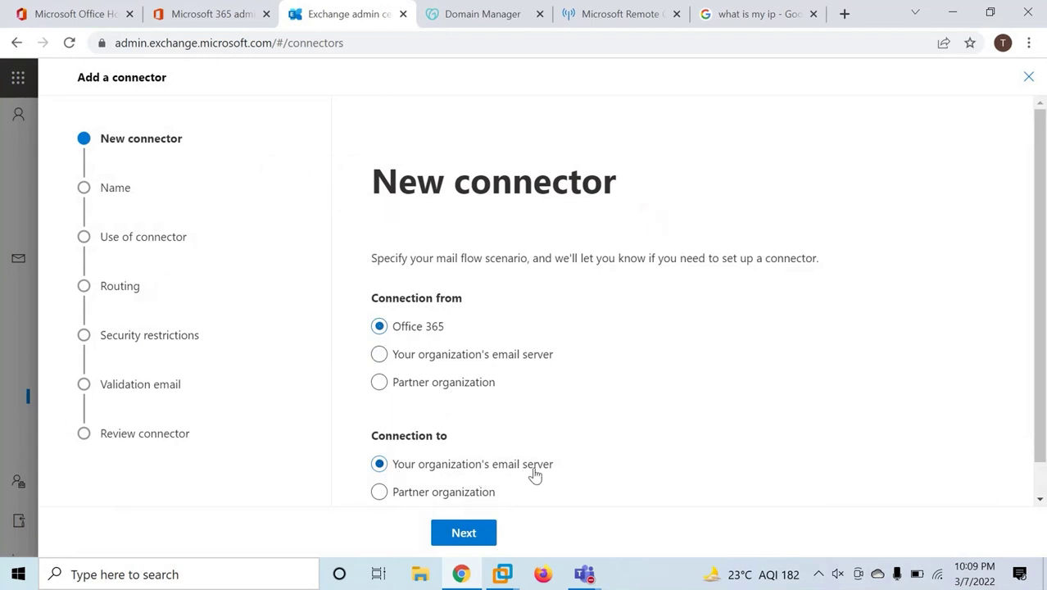
click(463, 532)
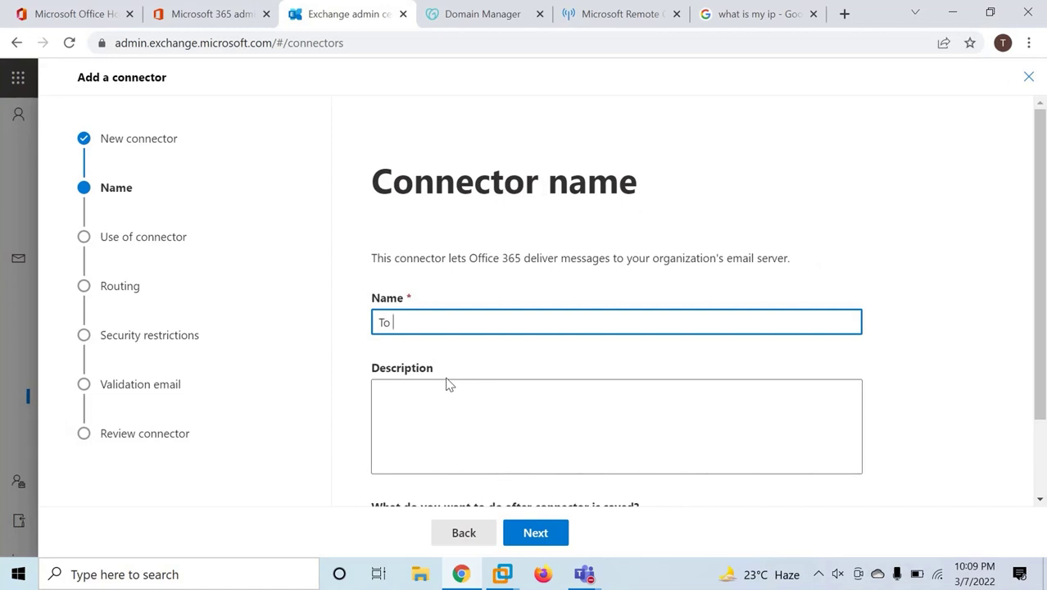
Name the connector 'To OnPremise', leave it turned on, and continue to connector usage.
text(To OnPremise)
scroll(528, 425, down, 2)
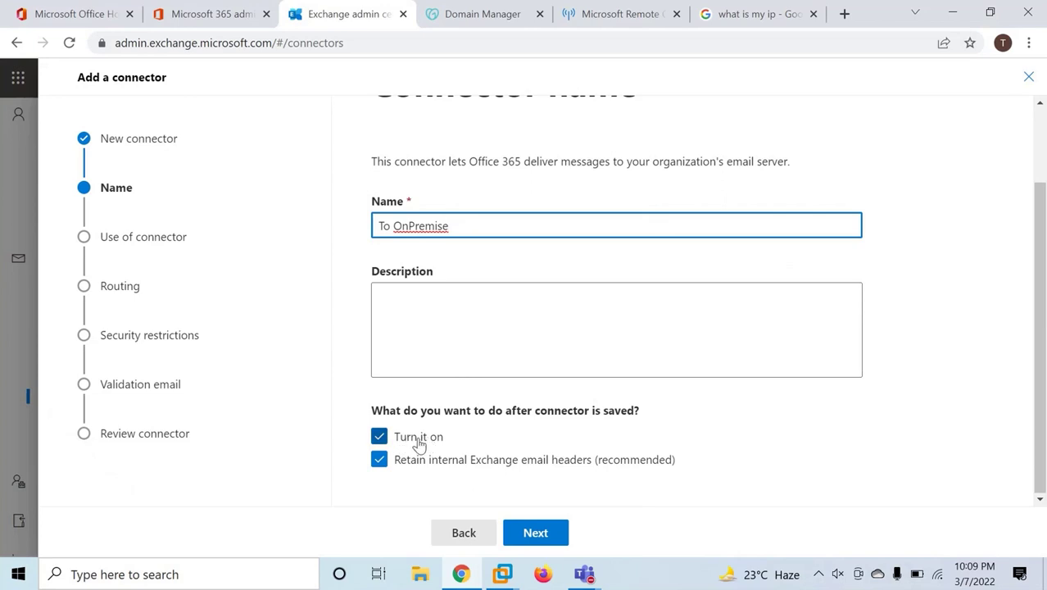
click(535, 531)
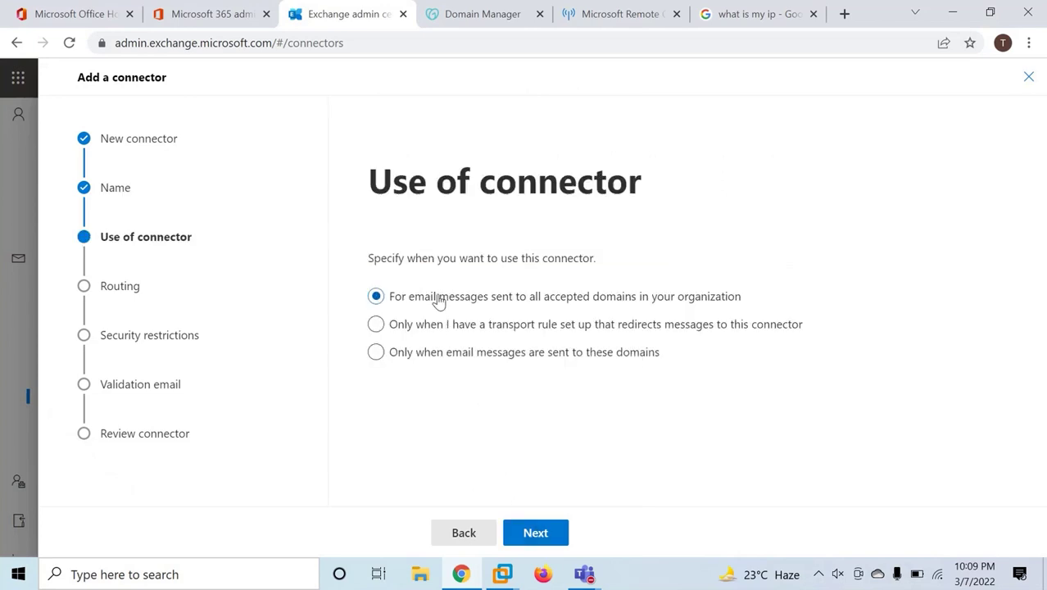
drag(373, 181, 667, 195)
click(489, 276)
Add smart host mail.office365concepts.com and accept any certificate, including self-signed ones.
click(534, 532)
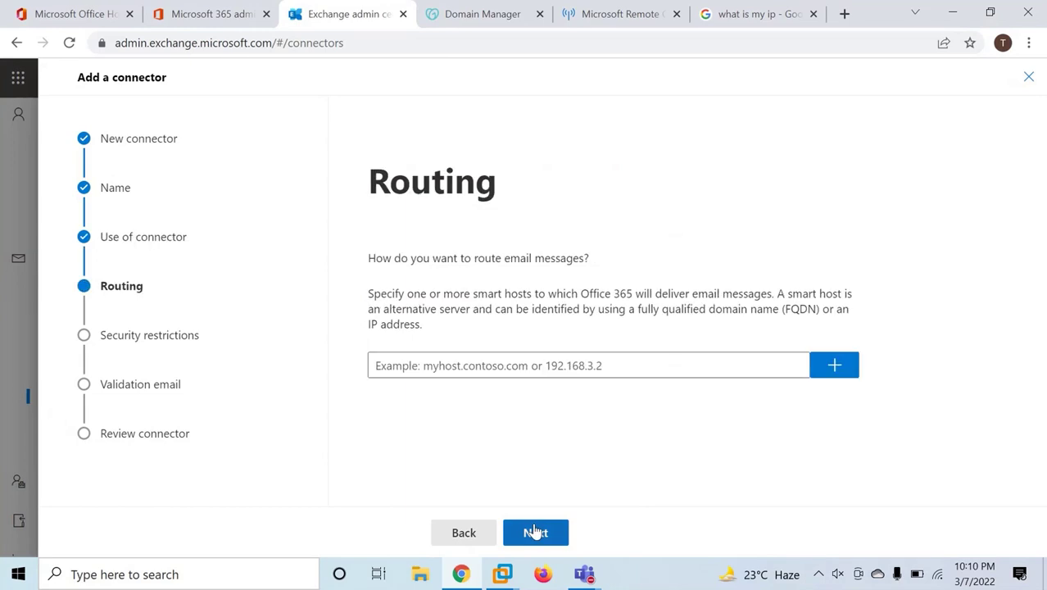
click(465, 363)
drag(376, 189, 498, 188)
click(500, 364)
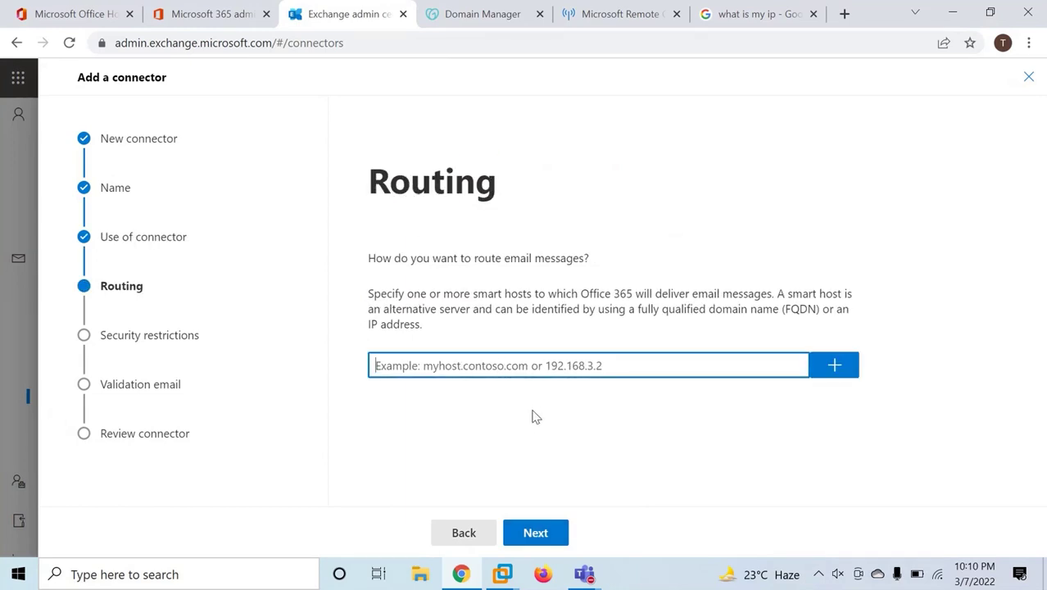
text(m)
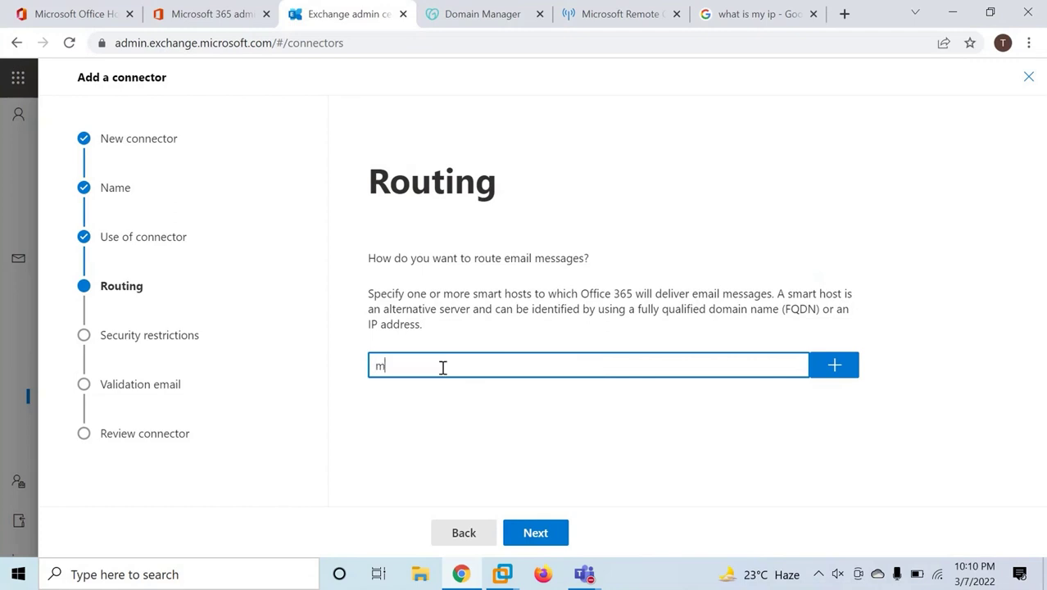
text(ail.office365concepts.com)
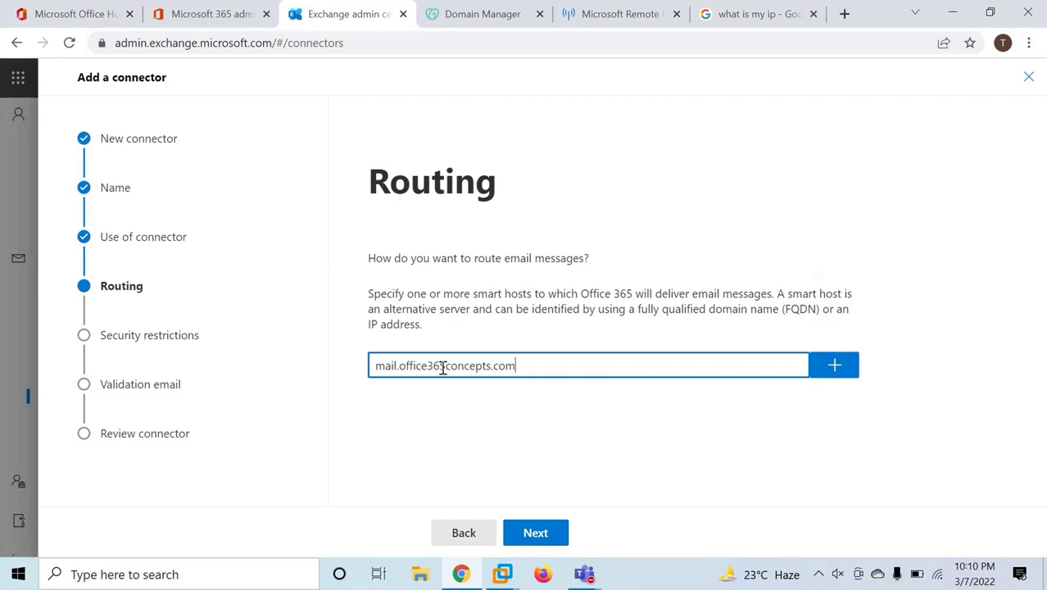
click(832, 365)
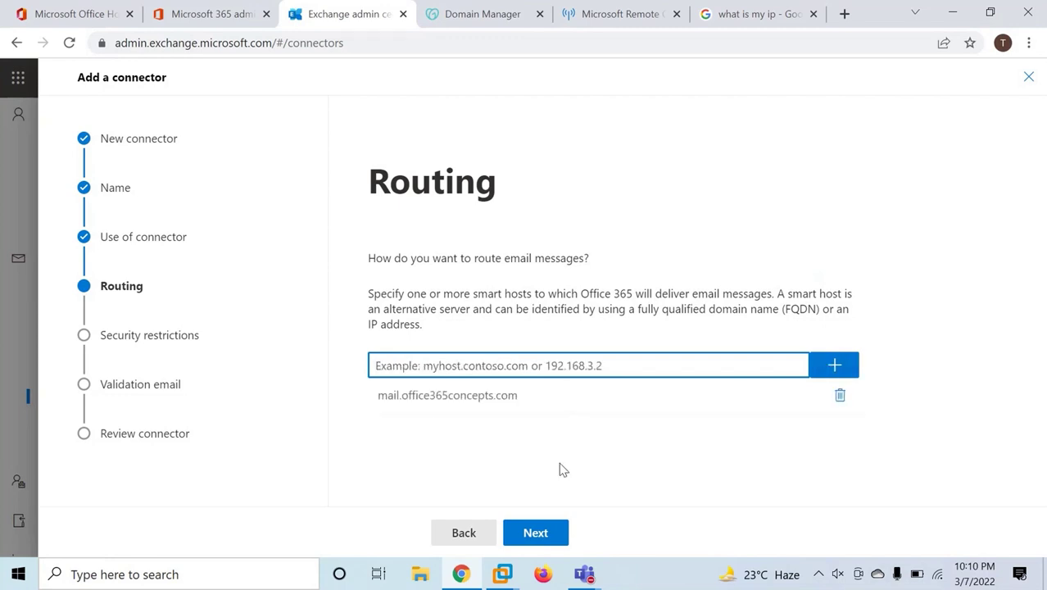
click(534, 532)
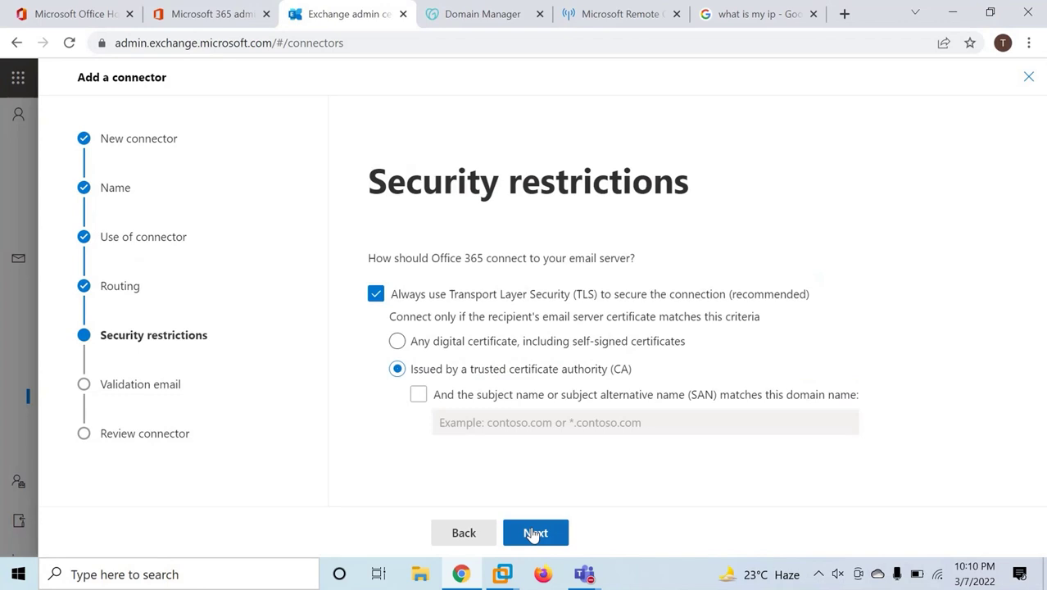
click(399, 344)
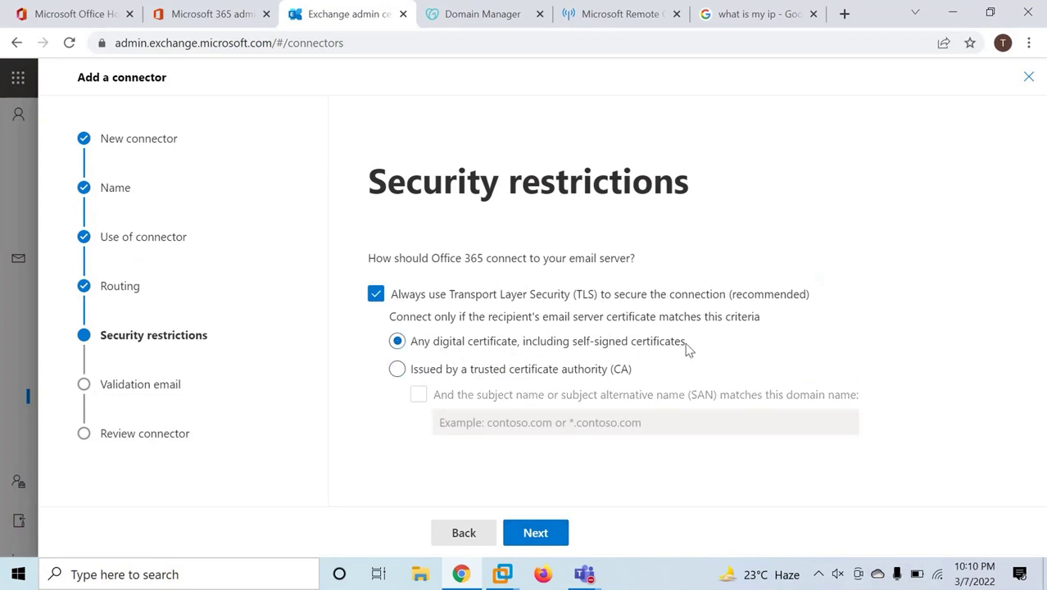
Add the test user's mailbox to the validation list and run the connector validation.
click(534, 532)
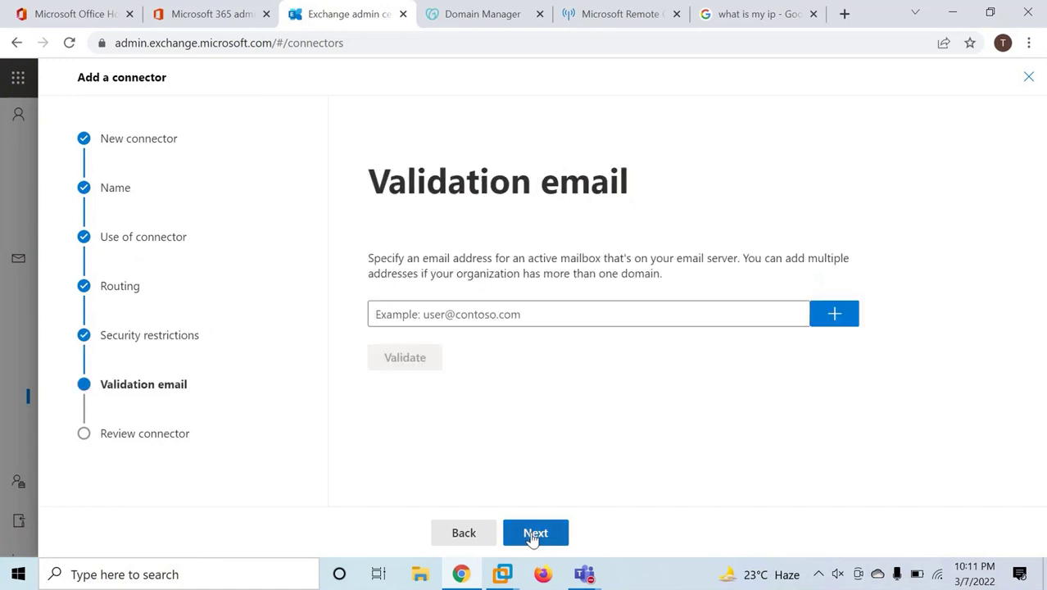
drag(373, 183, 697, 195)
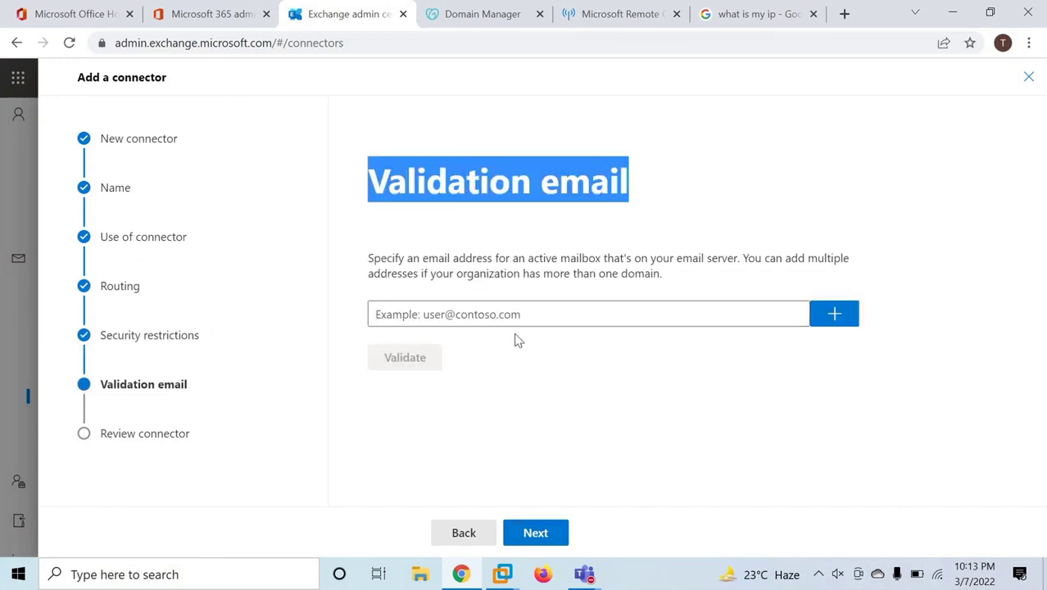
click(489, 321)
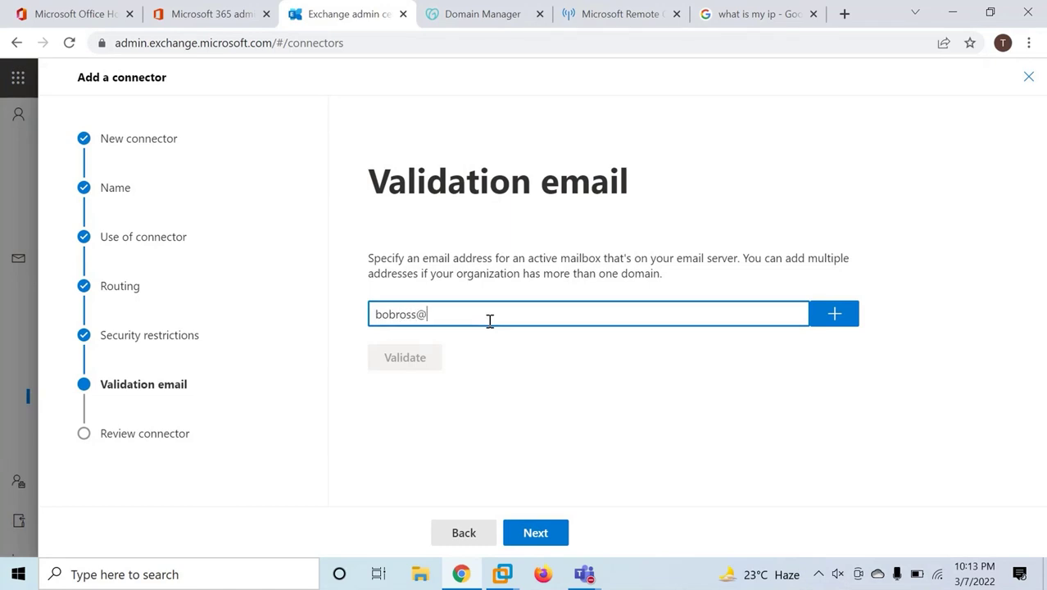
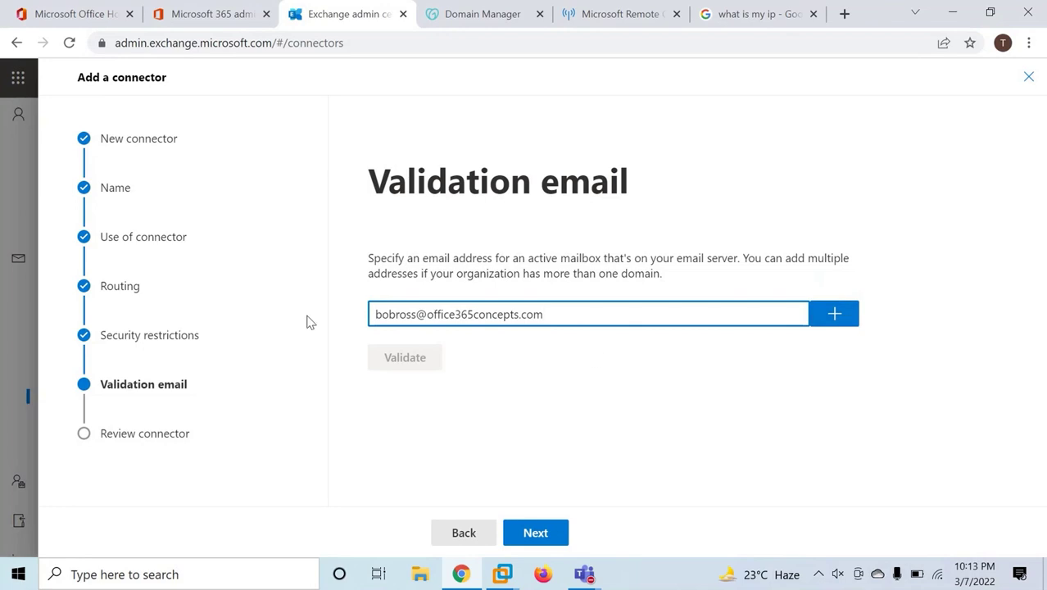
click(835, 323)
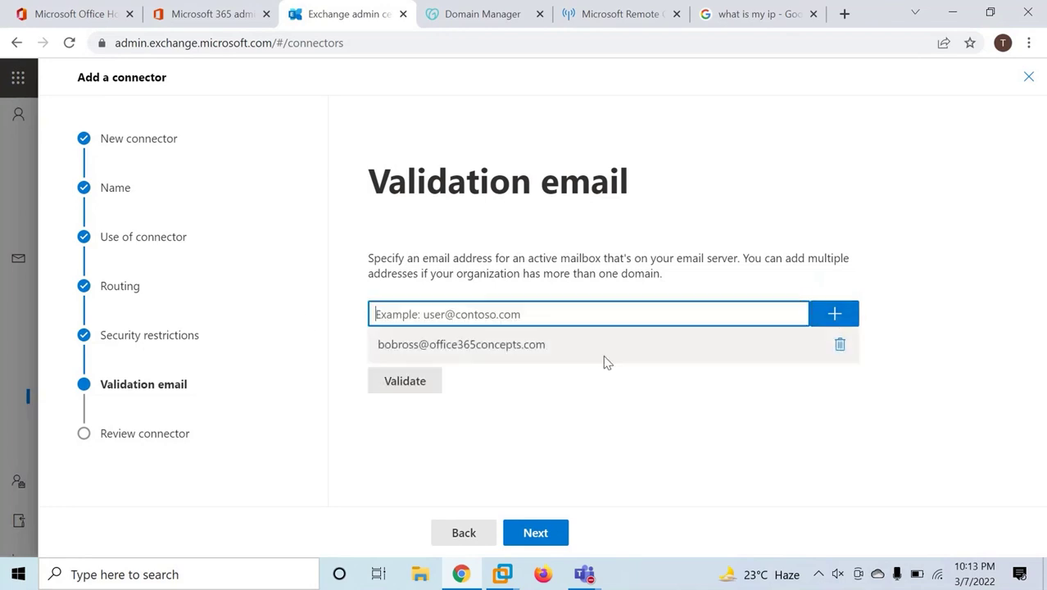
click(414, 384)
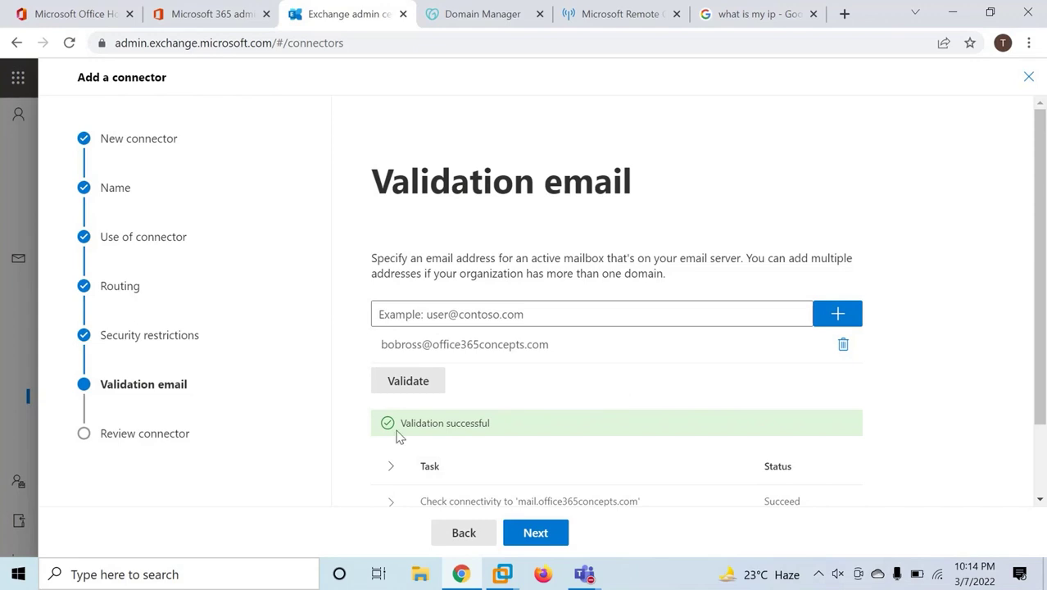
Review the successful validation results and create the To OnPremise connector.
drag(398, 424, 512, 435)
click(547, 433)
scroll(581, 432, down, 2)
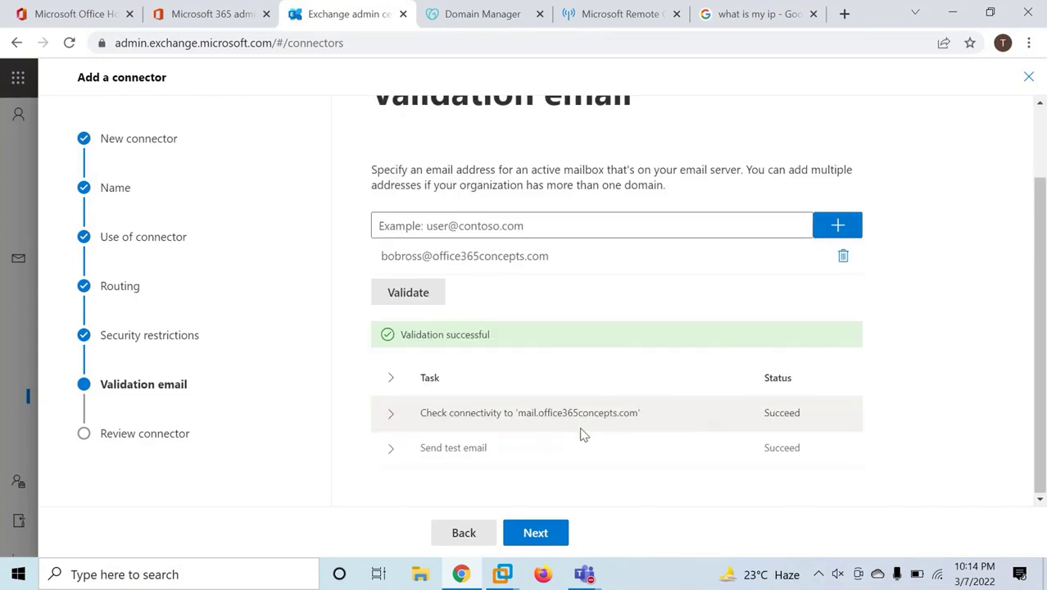
click(521, 418)
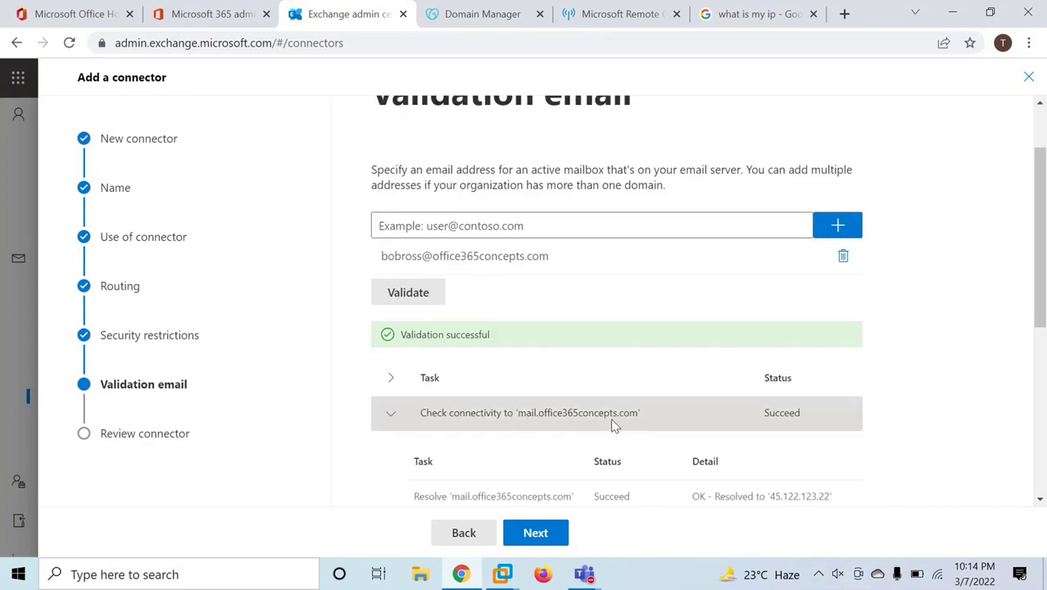
click(784, 419)
scroll(587, 397, up, 2)
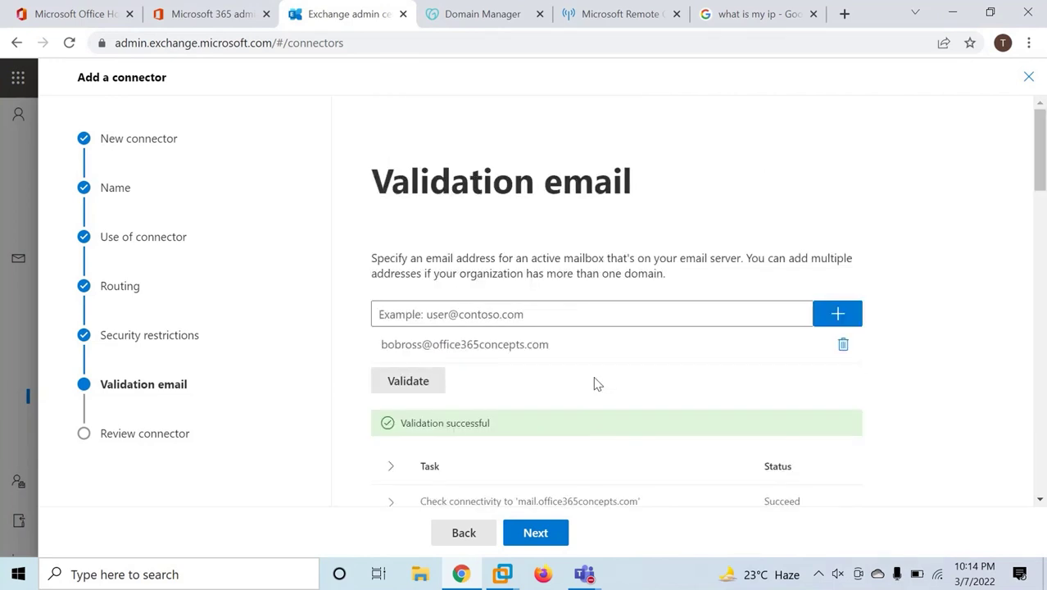
click(535, 533)
click(565, 534)
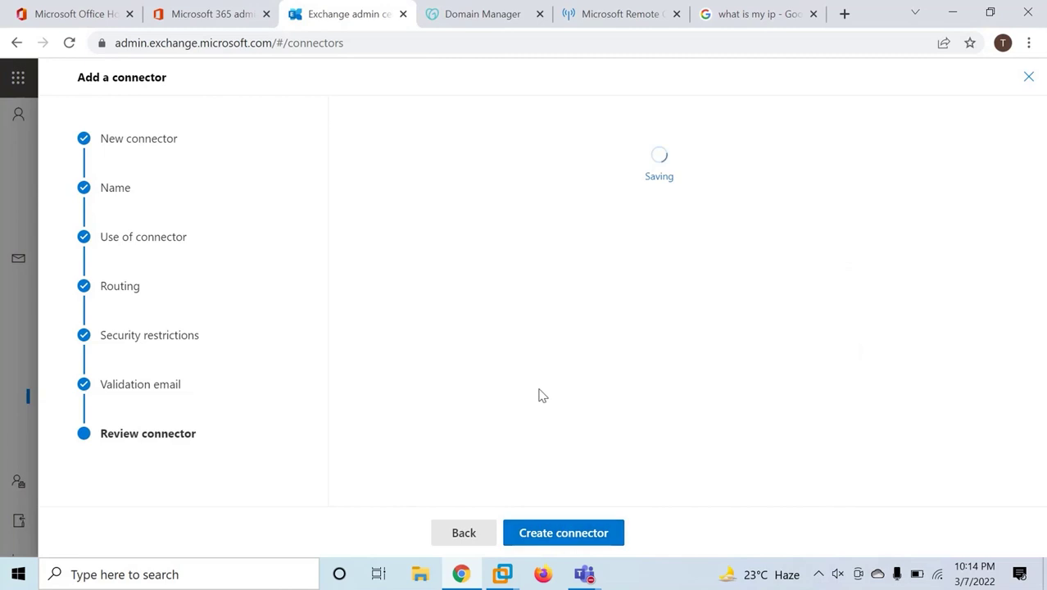
Start a new connector from your organization's email server to Office 365, named To EOP.
click(480, 531)
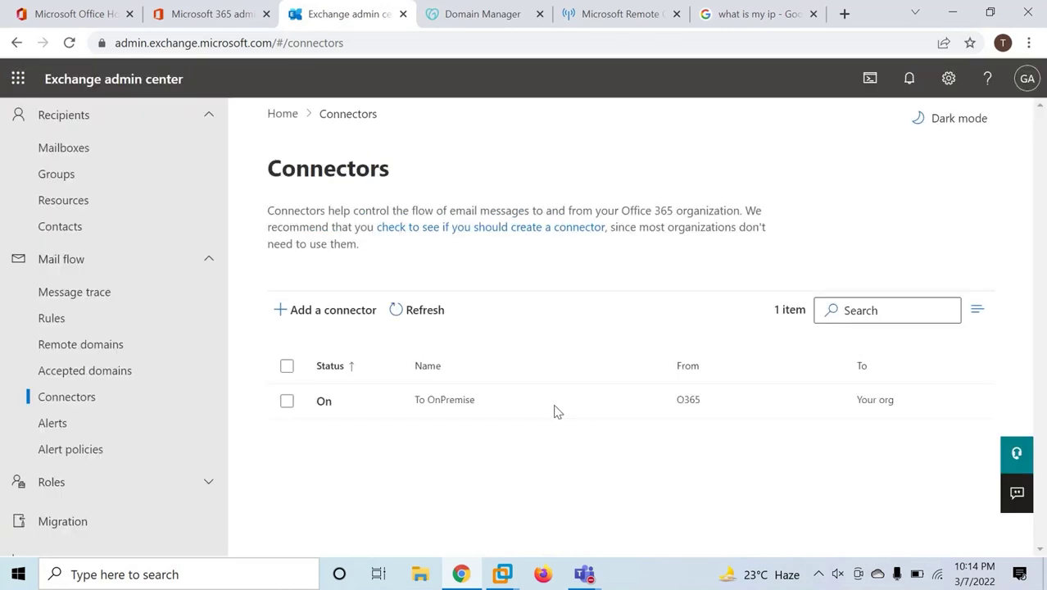
click(331, 311)
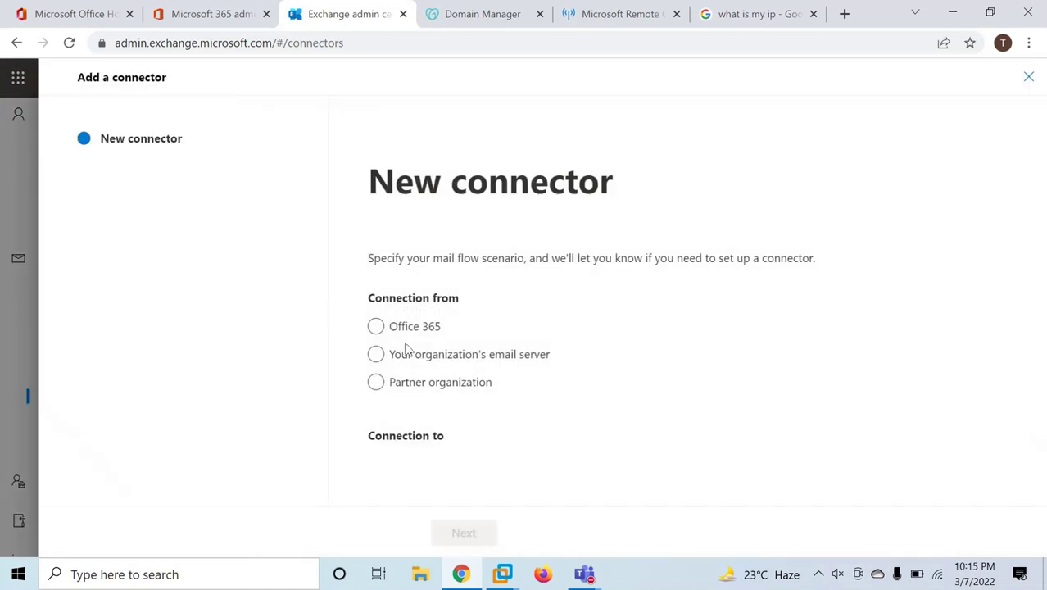
click(375, 354)
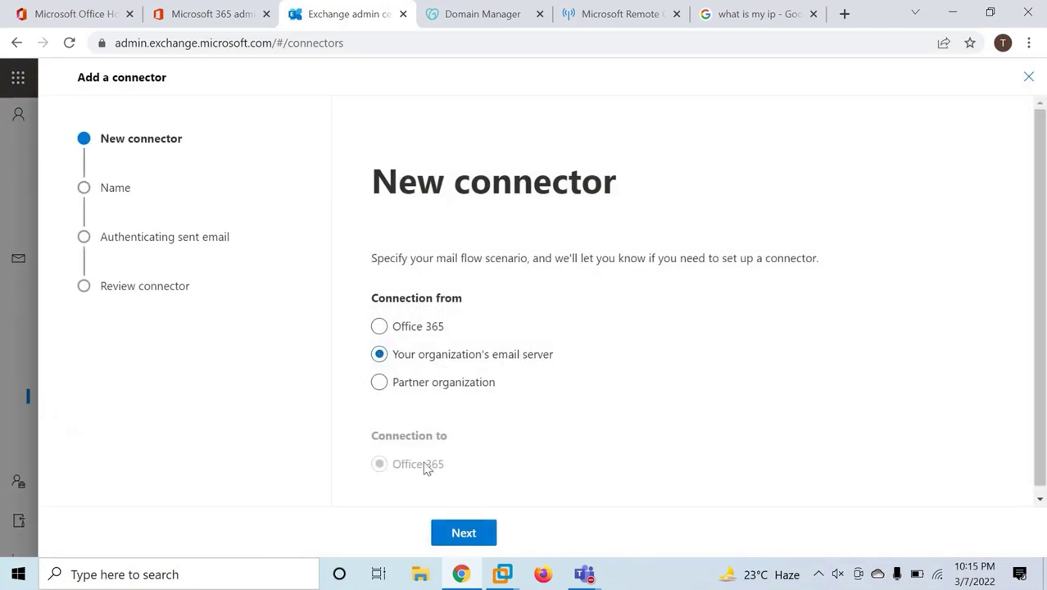
click(464, 534)
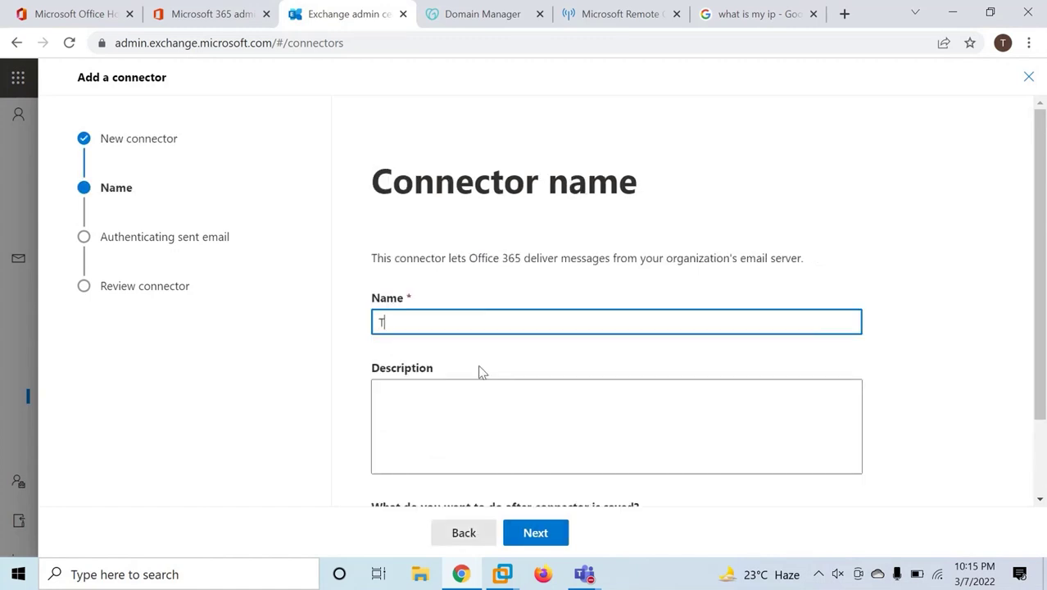
text(EOP)
scroll(464, 382, down, 1)
scroll(464, 382, down, 1)
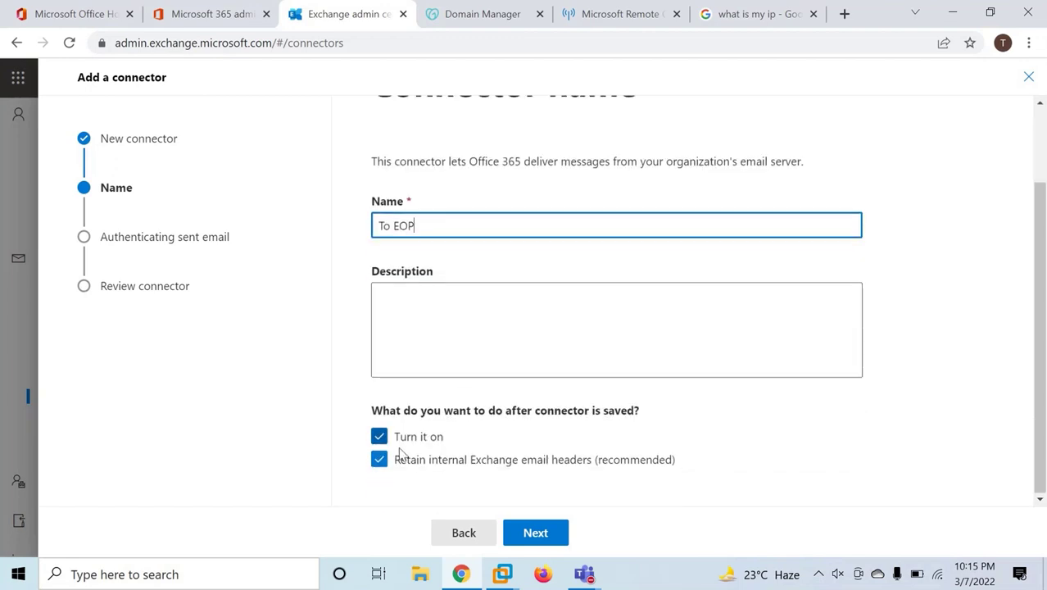
click(535, 533)
Authenticate the sending server by IP 45.122.123.22 and create the To EOP connector.
drag(370, 170, 779, 180)
click(778, 182)
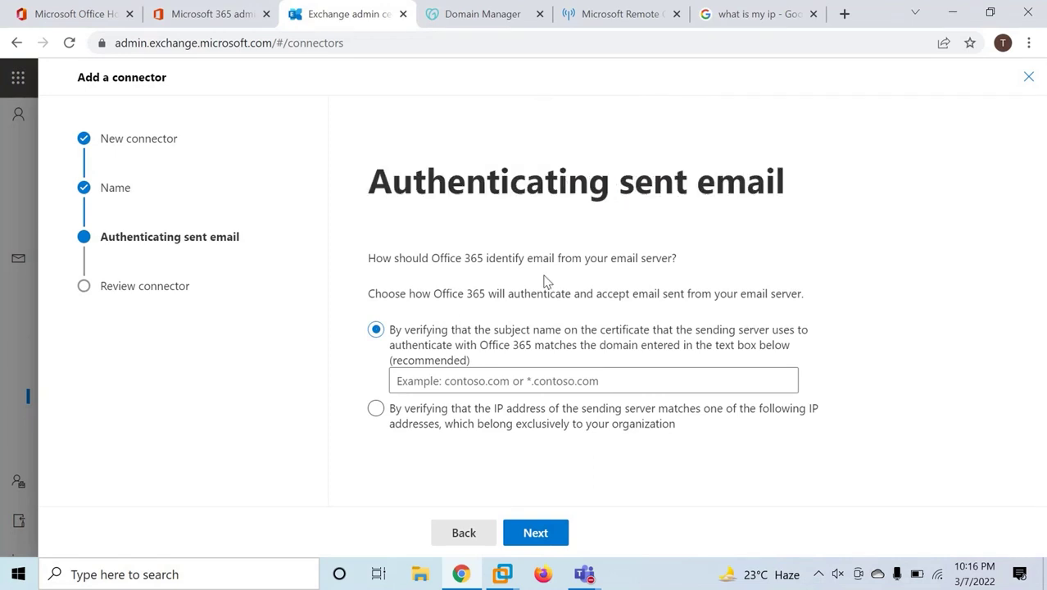
click(378, 416)
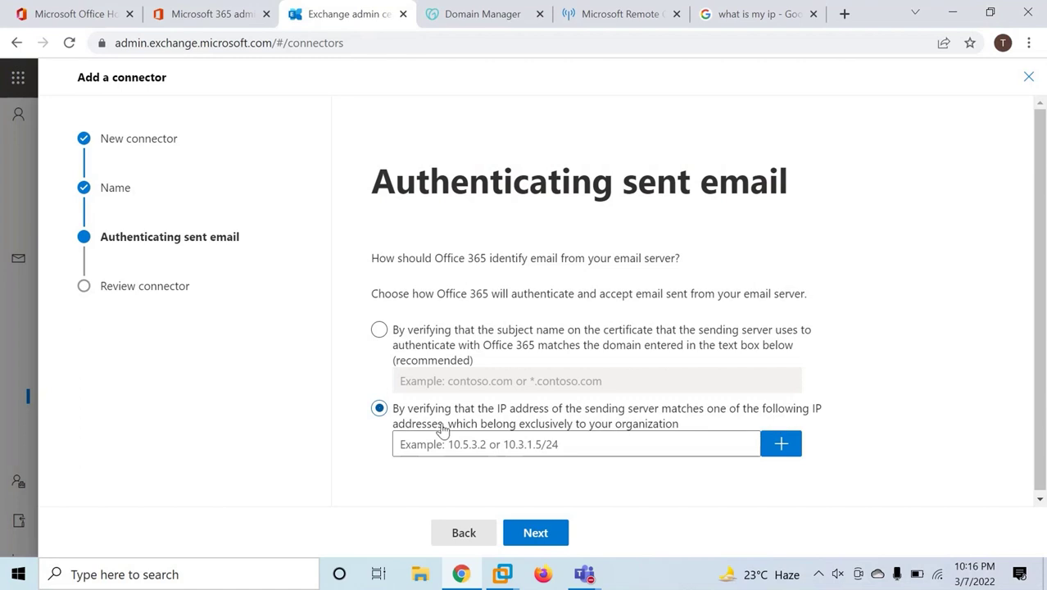
click(502, 444)
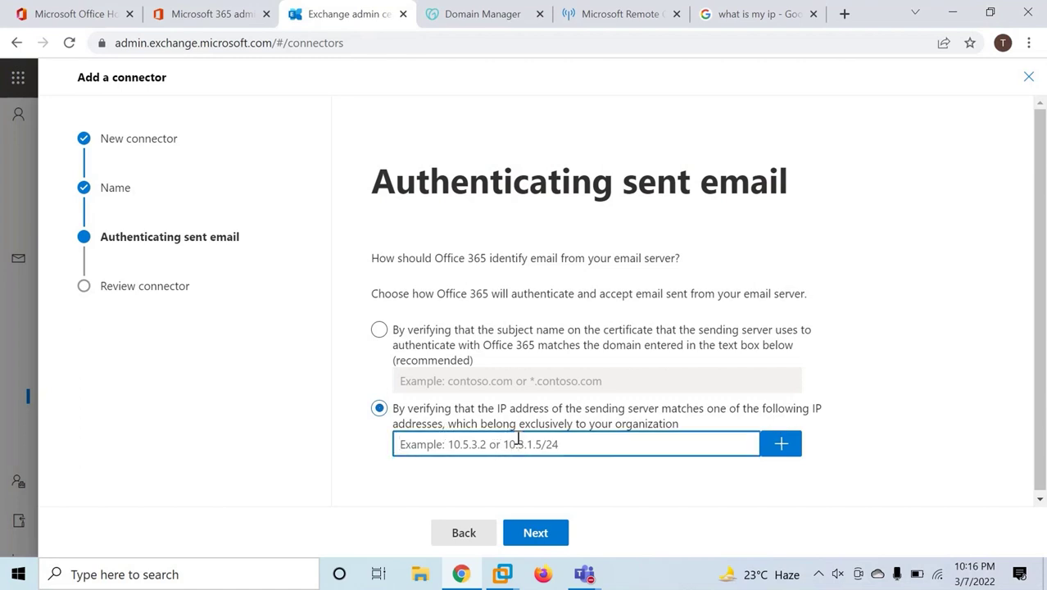
click(752, 14)
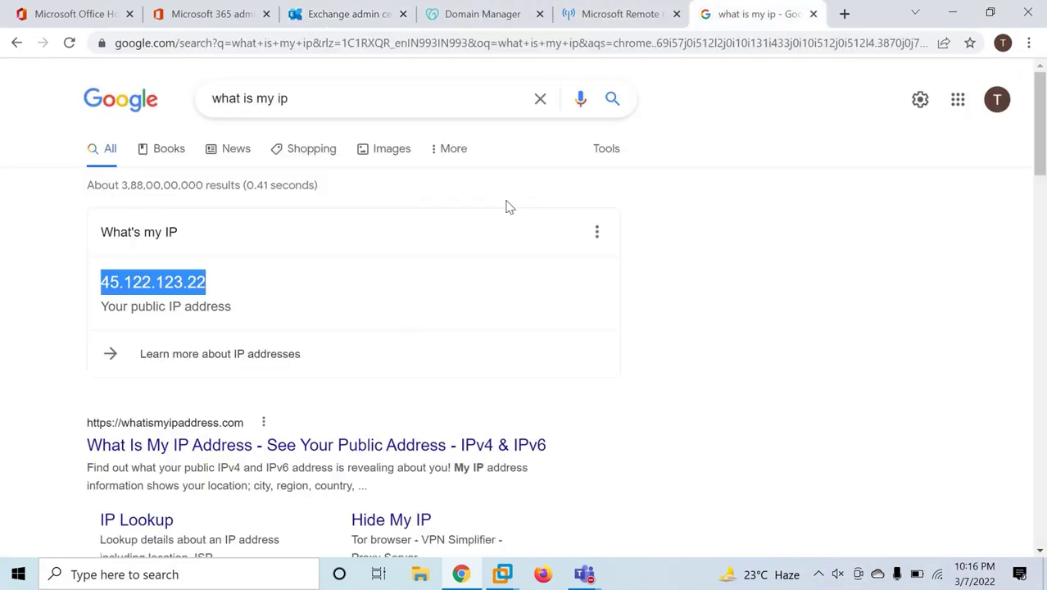
click(336, 22)
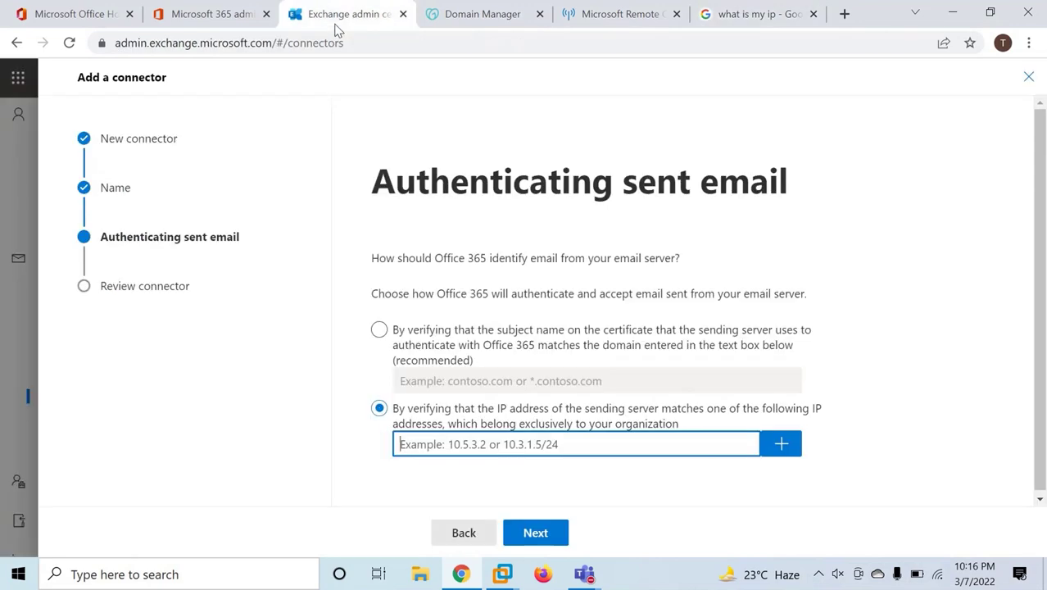
text(45.122.123.22)
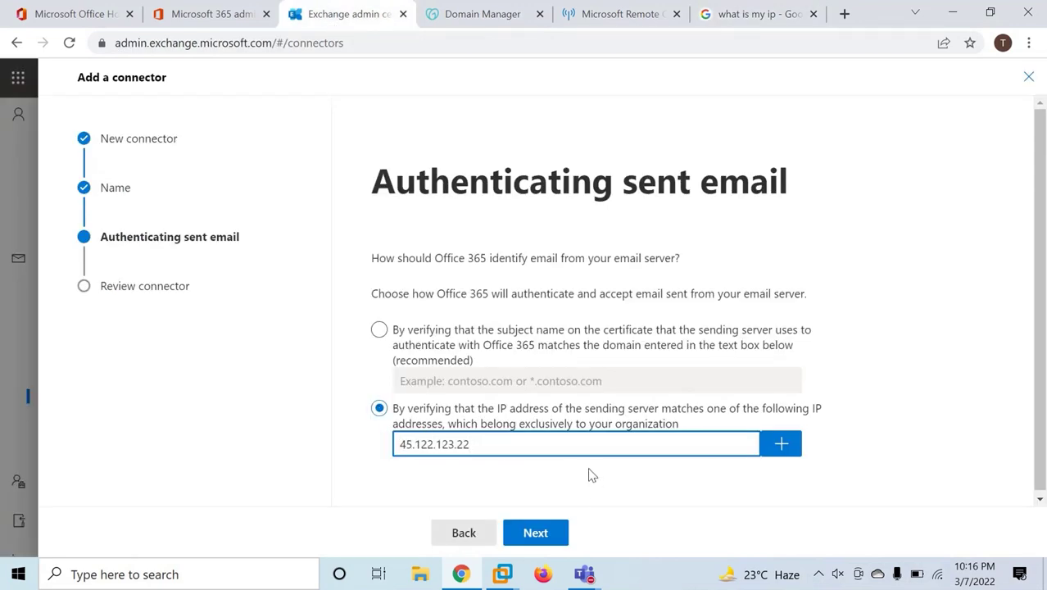
click(775, 449)
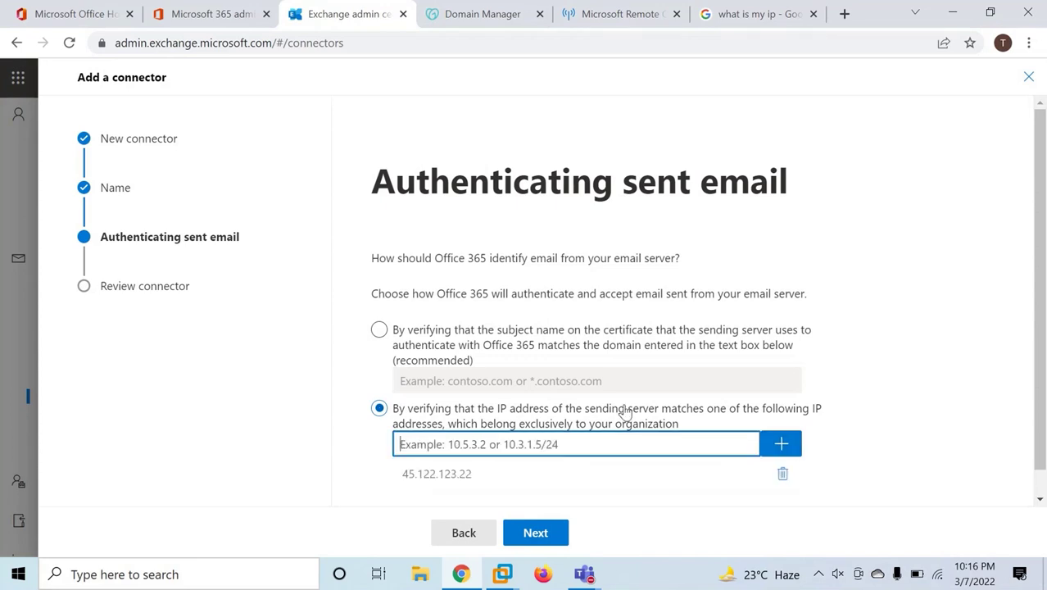
click(524, 534)
click(564, 540)
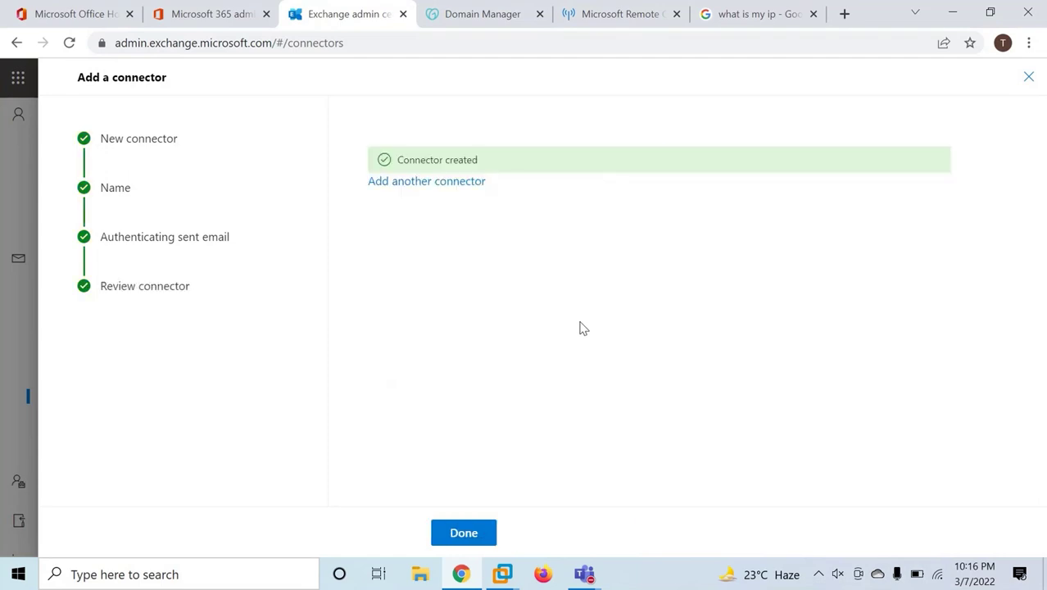
click(468, 536)
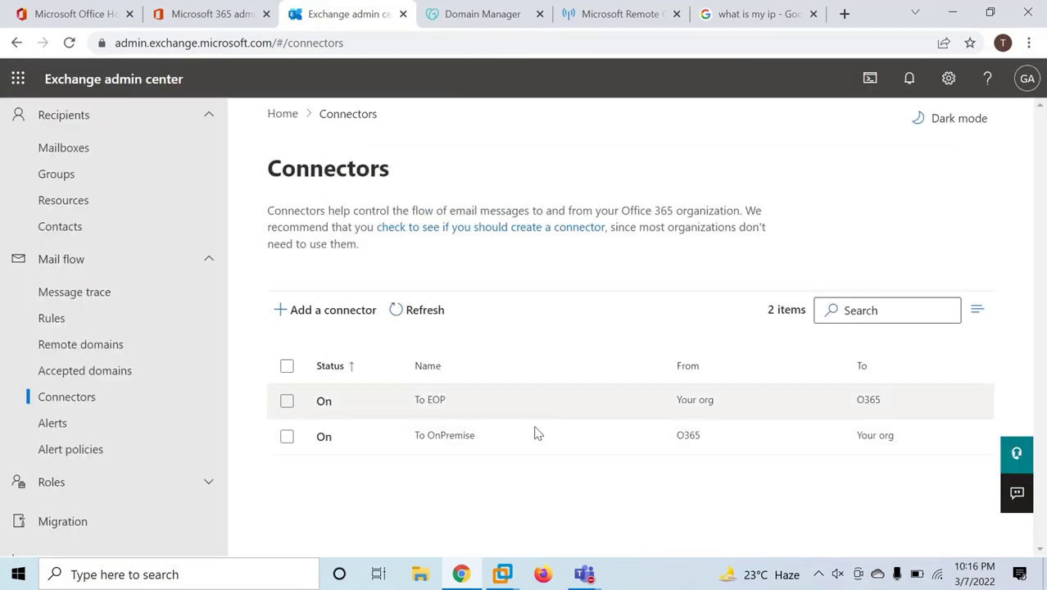
Run the Exchange Server Inbound SMTP Email test in Remote Connectivity Analyzer.
click(625, 15)
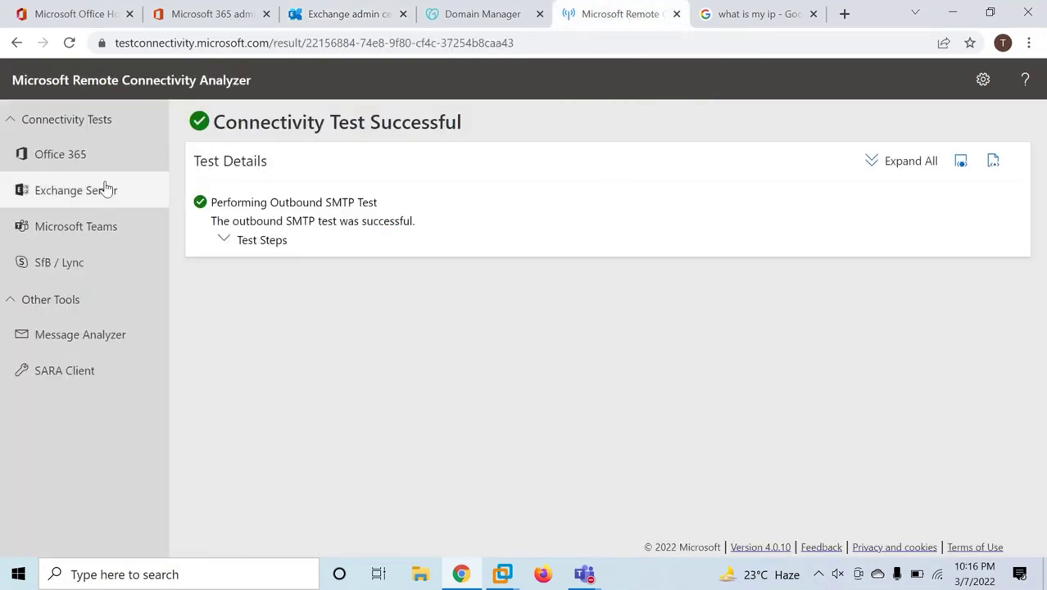
click(77, 193)
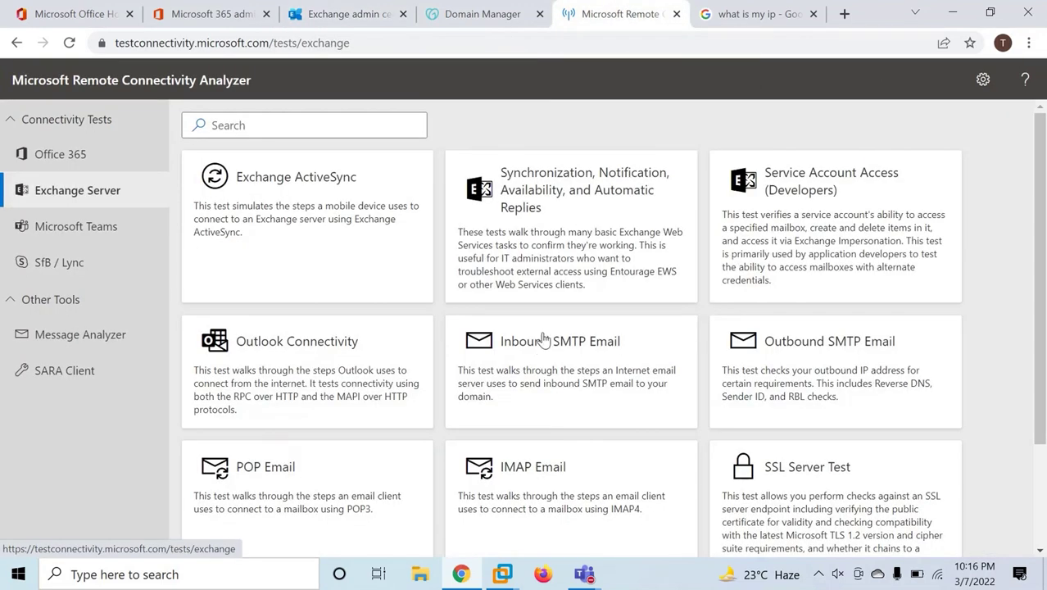
click(539, 338)
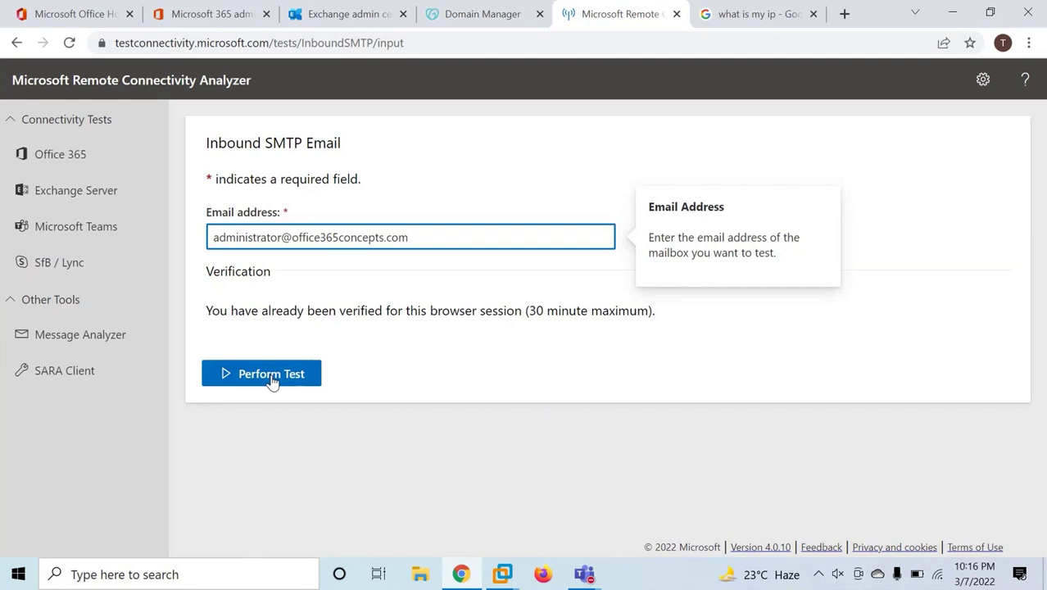
click(271, 376)
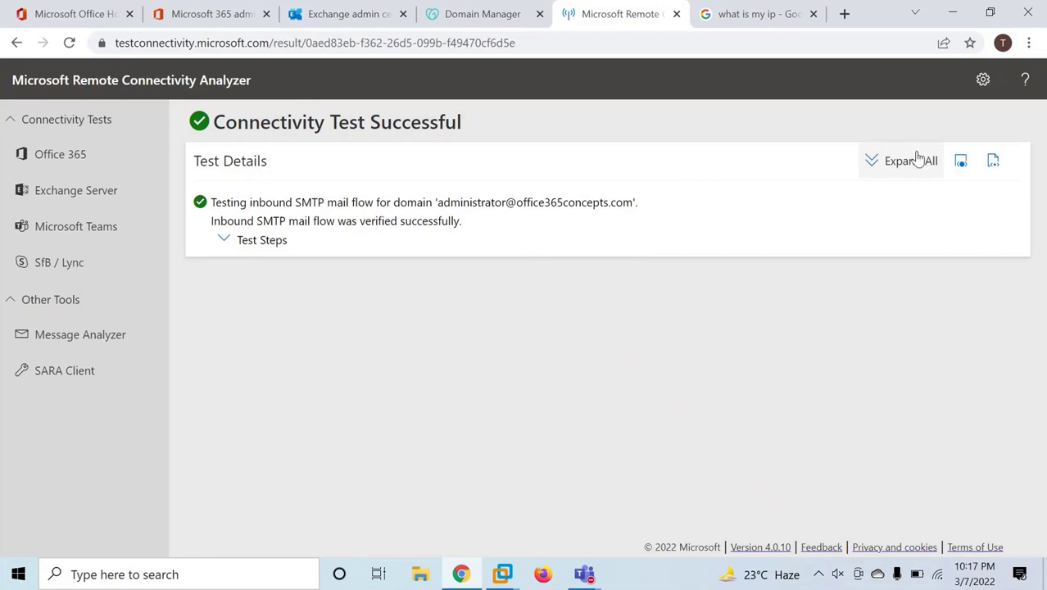
Expand all test steps and confirm the MX host is on mail.protection.outlook.com.
click(911, 161)
scroll(537, 362, down, 1)
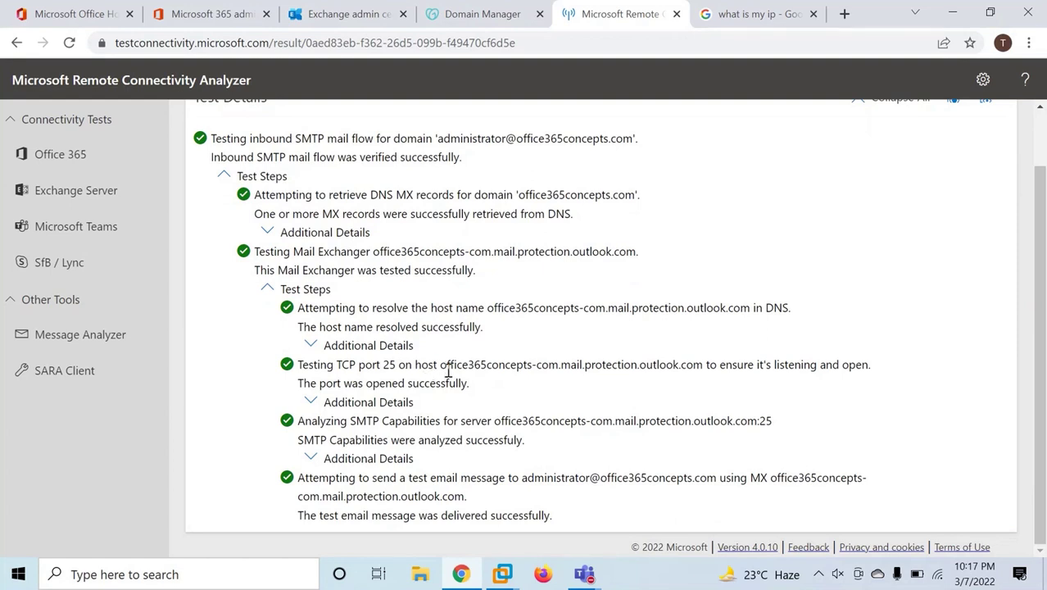
drag(440, 366, 703, 367)
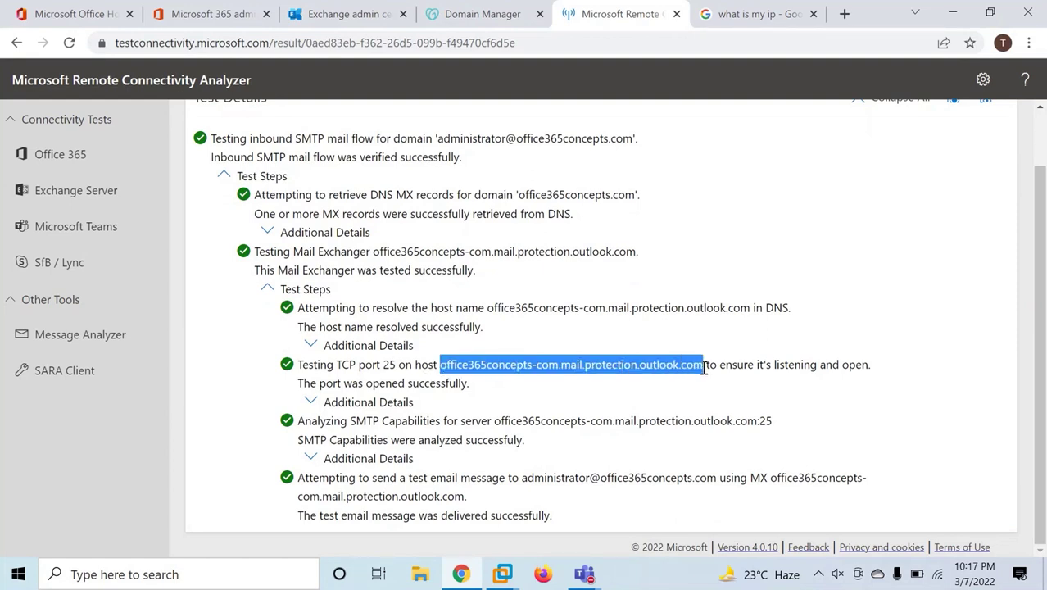
click(570, 380)
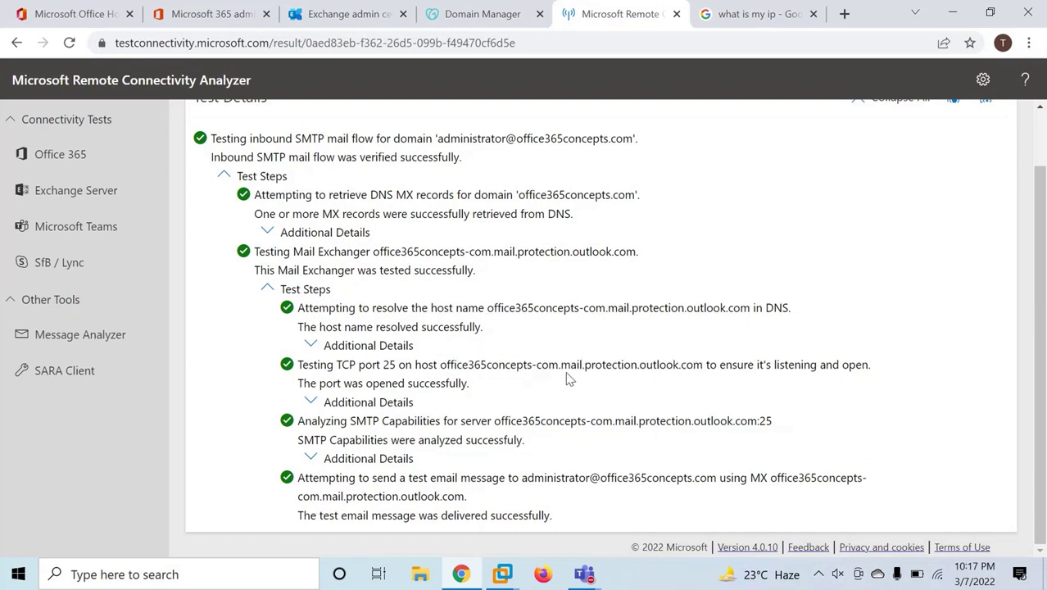
drag(463, 363, 703, 366)
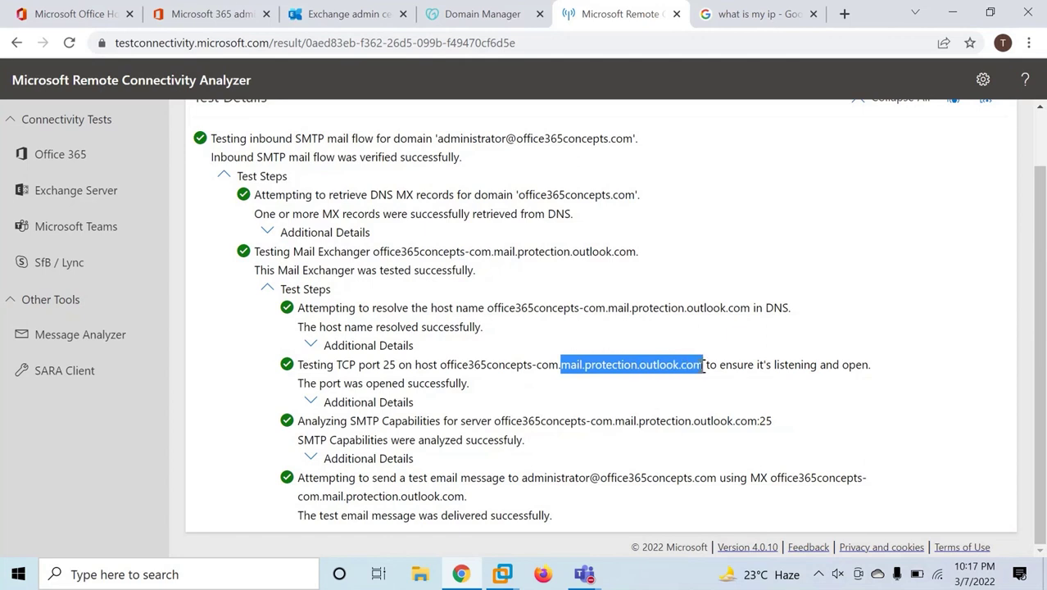
click(643, 394)
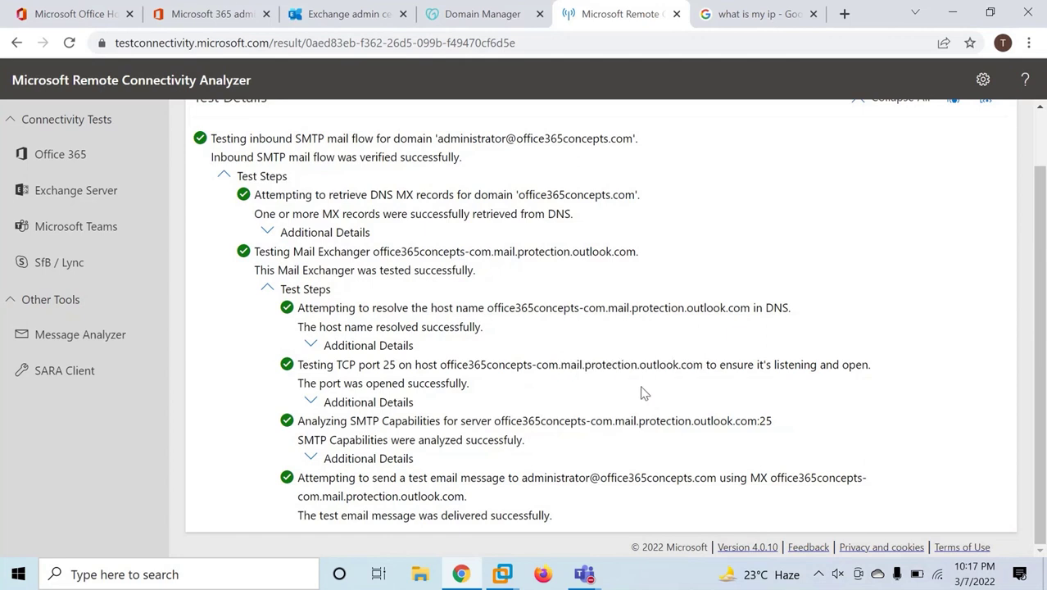
scroll(638, 383, up, 1)
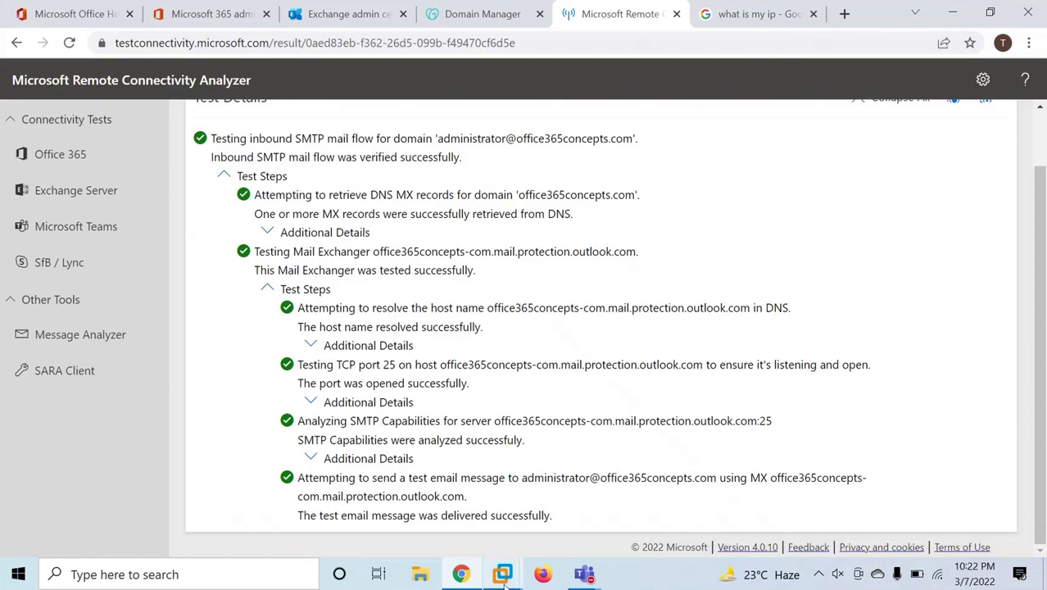
Go to the on-premises Exchange admin center's mail flow settings.
mouse_move(514, 582)
click(563, 481)
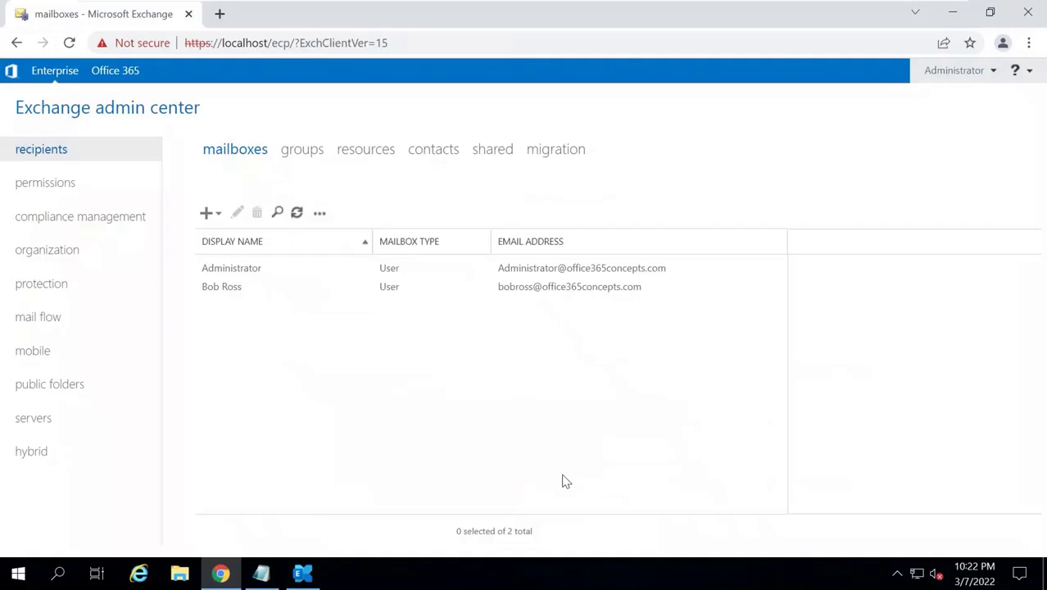
click(63, 320)
Inspect the Default Frontend EXCHANGE receive connector and the To Internet send connector.
click(670, 152)
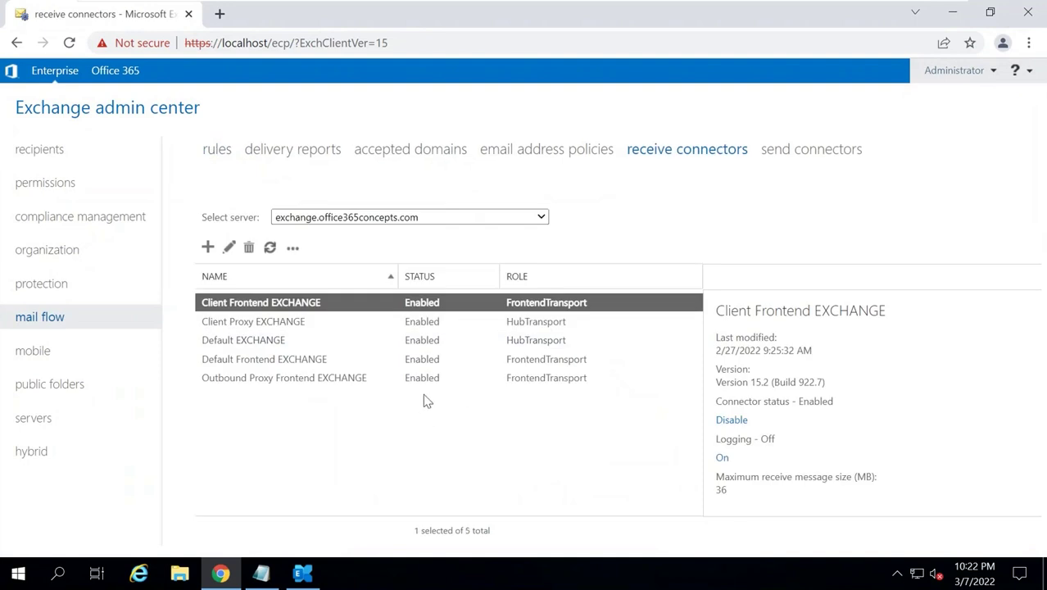
click(287, 361)
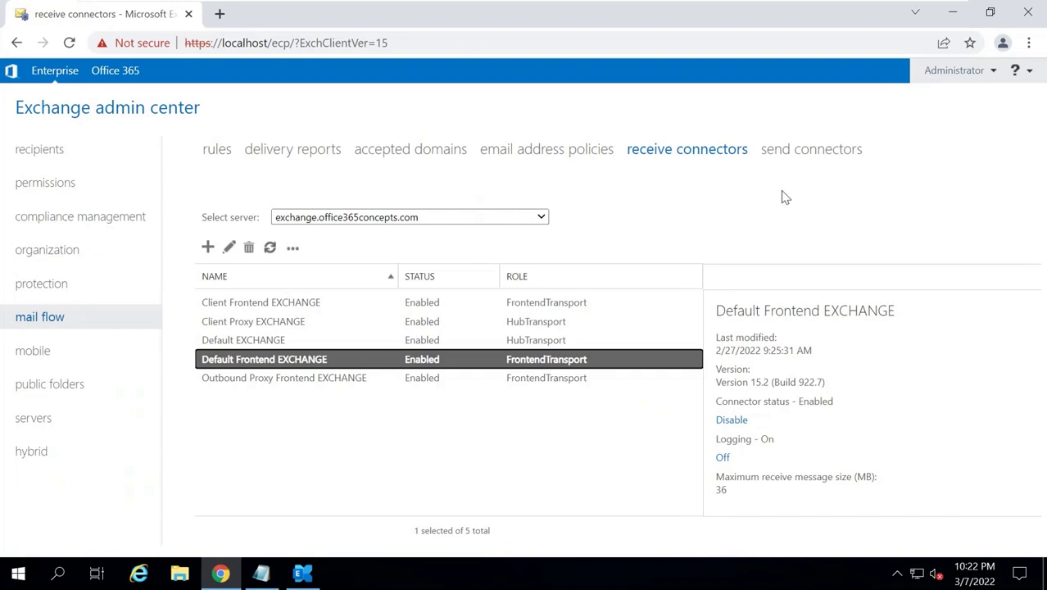
click(792, 155)
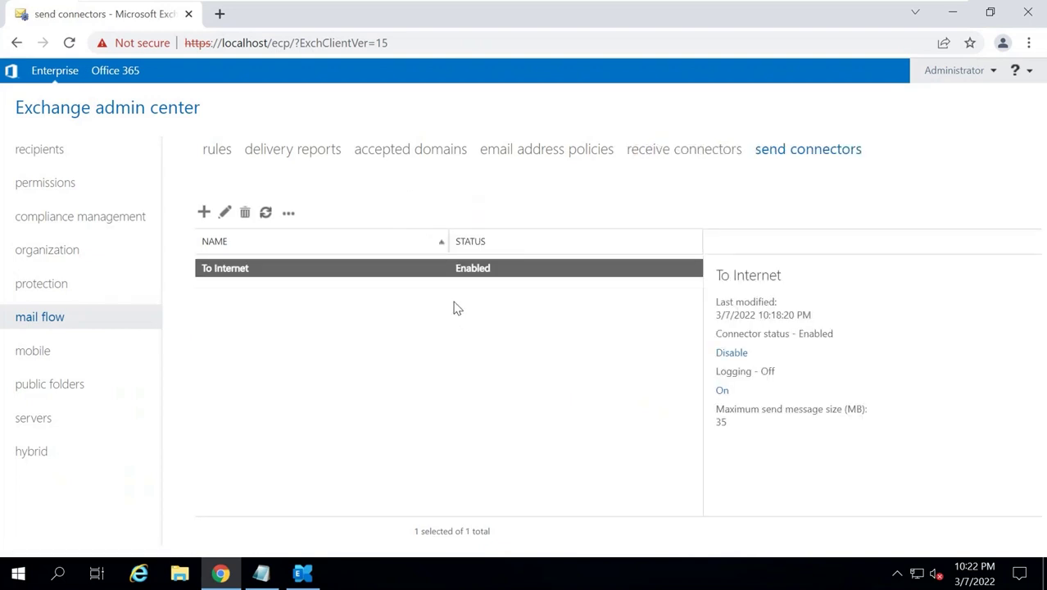
double_click(277, 276)
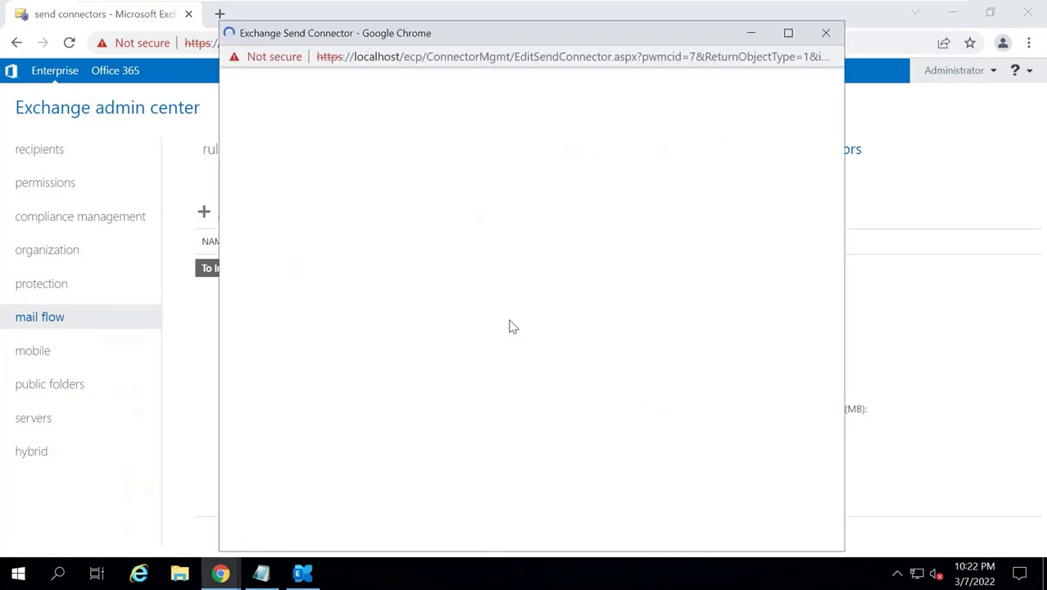
click(826, 32)
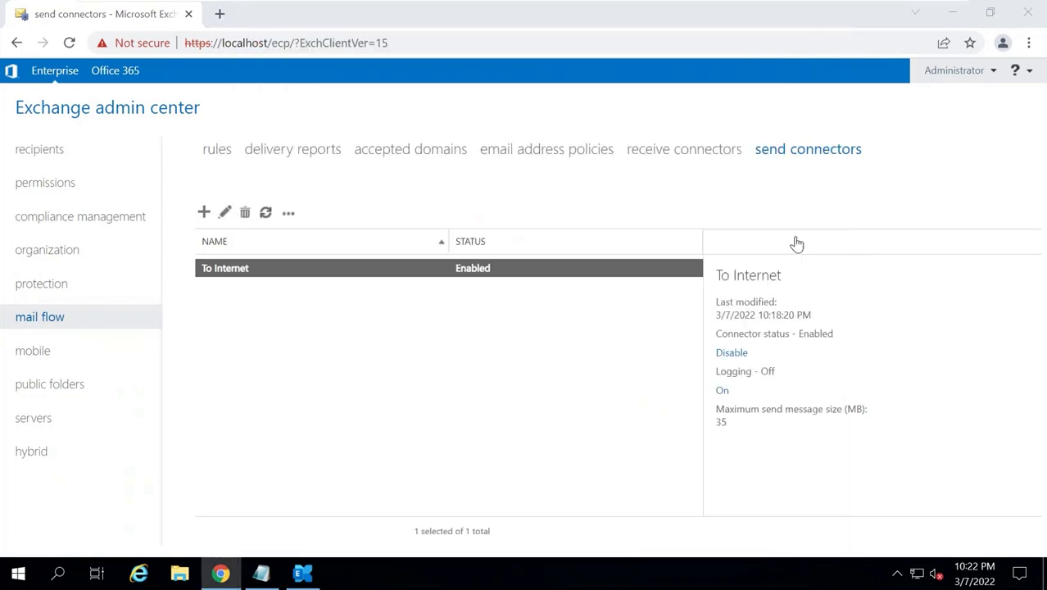
Disable the To Internet send connector, then bring up the Exchange Management Shell.
click(732, 353)
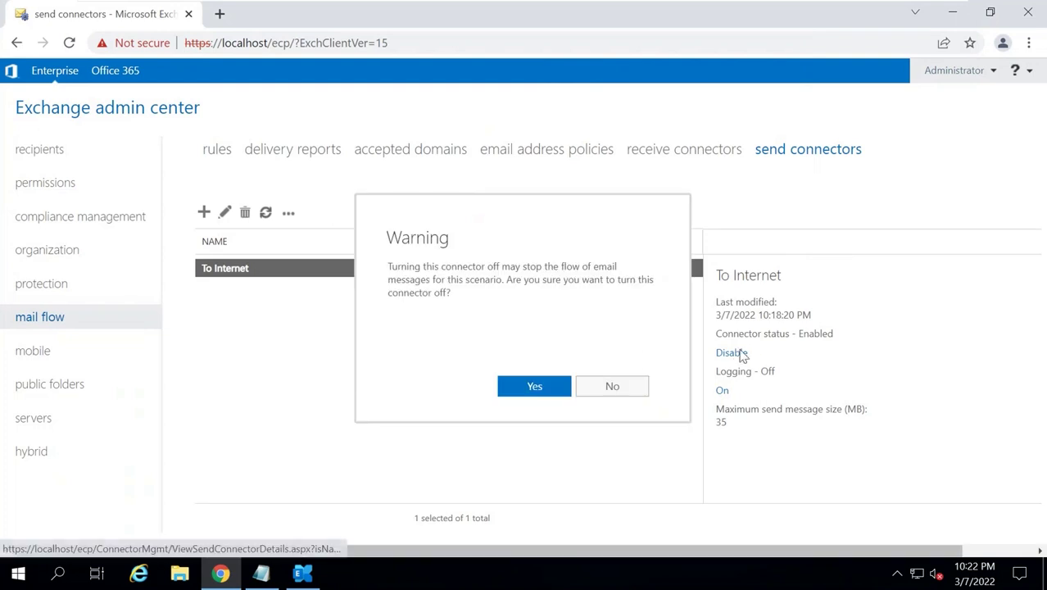
click(534, 386)
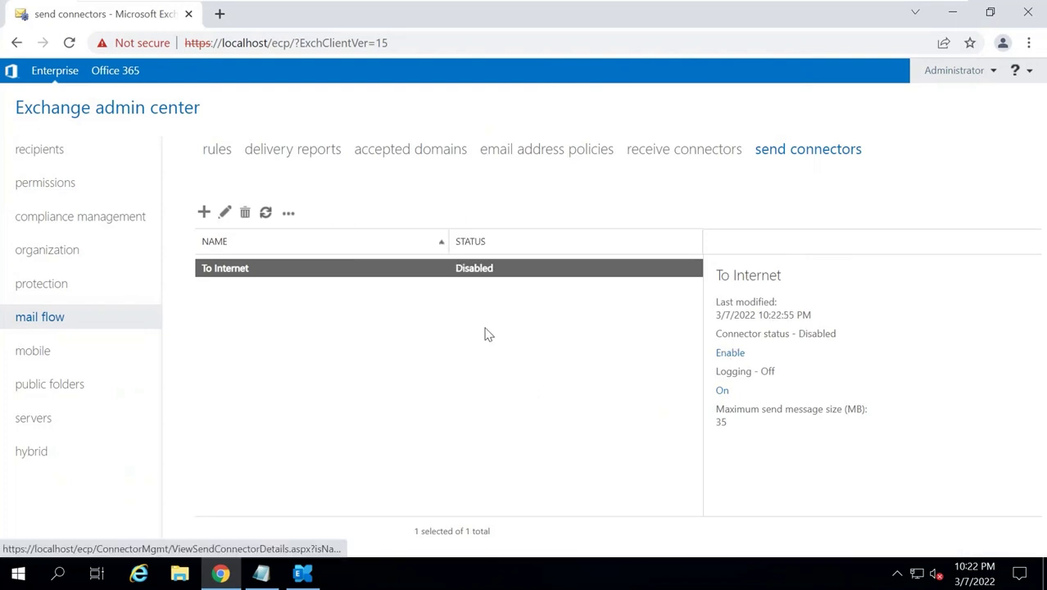
click(305, 573)
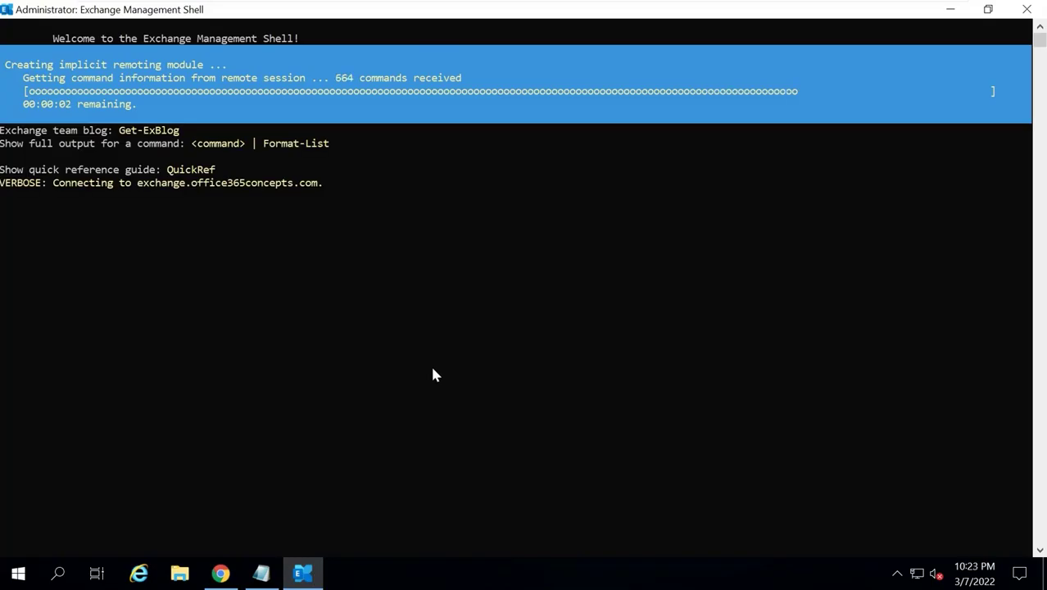
click(262, 572)
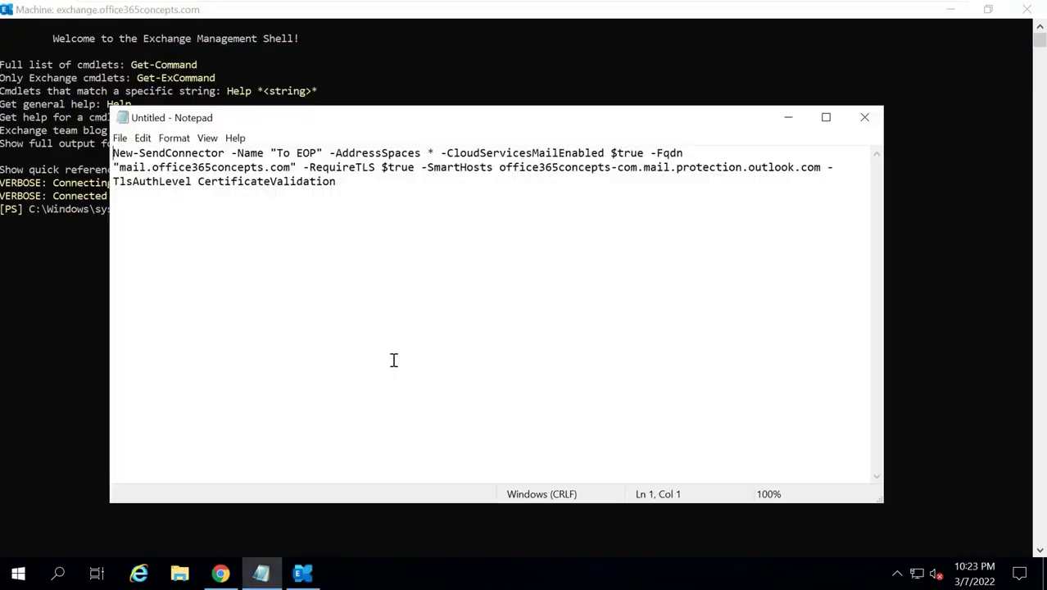
drag(118, 154, 303, 154)
click(311, 154)
drag(435, 154, 336, 153)
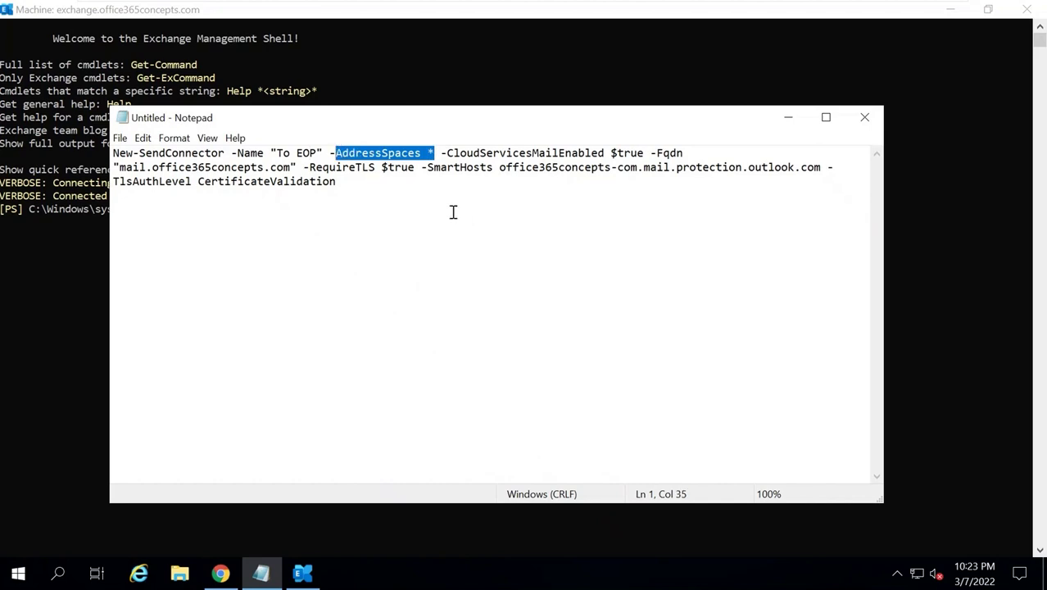
drag(120, 167, 821, 168)
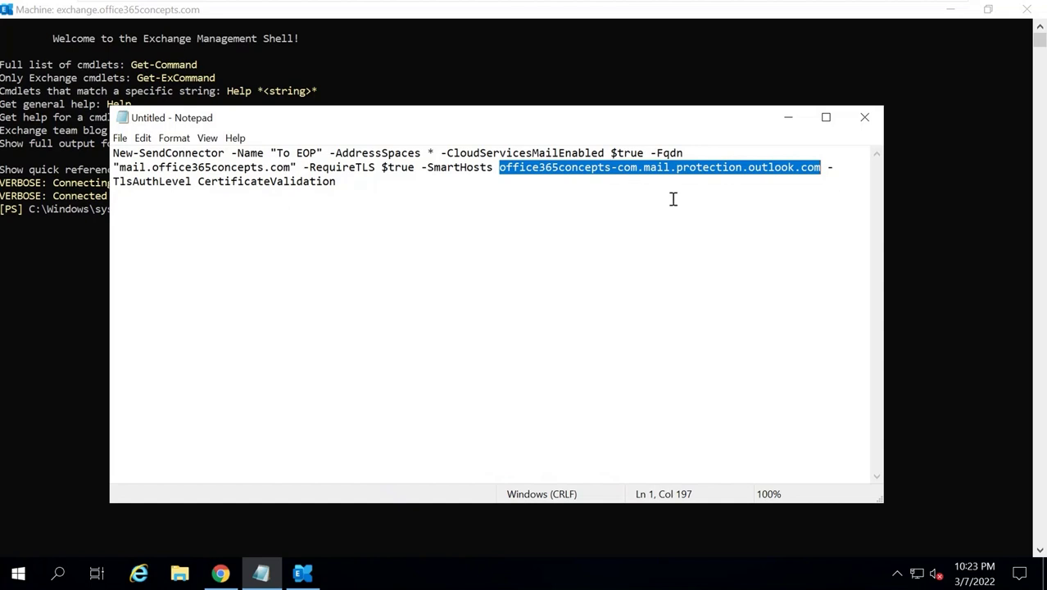
mouse_move(865, 7)
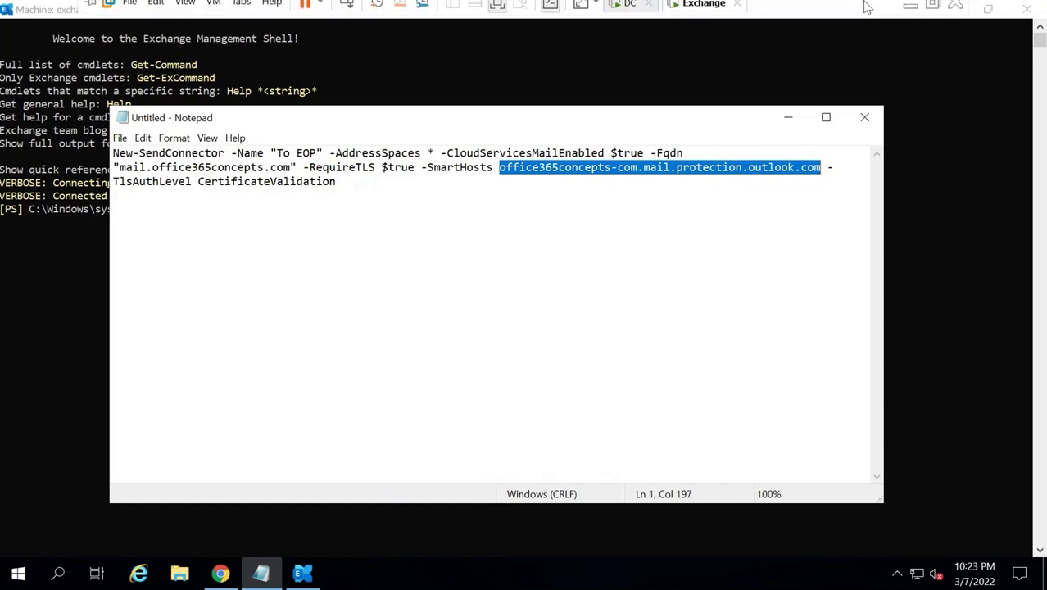
click(910, 14)
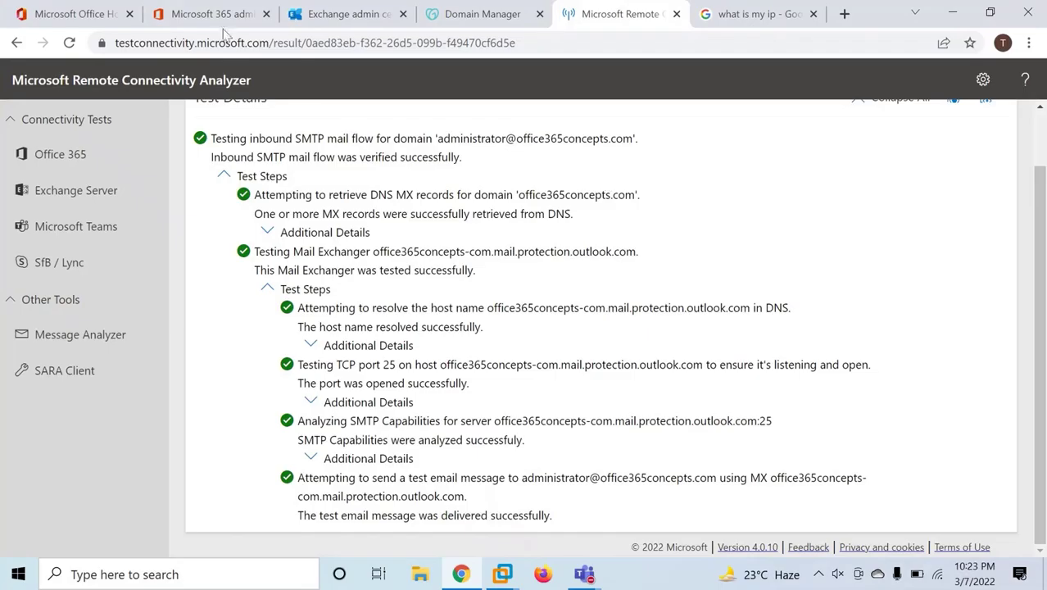
click(220, 14)
click(365, 273)
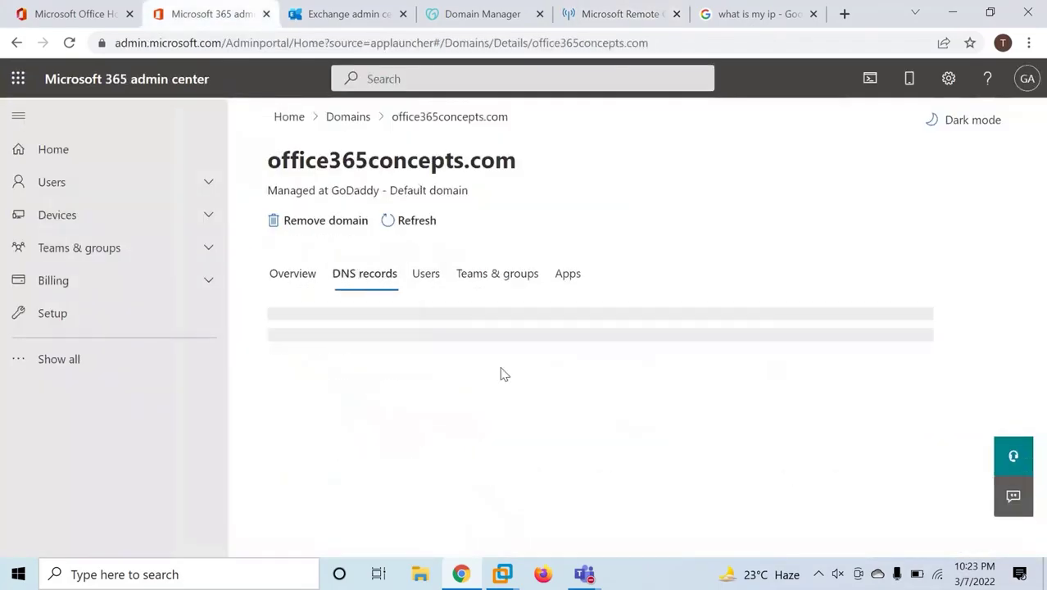
scroll(605, 368, down, 4)
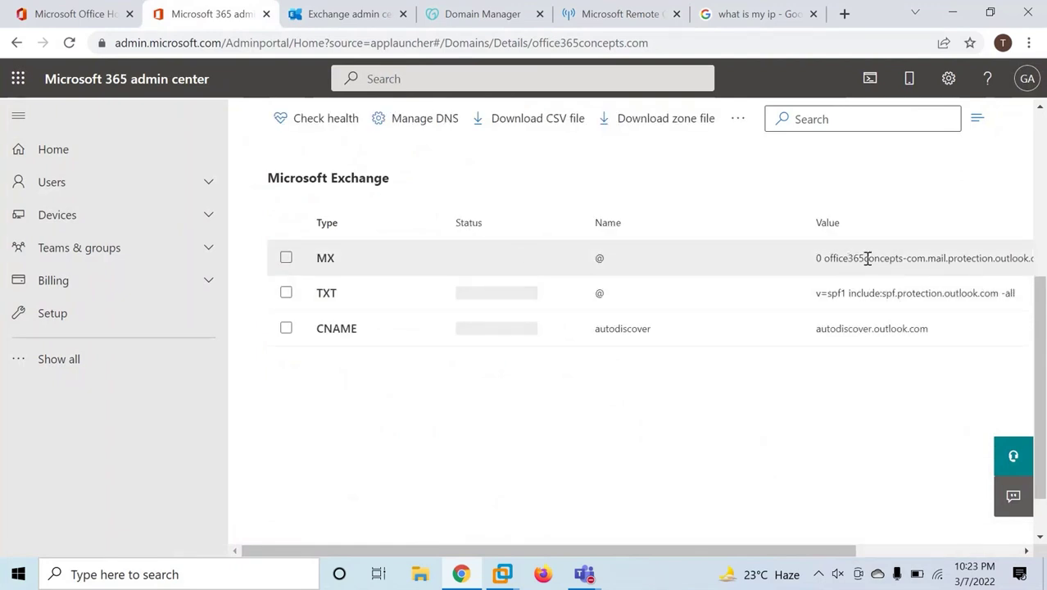
click(867, 258)
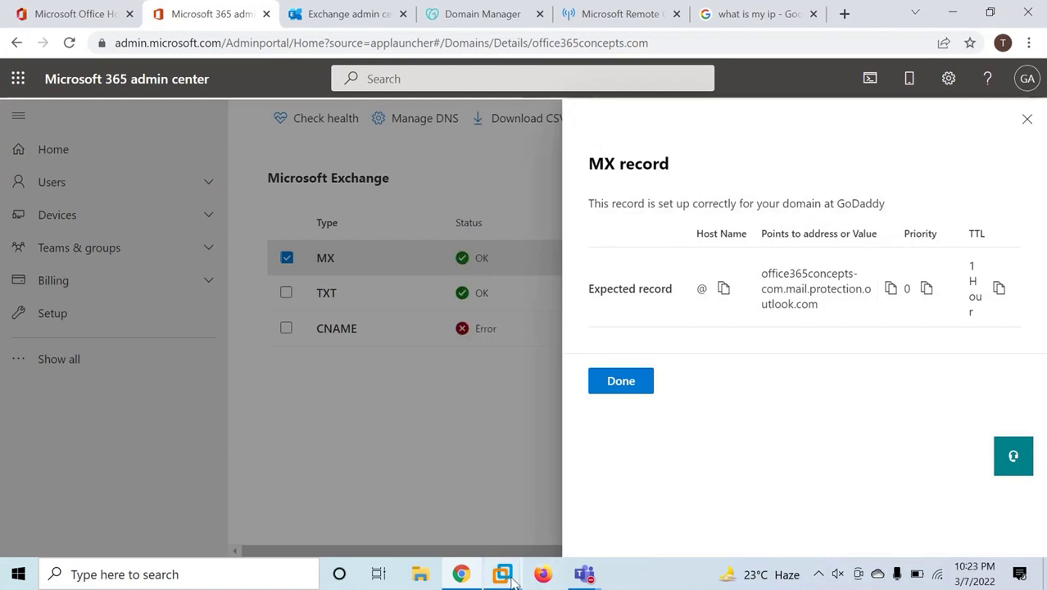
mouse_move(502, 574)
click(575, 480)
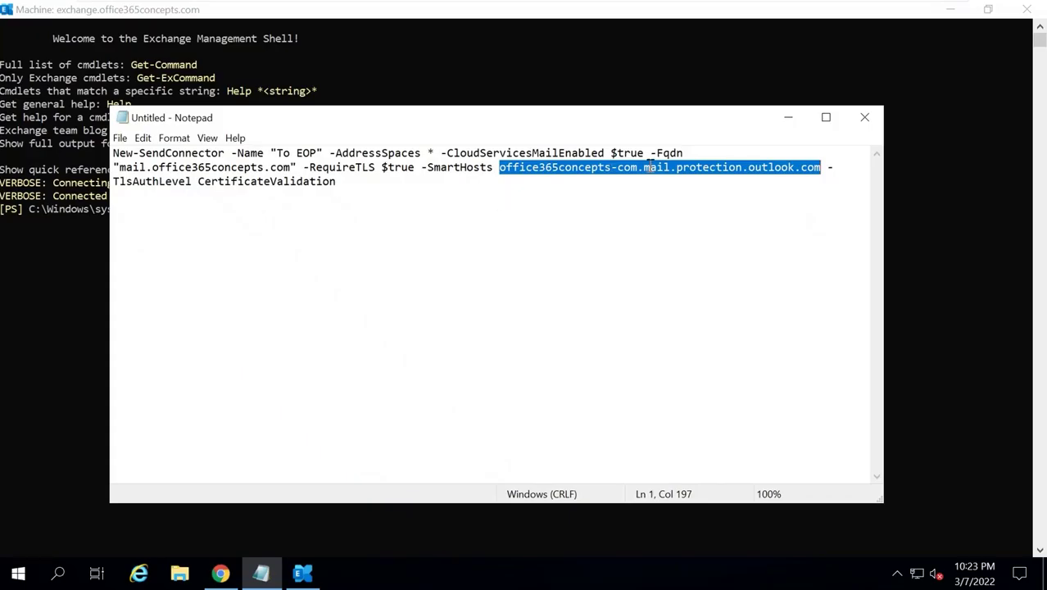
Paste the New-SendConnector command from Notepad into the shell, run it, and check the new To EOP connector.
drag(352, 181, 37, 125)
key(super+c)
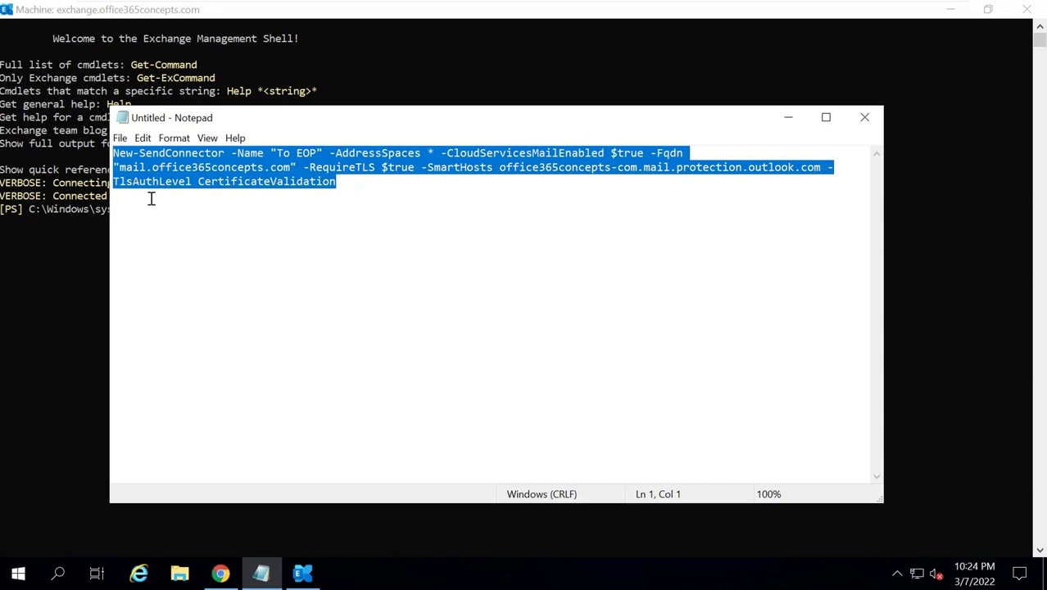
click(56, 240)
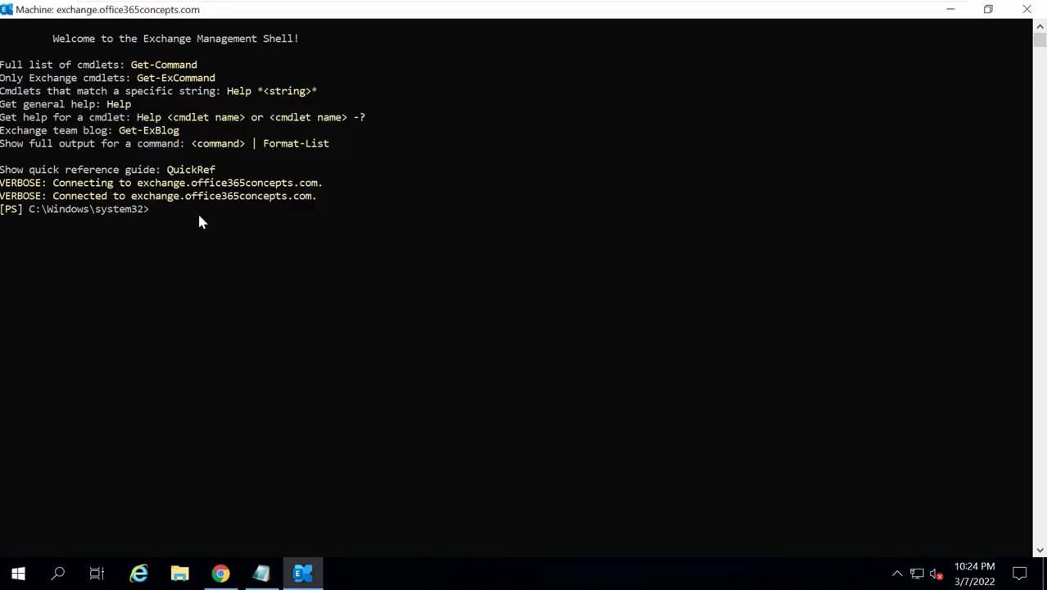
right_click(199, 217)
key(Return)
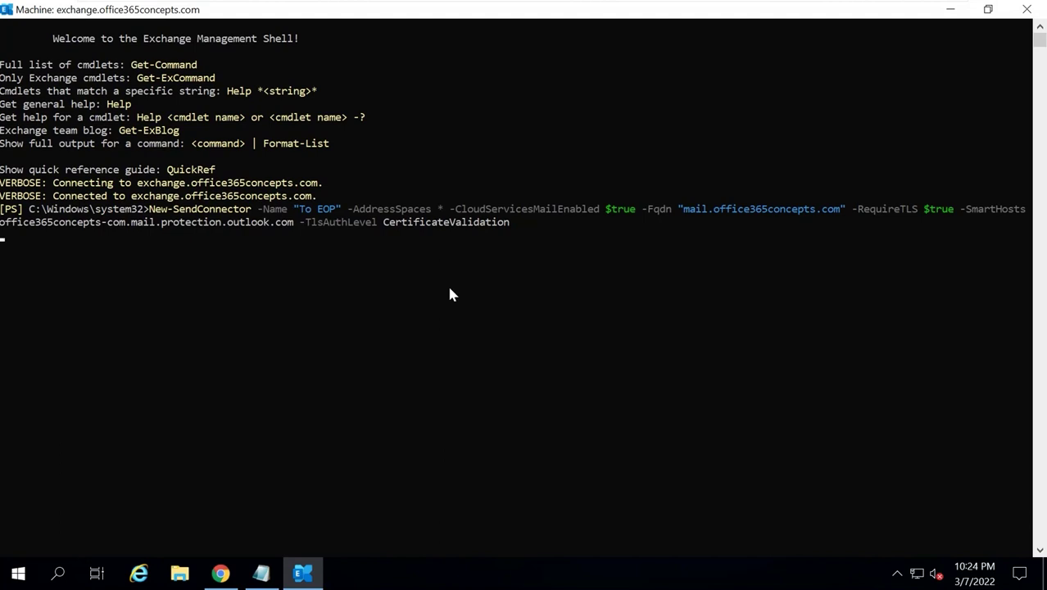
click(160, 321)
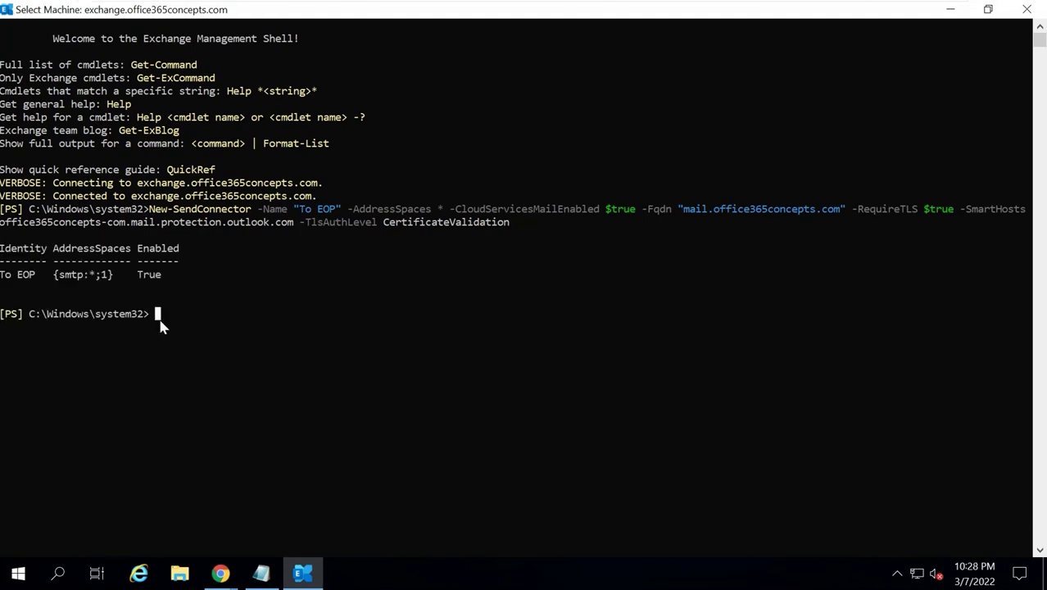
drag(2, 276, 44, 285)
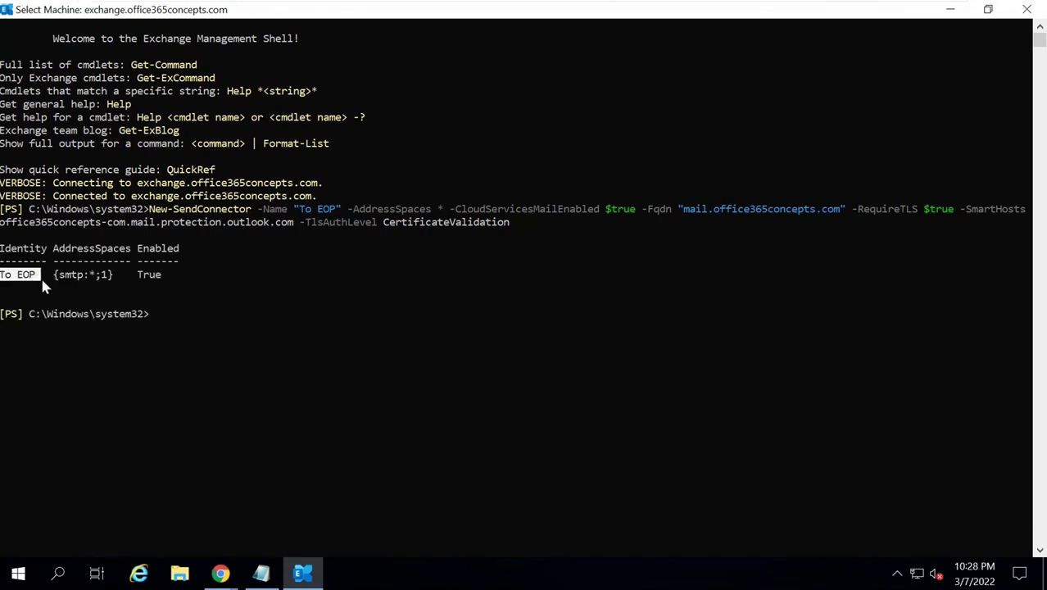
click(141, 313)
Send a Gmail message with subject 'test email' to the on-premises test user's address.
click(912, 14)
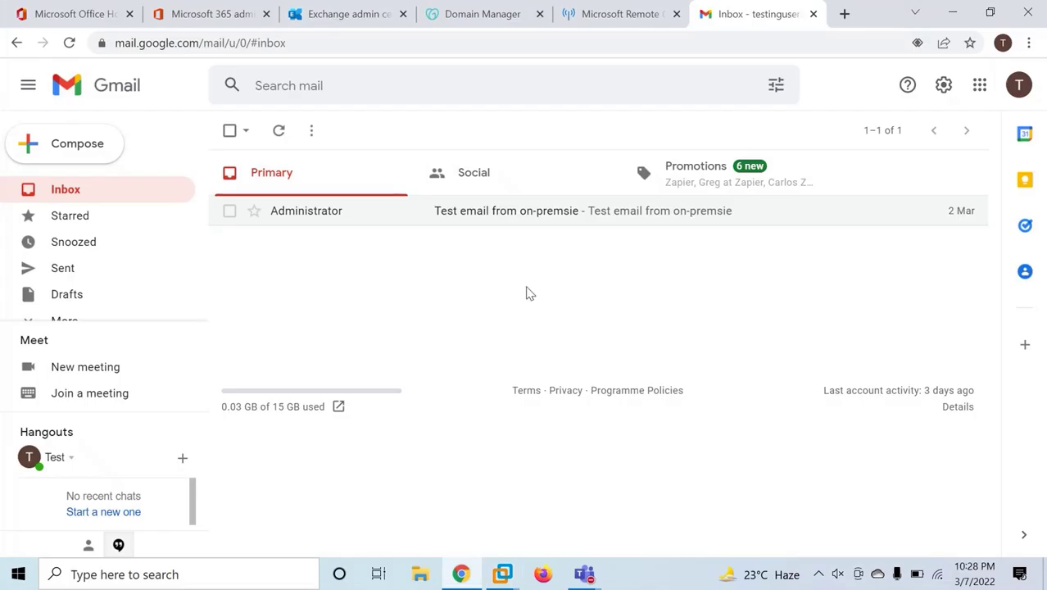
click(85, 154)
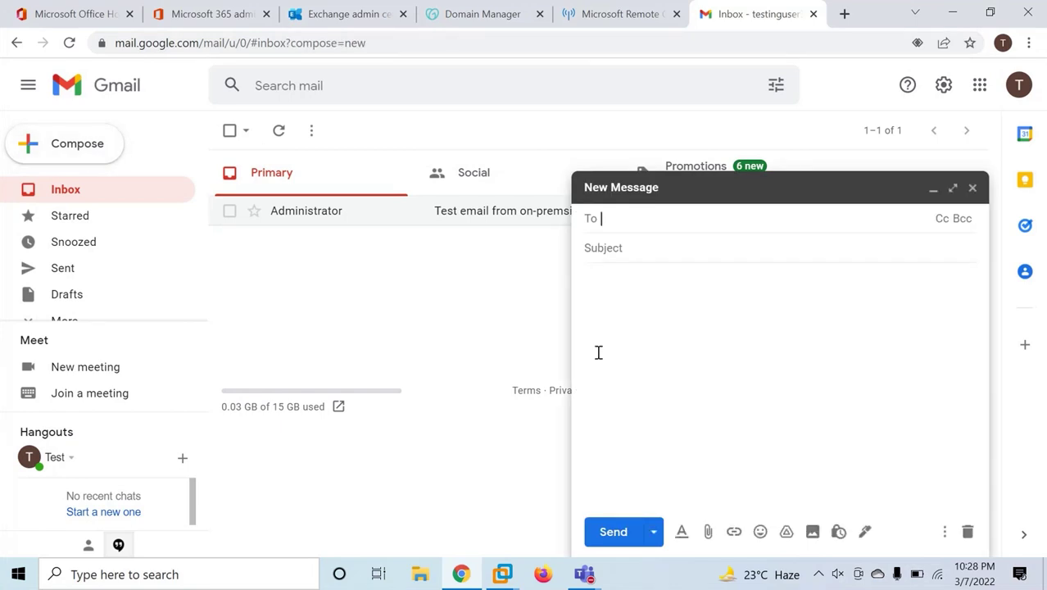
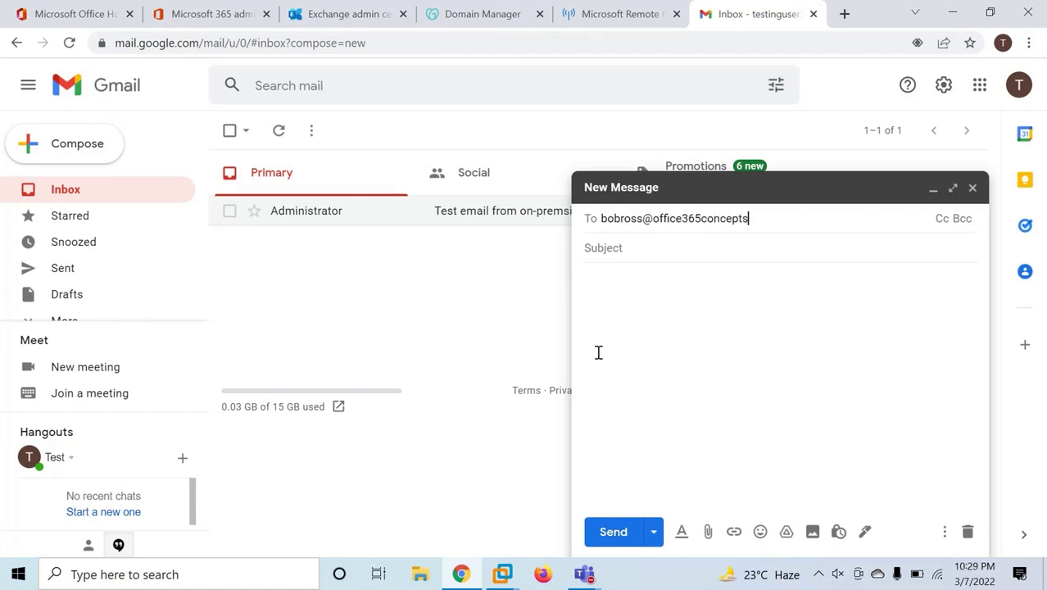
key(Return)
key(Tab)
text(tes)
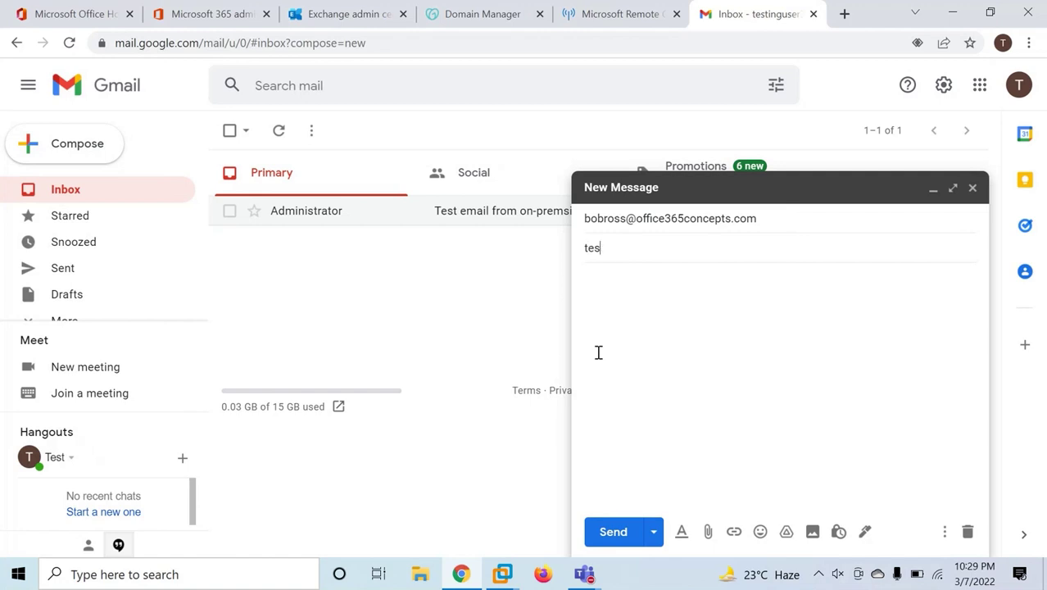
text(t email)
key(Tab)
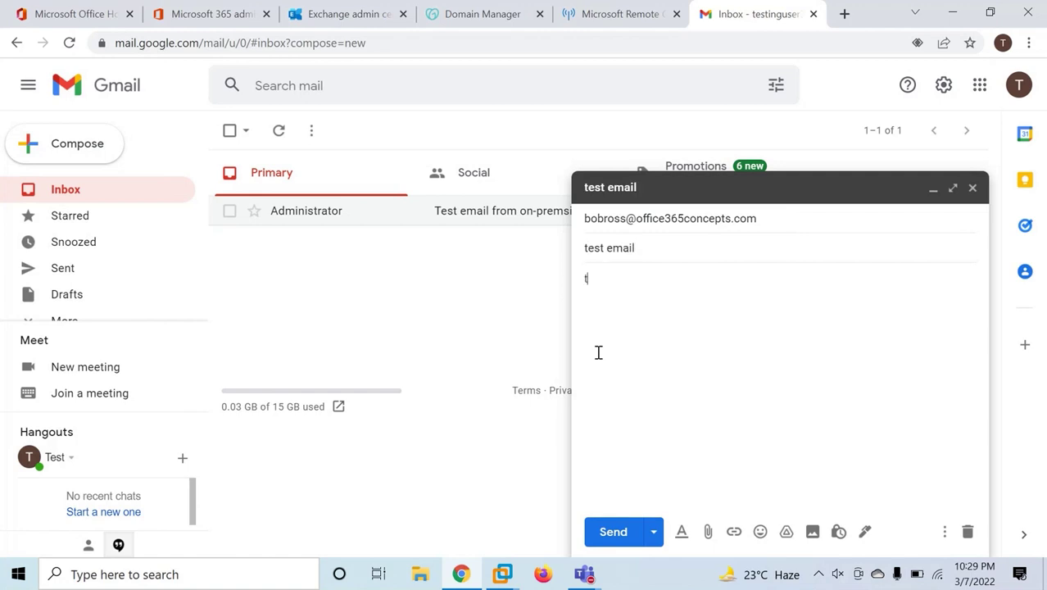
click(606, 536)
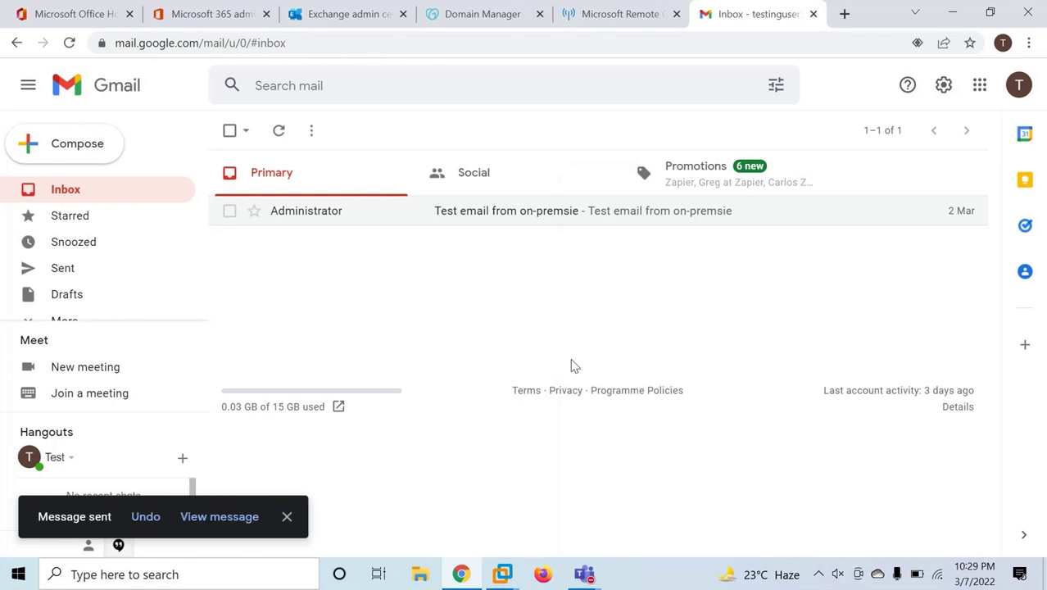
Open the received test email in the Outlook Web App inbox.
click(577, 479)
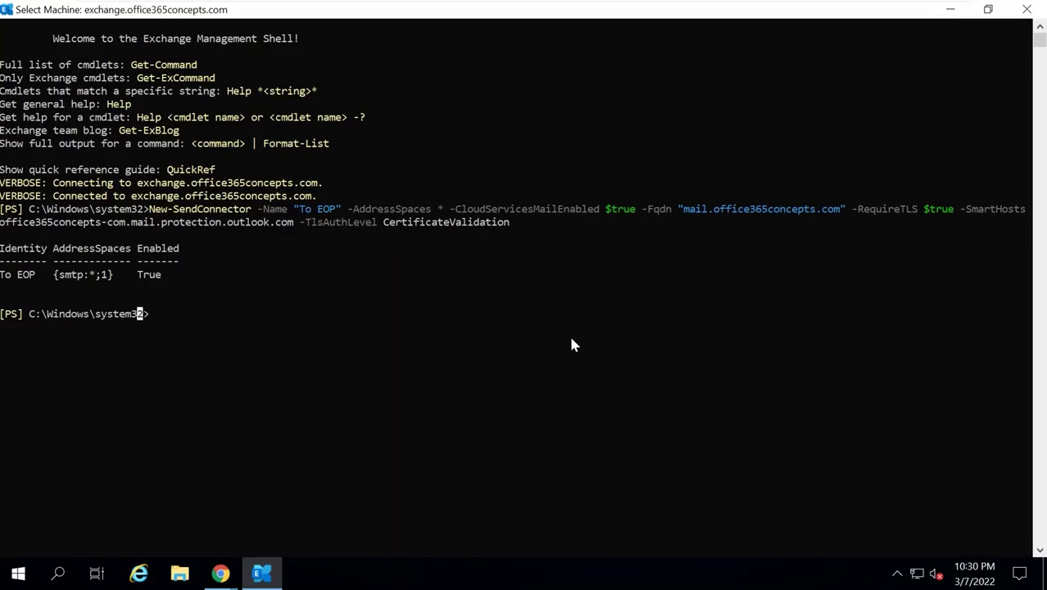
click(950, 9)
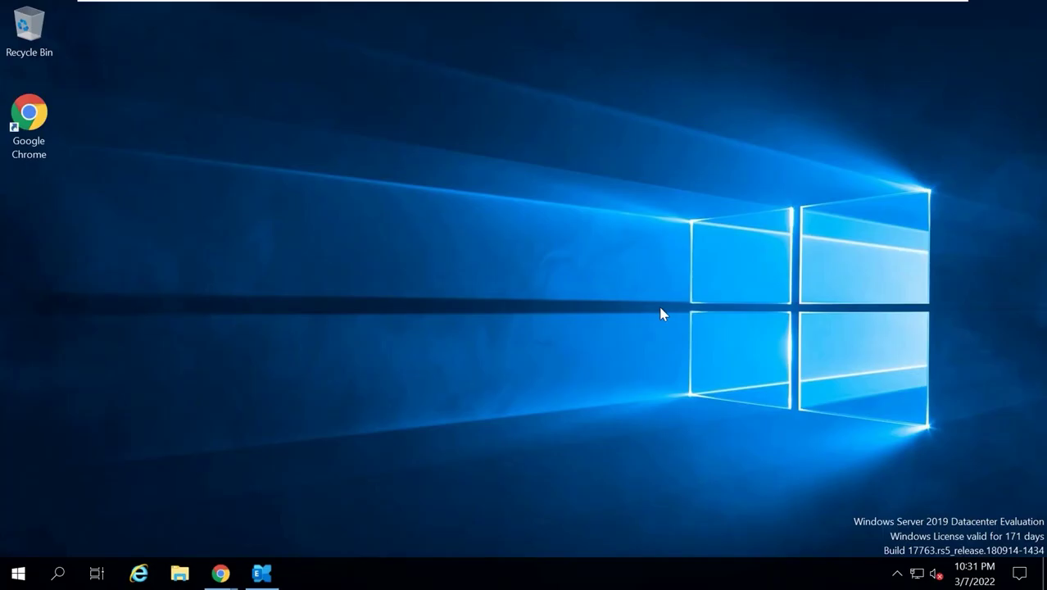
click(325, 508)
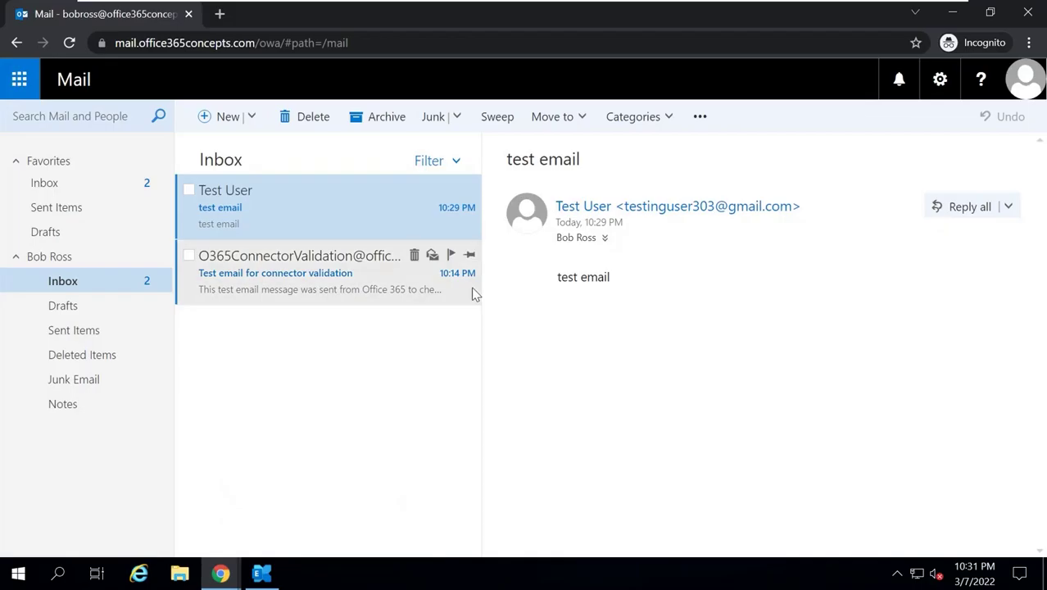
click(313, 288)
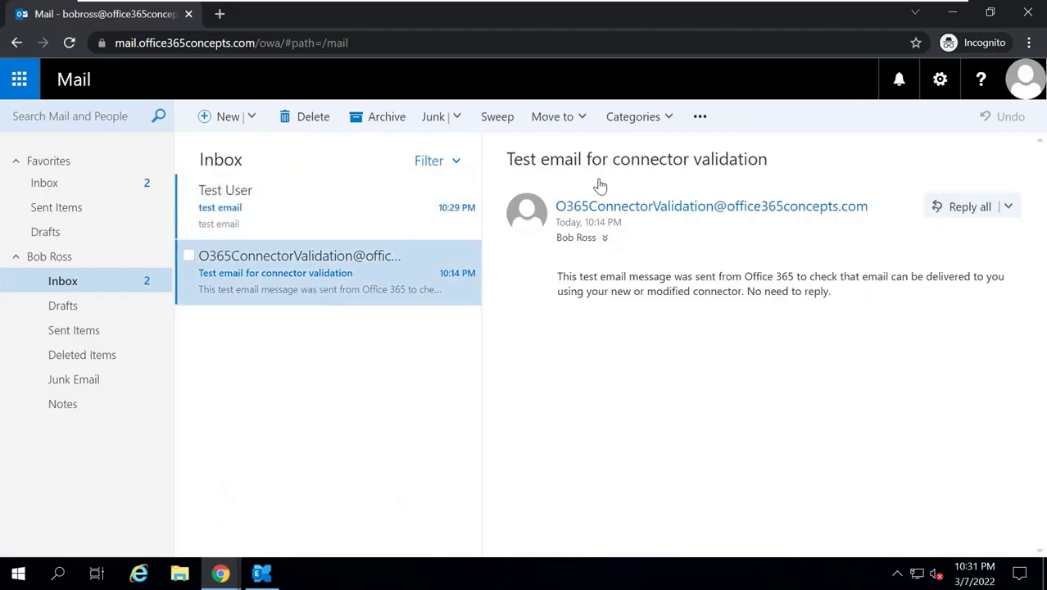
drag(611, 159, 775, 164)
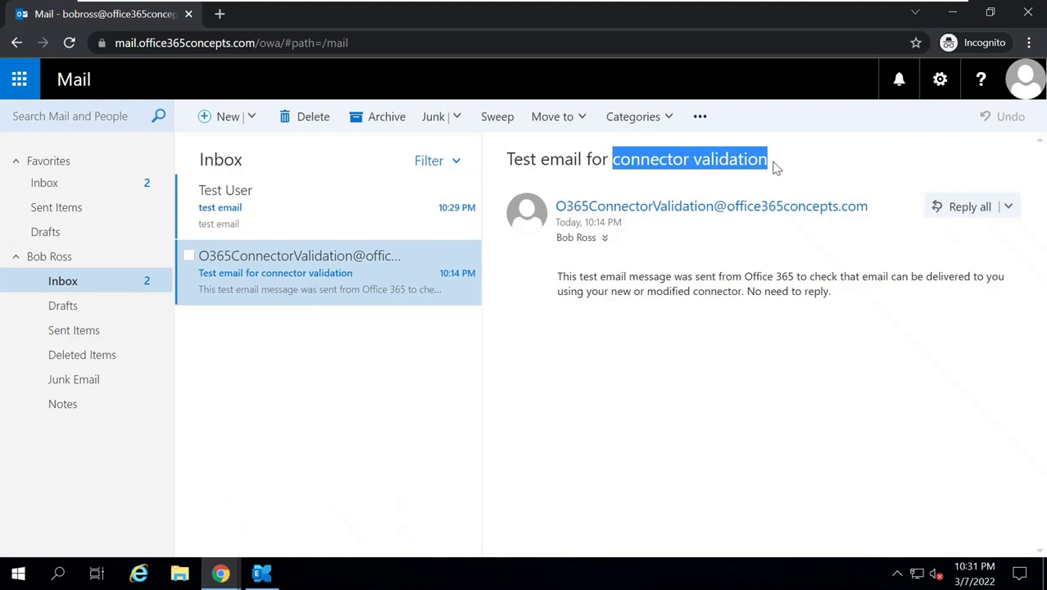
click(324, 196)
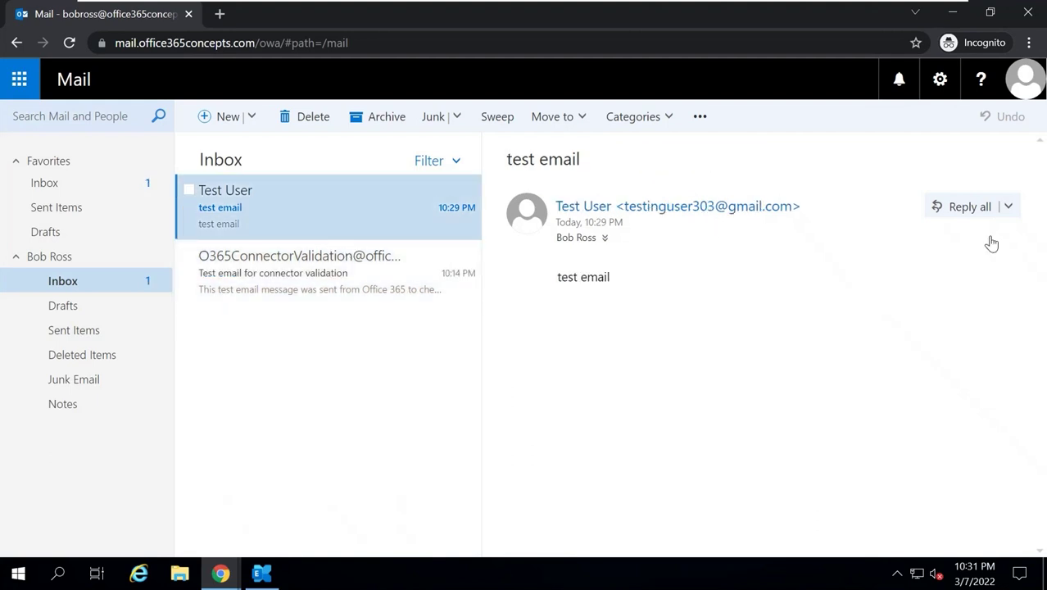
Copy the test email's full message headers and return to the host Exchange admin center.
click(1007, 207)
click(903, 398)
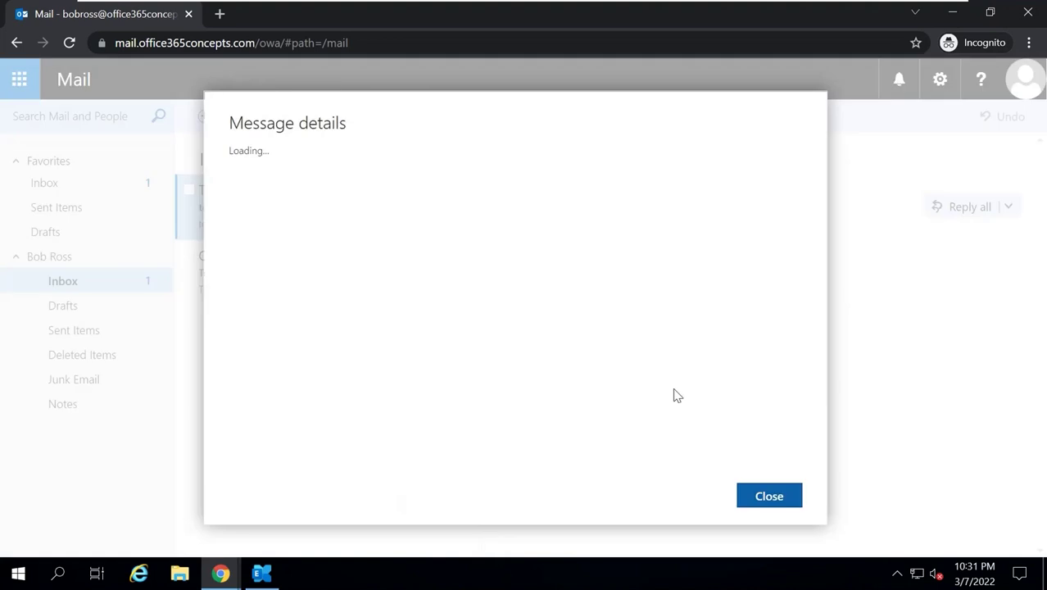
key(ctrl+a)
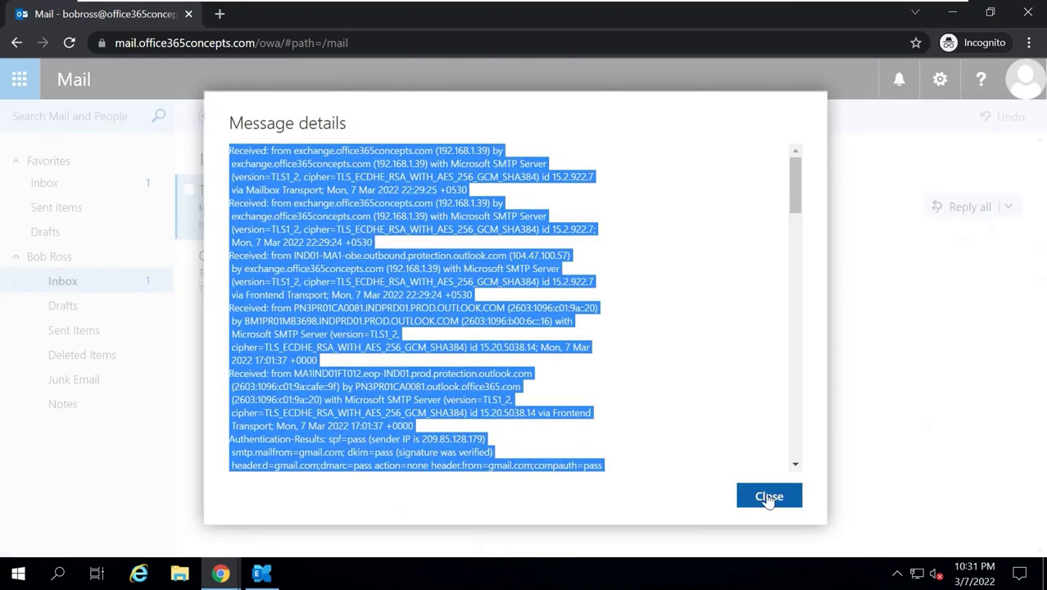
click(768, 495)
mouse_move(948, 6)
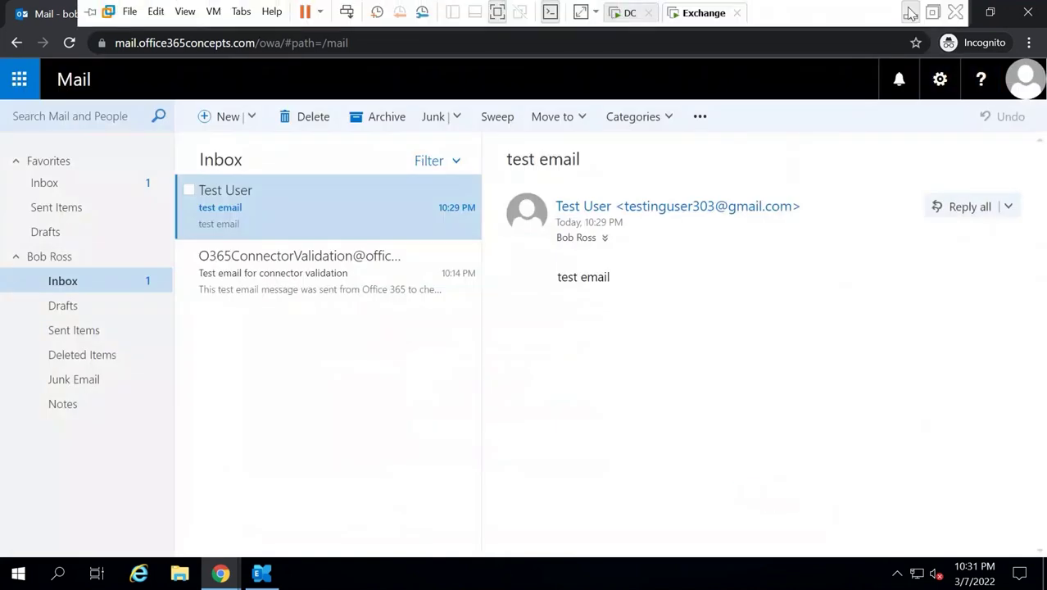
click(913, 11)
click(344, 16)
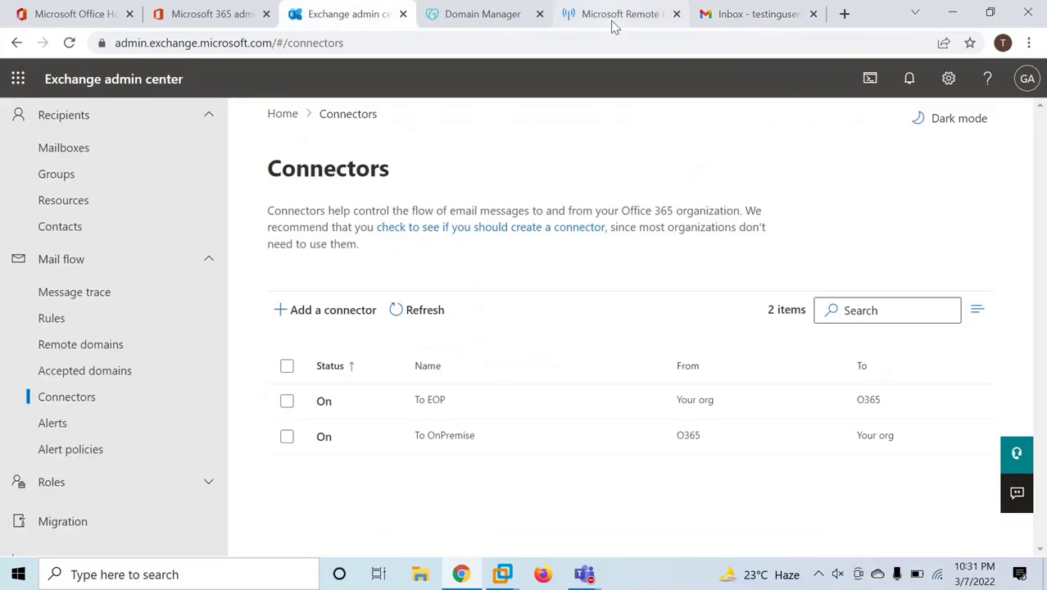
Paste the test email's headers into Message Header Analyzer and analyze them.
click(613, 16)
click(139, 334)
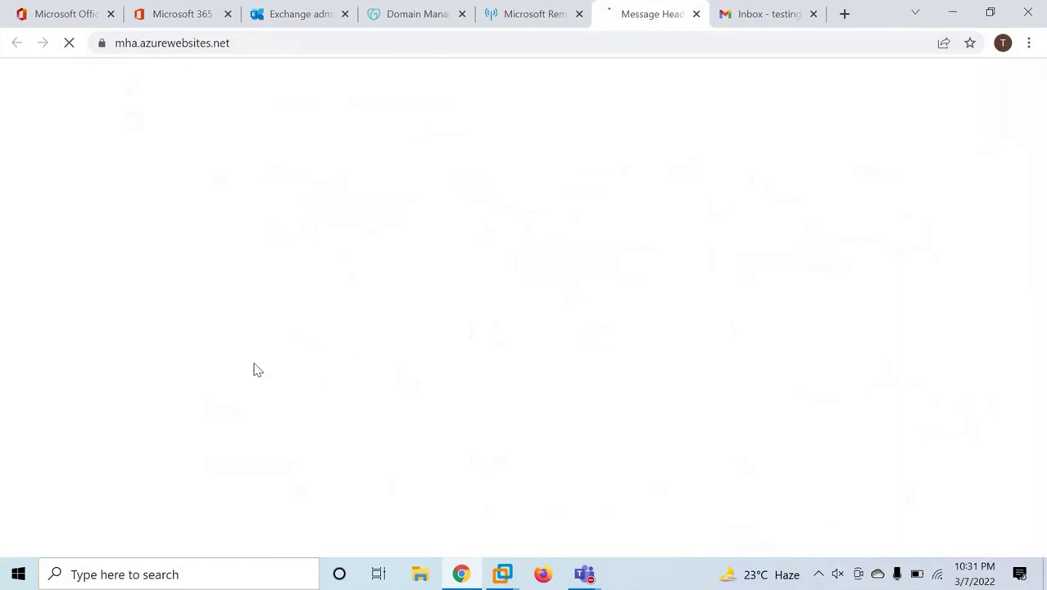
click(182, 278)
key(ctrl+v)
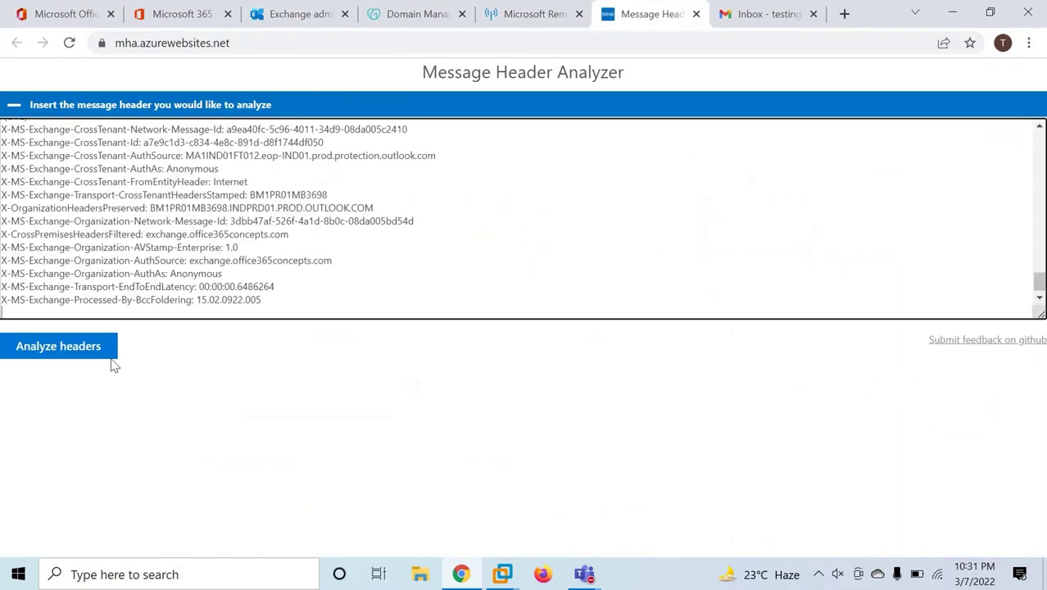
click(111, 354)
Trace the first hops from mail-yw1-f179.google.com to mail.protection.outlook.com over TLS.
scroll(434, 446, down, 2)
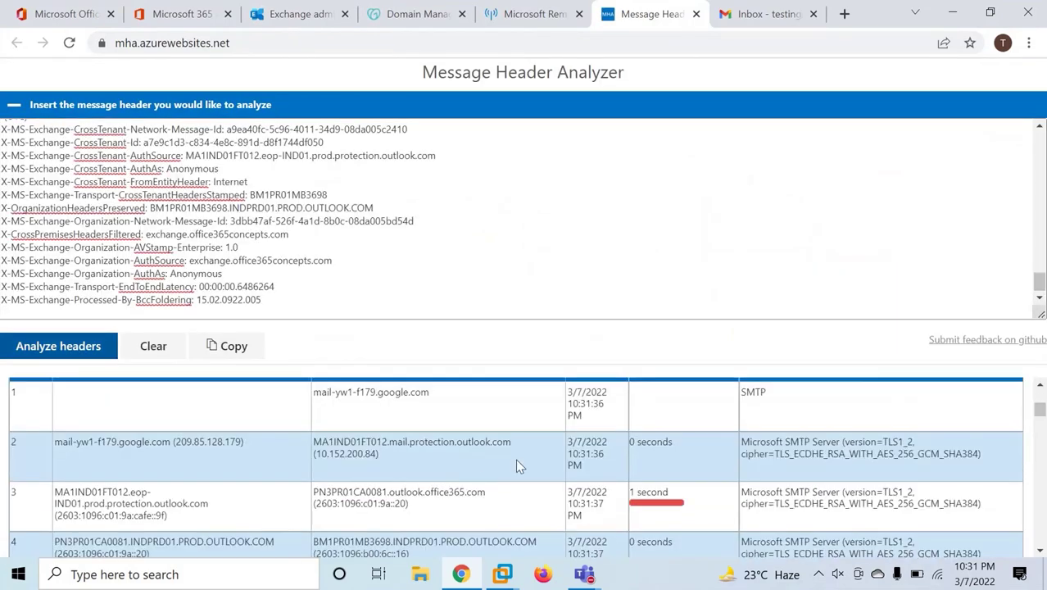
drag(447, 393, 313, 391)
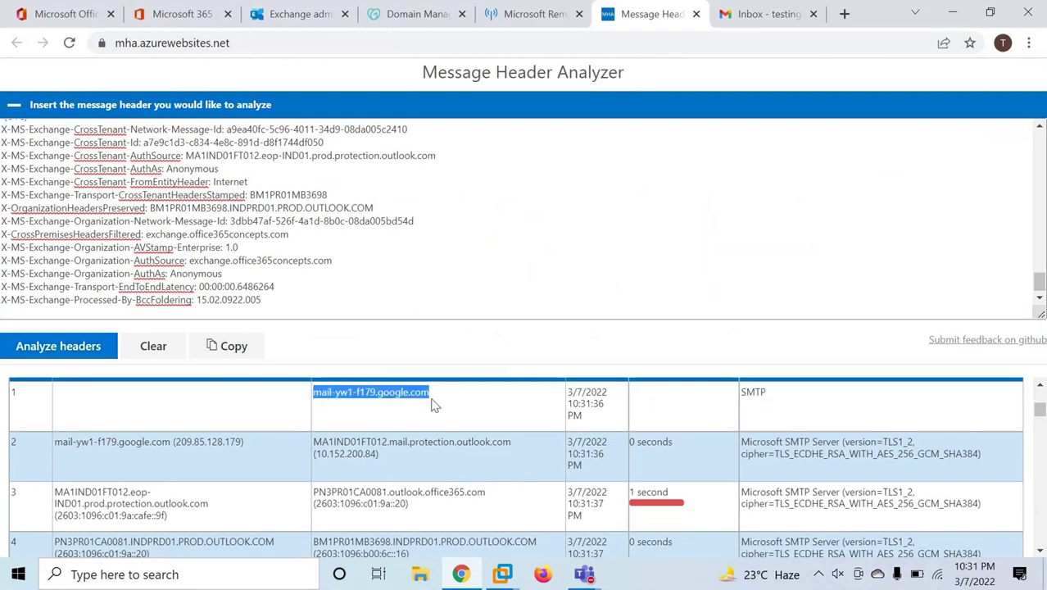
scroll(434, 404, down, 1)
scroll(434, 430, up, 1)
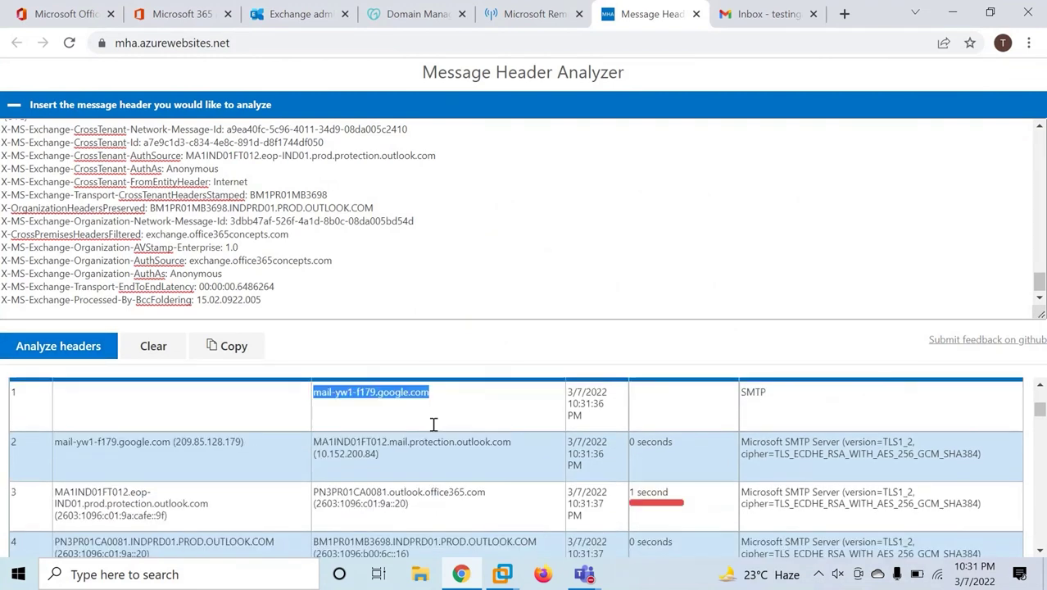
drag(336, 443, 525, 444)
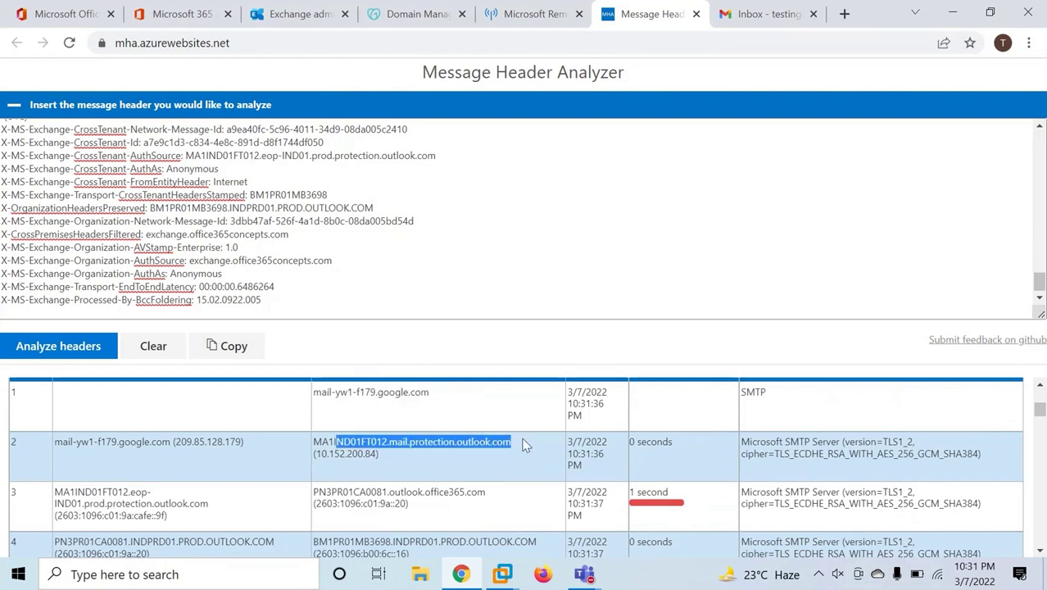
click(405, 446)
drag(397, 443, 524, 454)
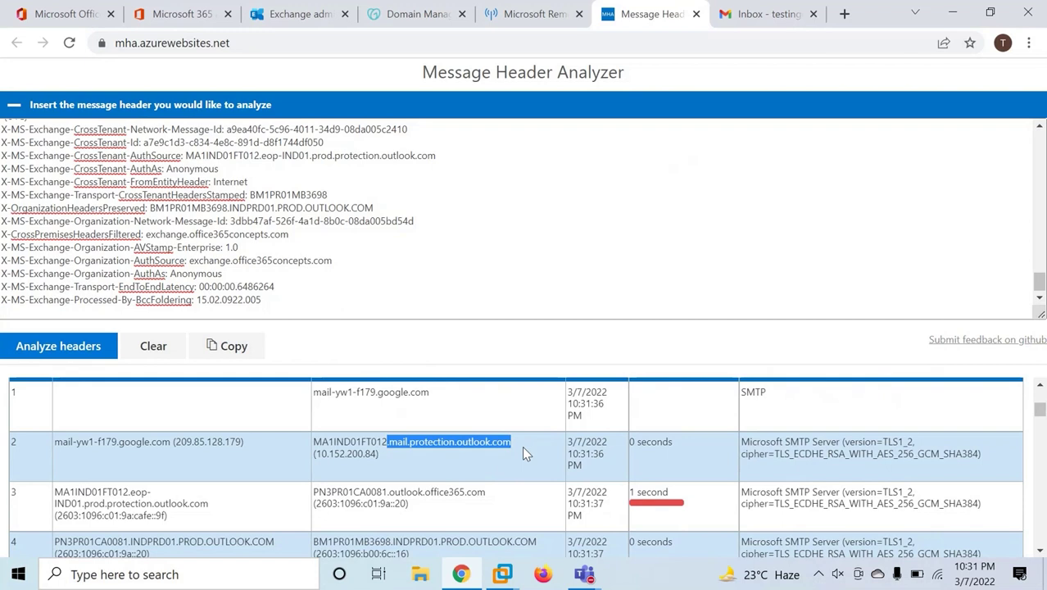
click(521, 445)
drag(884, 442, 910, 442)
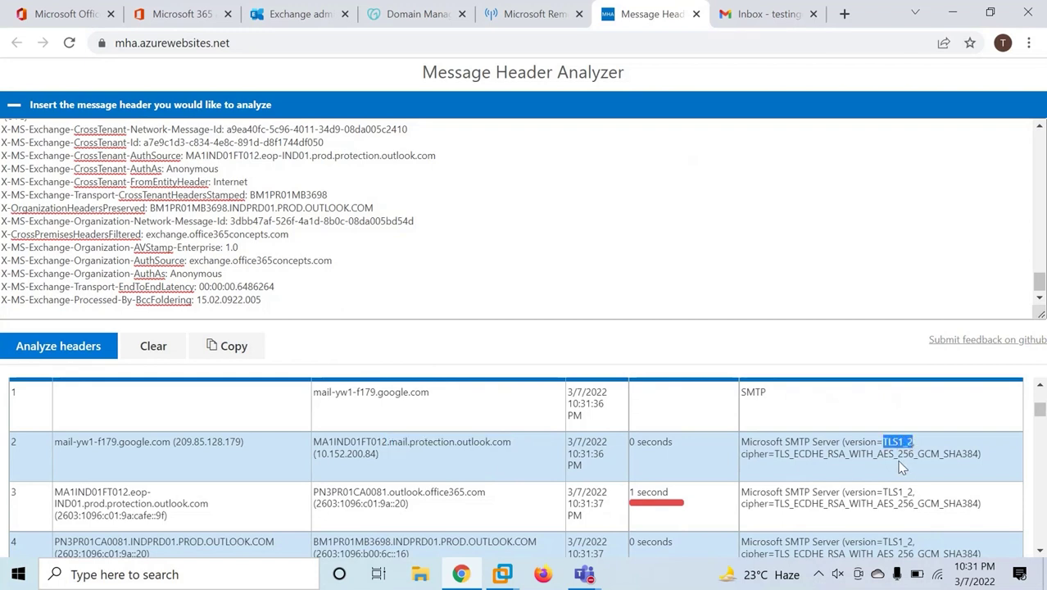
Follow the remaining hops to final delivery at exchange.office365concepts.com.
scroll(696, 450, down, 1)
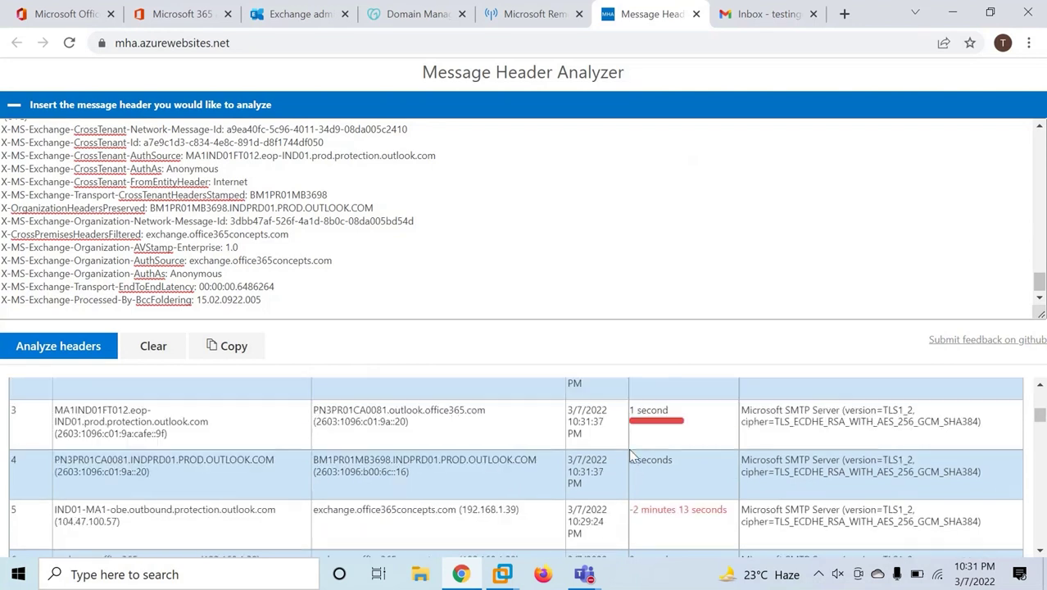
drag(70, 411, 465, 430)
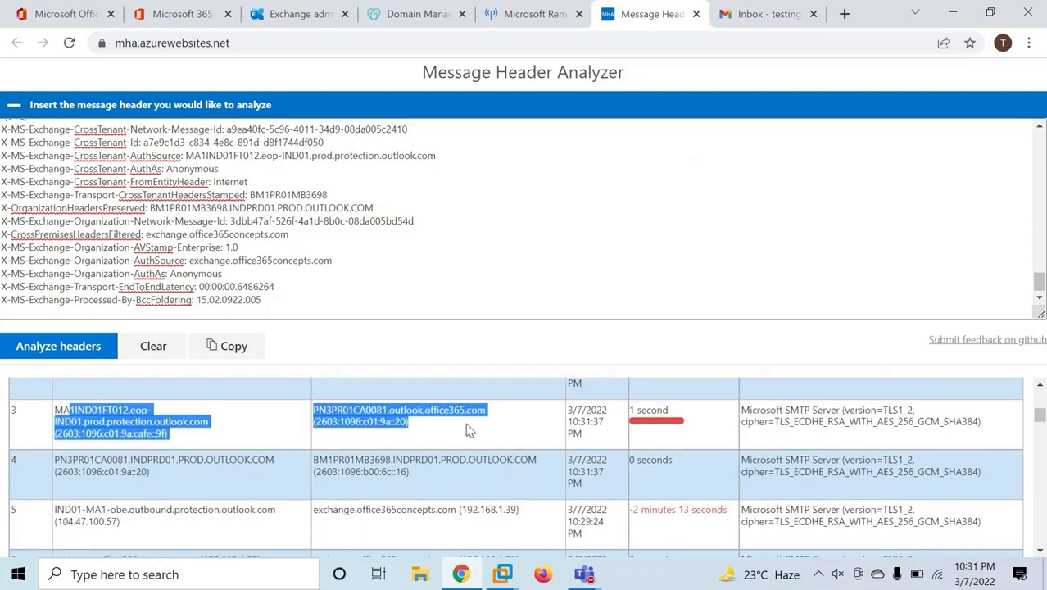
click(487, 430)
scroll(193, 469, down, 1)
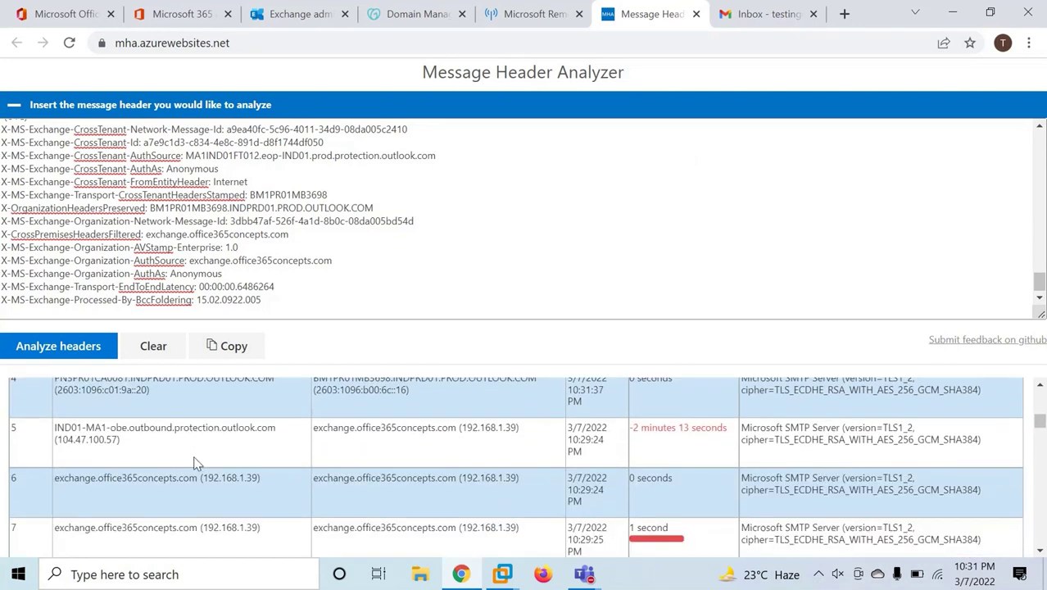
drag(318, 428, 531, 432)
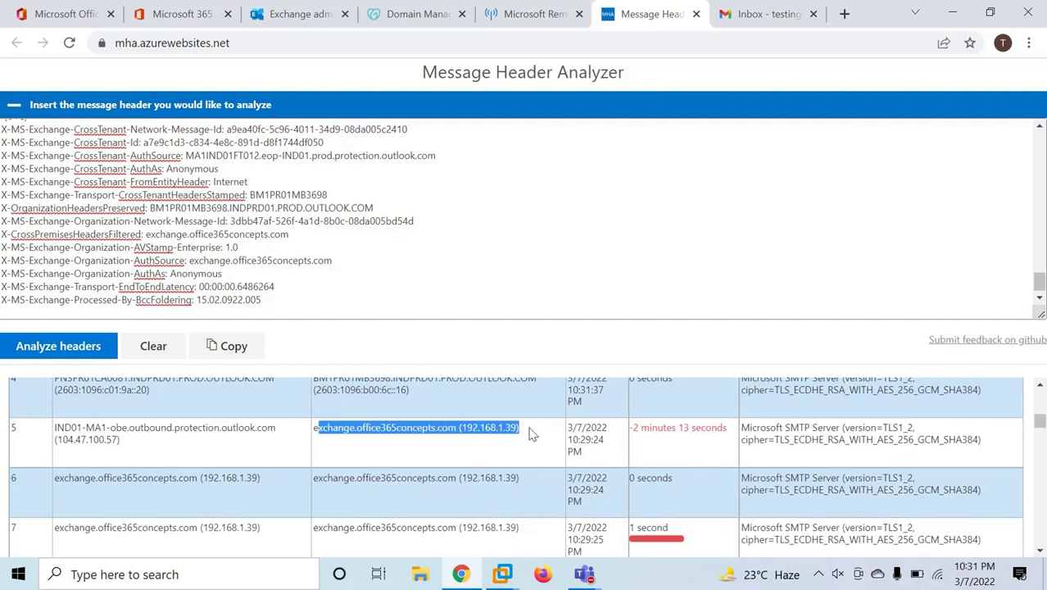
click(531, 432)
drag(314, 426, 458, 432)
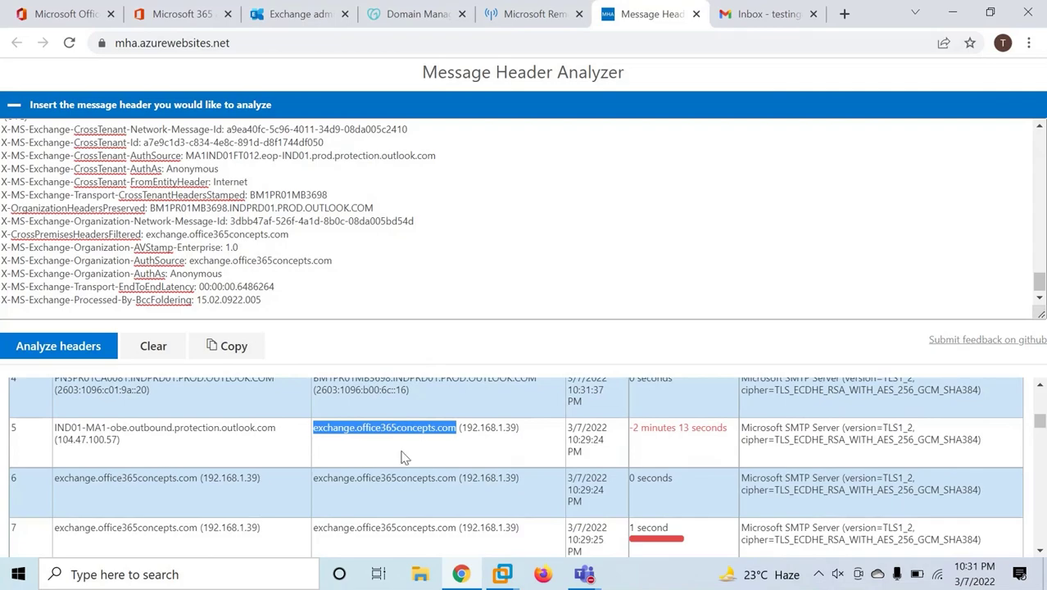
Run get-exchangeserver | fl *fqdn* in the Exchange shell to read the server FQDN.
click(506, 572)
click(539, 542)
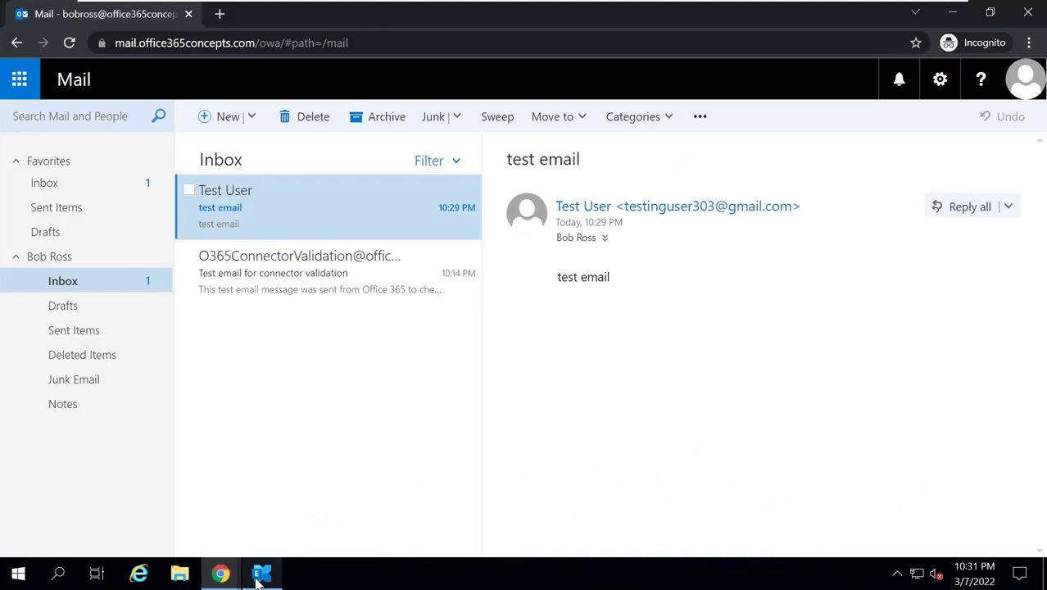
text(get)
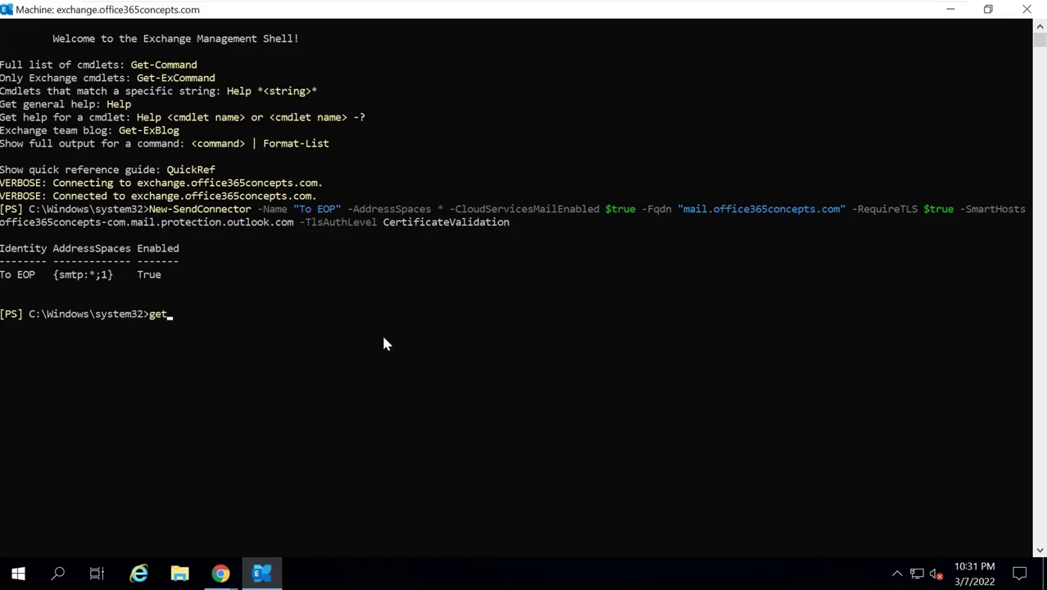
text(-exchangeserver | fl *fqdn*)
key(Return)
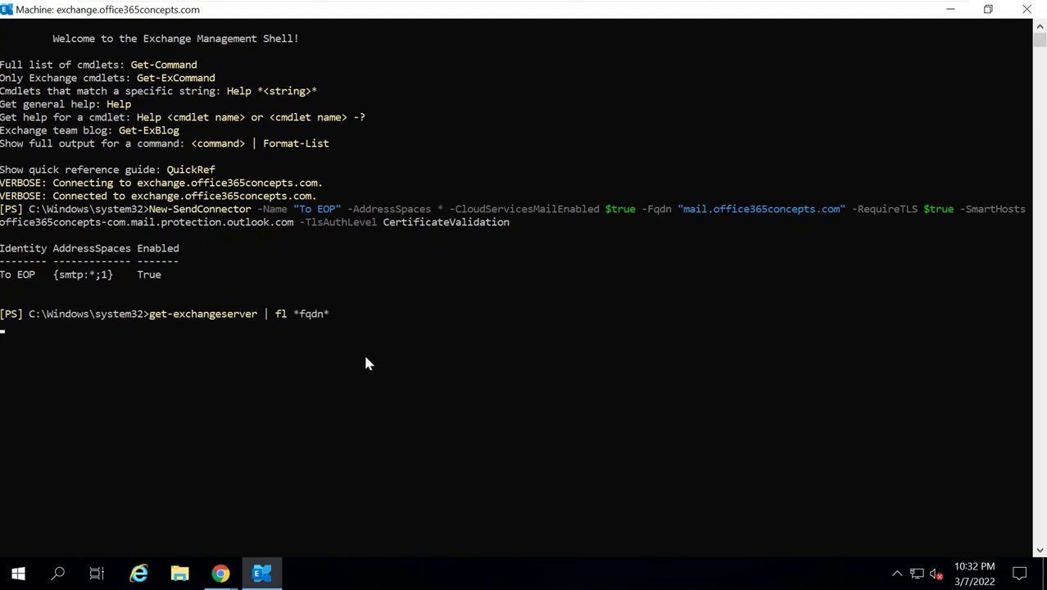
drag(44, 358, 218, 355)
click(218, 355)
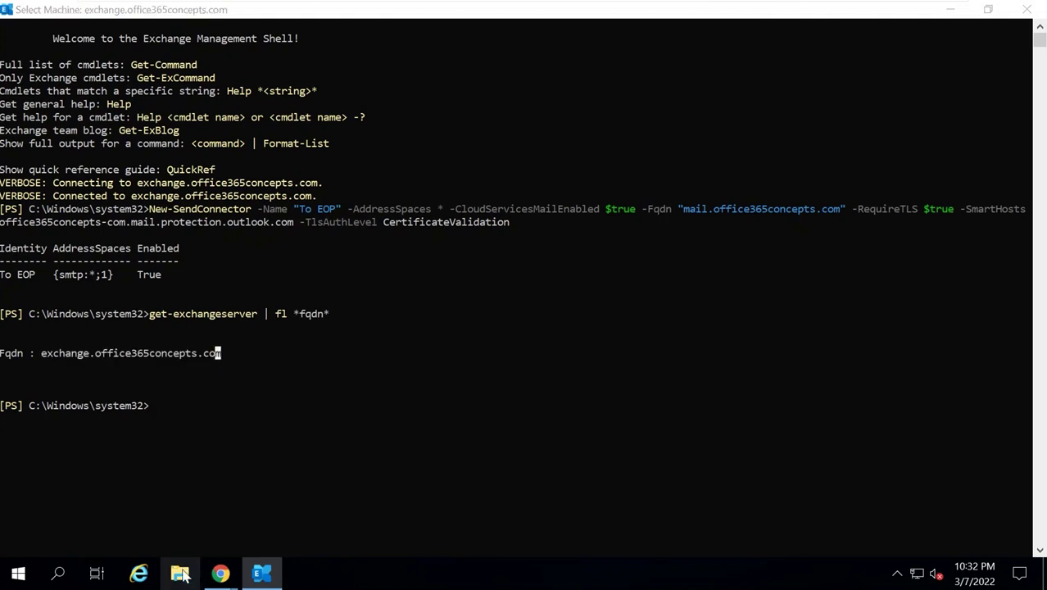
Check the full computer name in This PC's system properties, then return to the header analysis.
key(super+e)
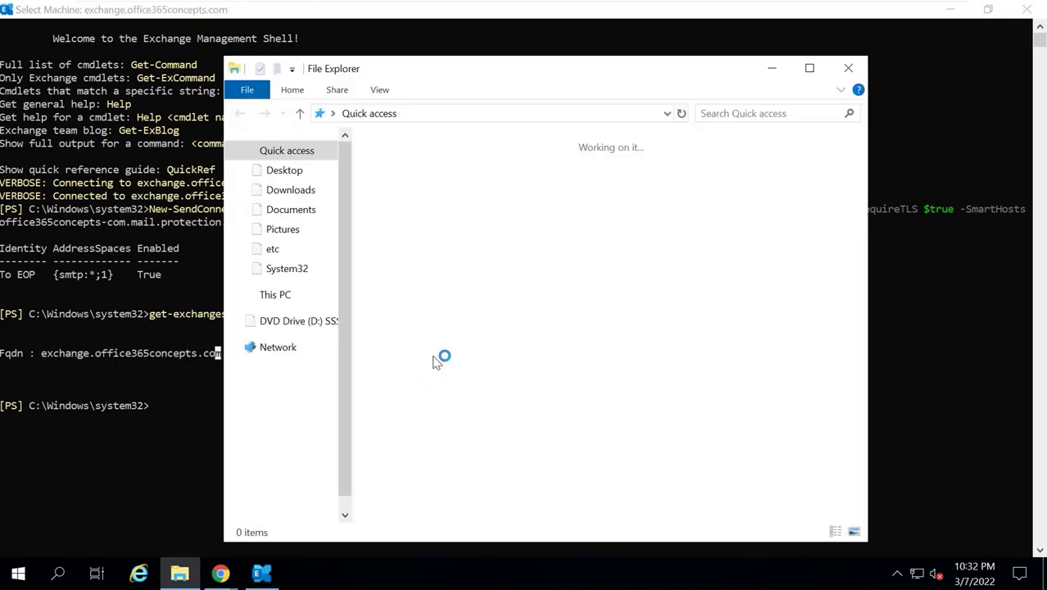
right_click(278, 296)
click(333, 514)
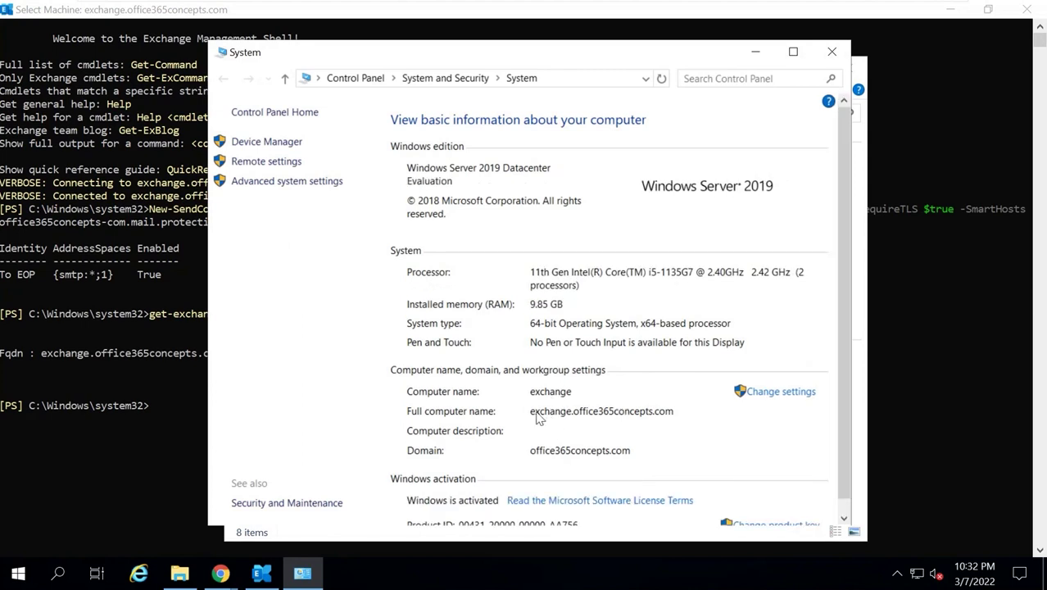
click(831, 51)
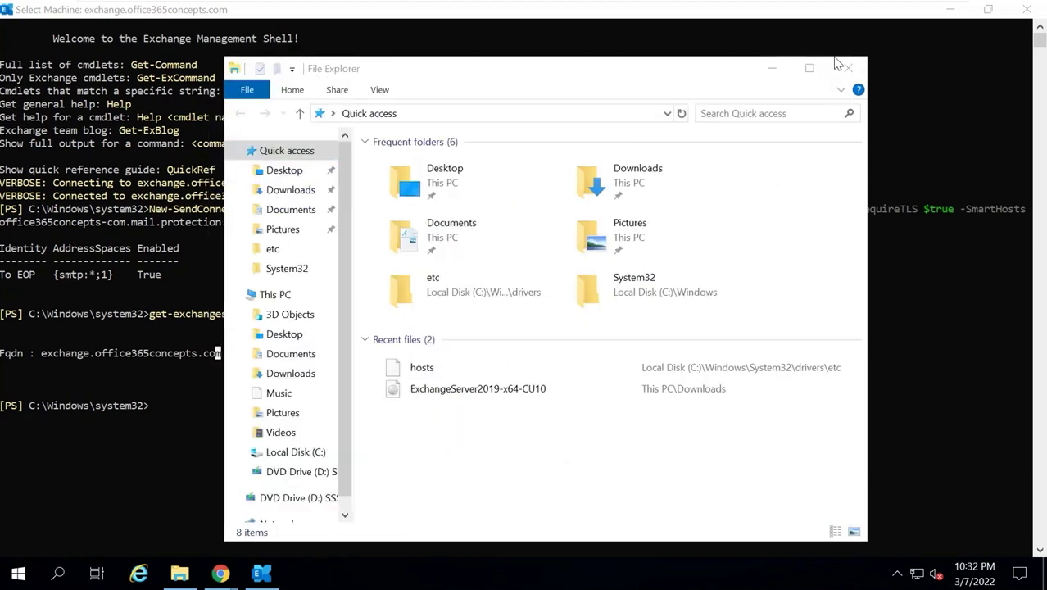
click(847, 68)
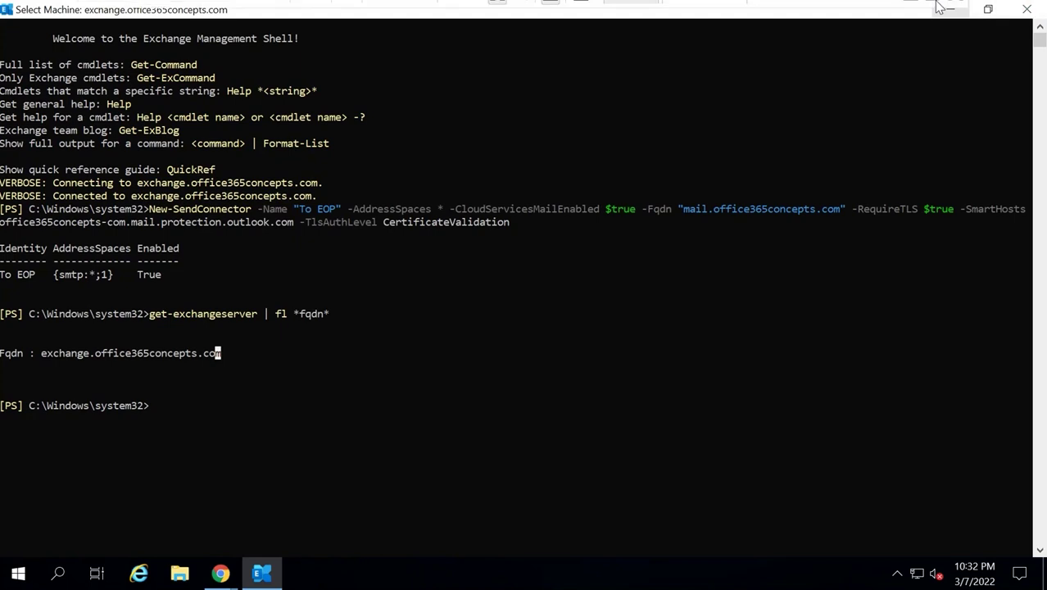
click(910, 19)
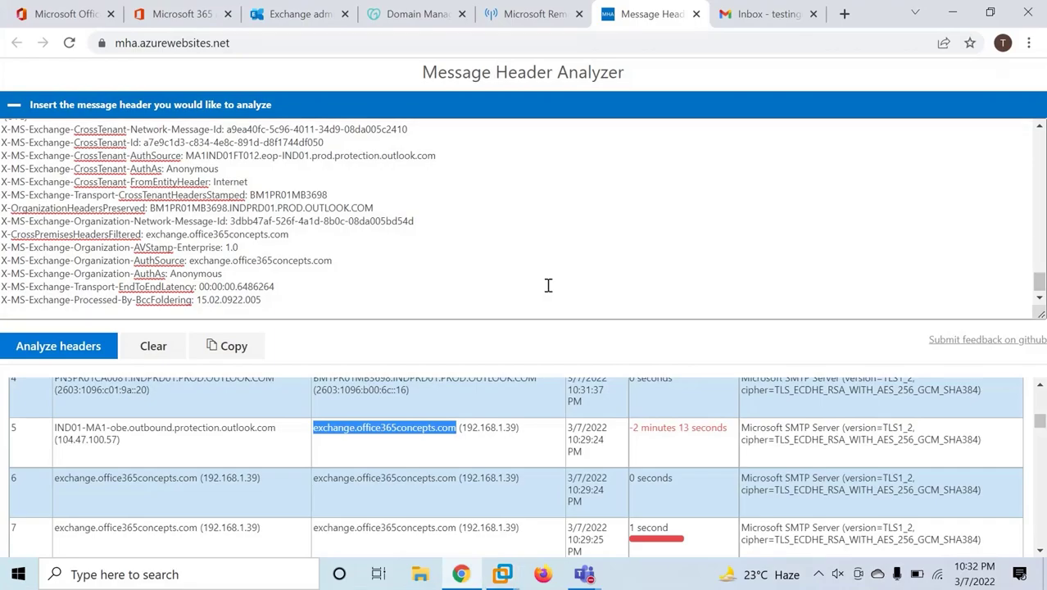
drag(96, 428, 238, 429)
click(254, 436)
drag(315, 428, 462, 426)
click(528, 439)
scroll(471, 451, down, 1)
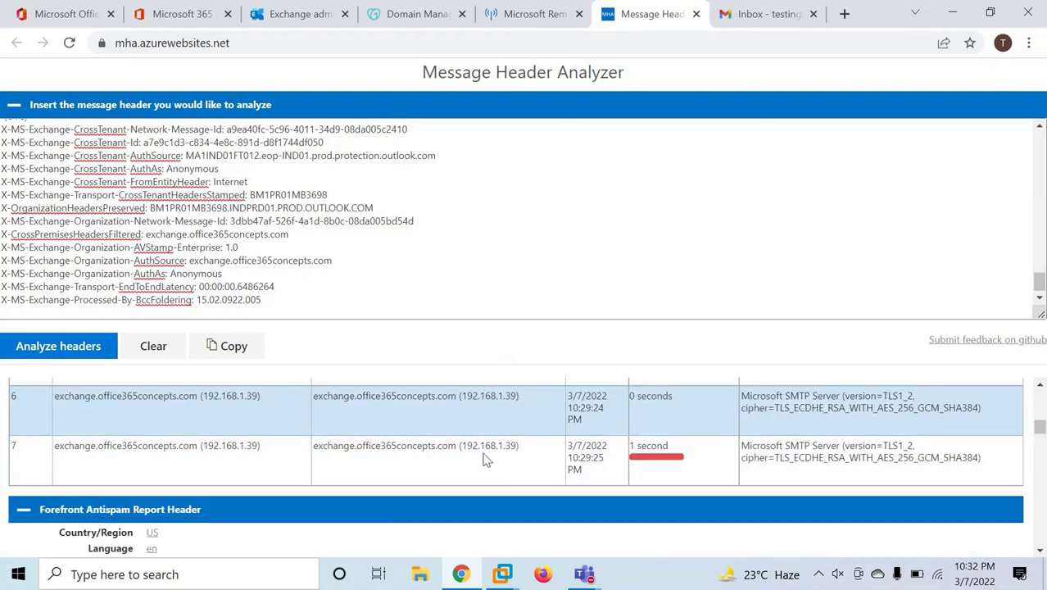
scroll(469, 446, down, 2)
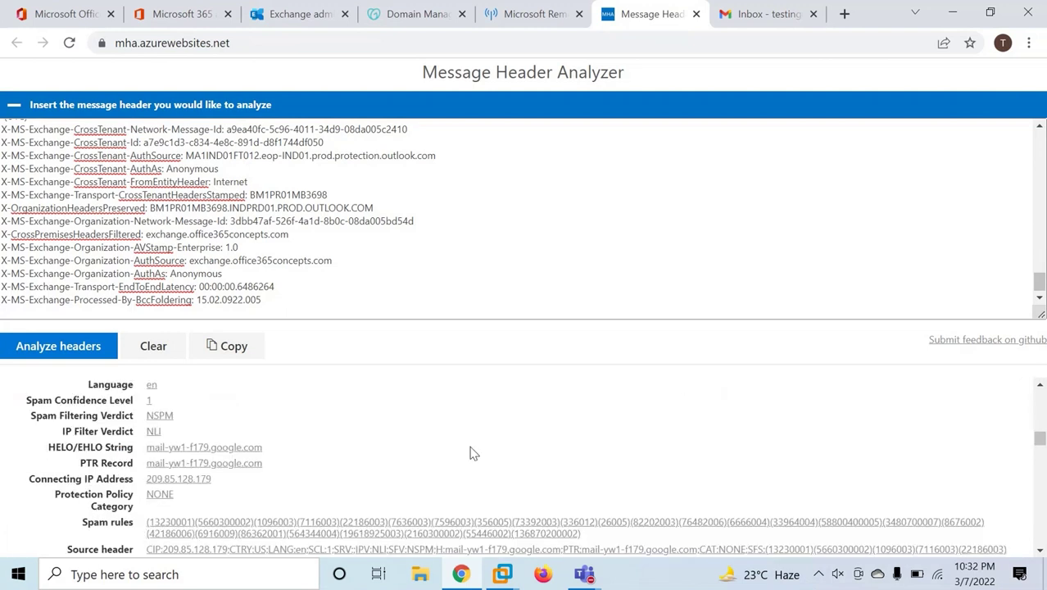
scroll(469, 447, up, 2)
mouse_move(502, 574)
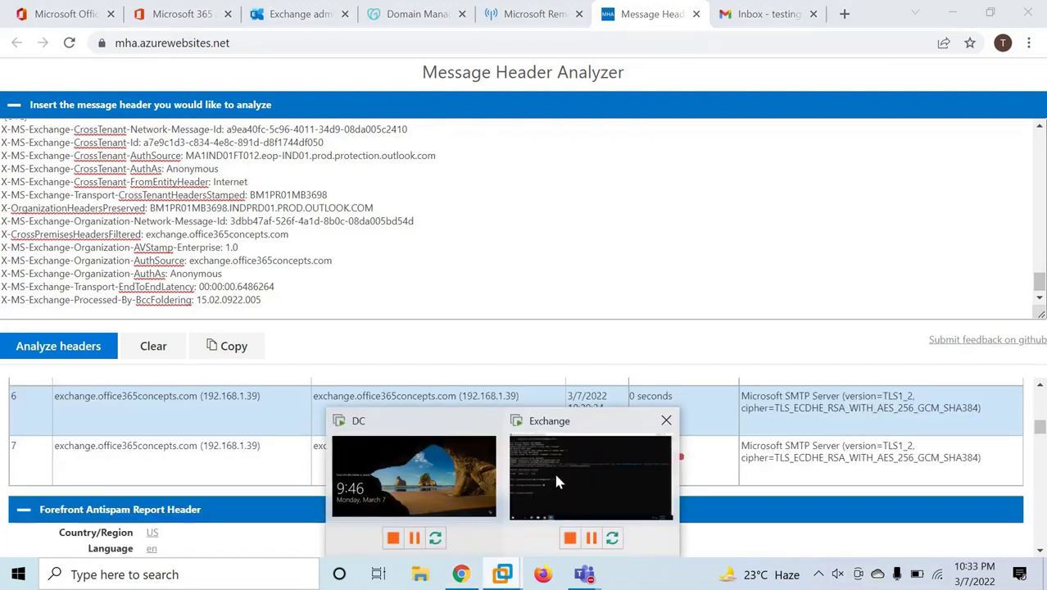
click(553, 470)
Send a 'test email' message from Outlook on the web to the external Gmail test address.
click(949, 9)
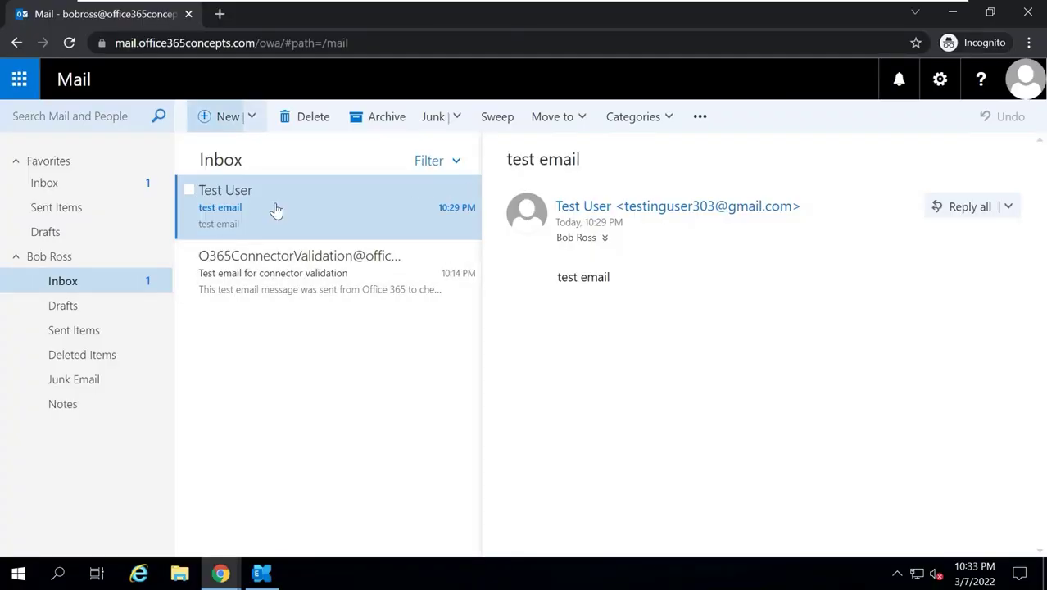
click(217, 121)
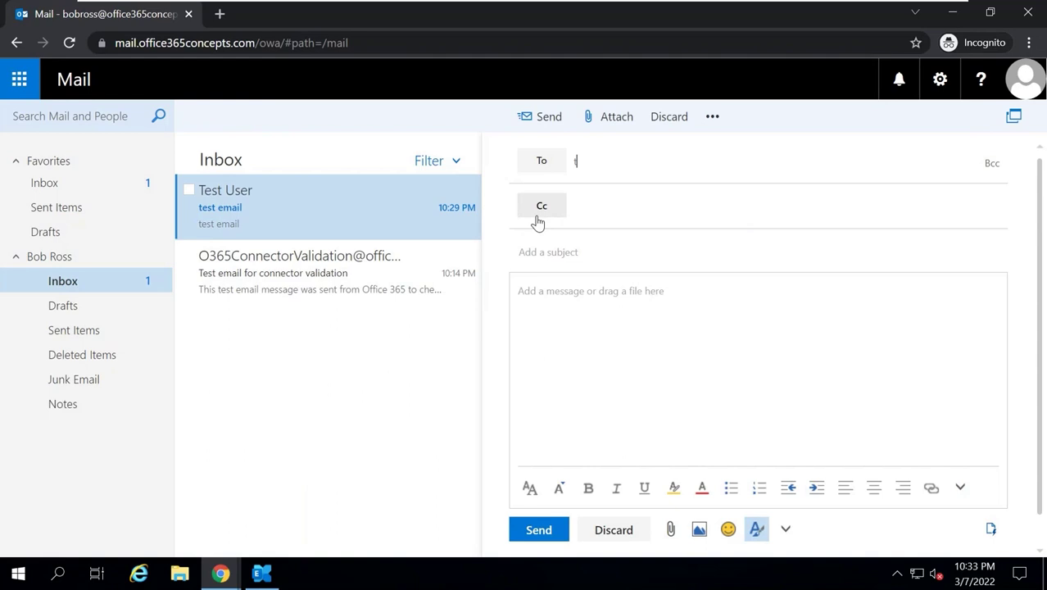
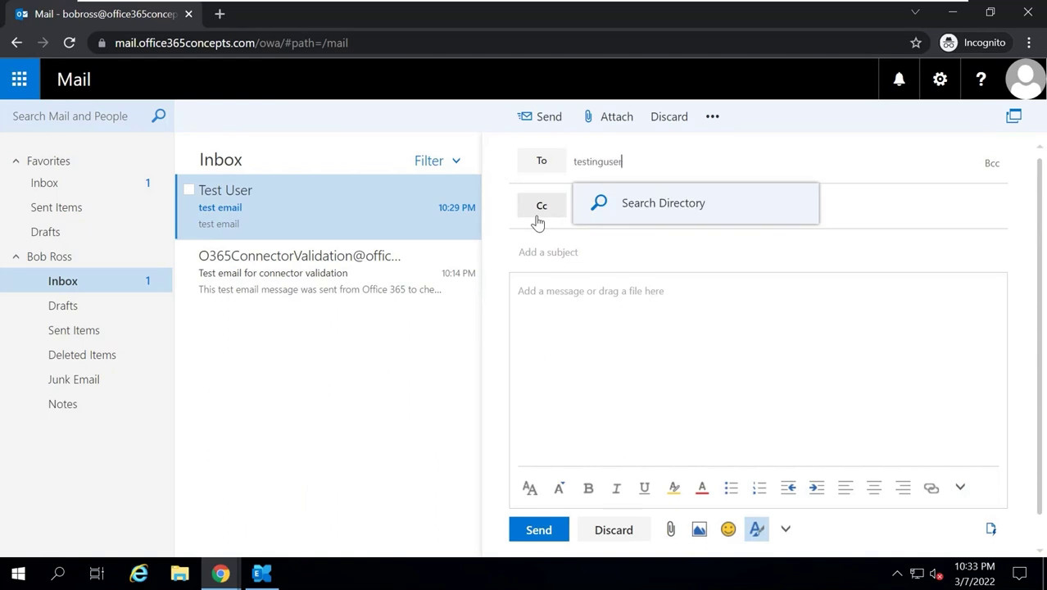
key(Return)
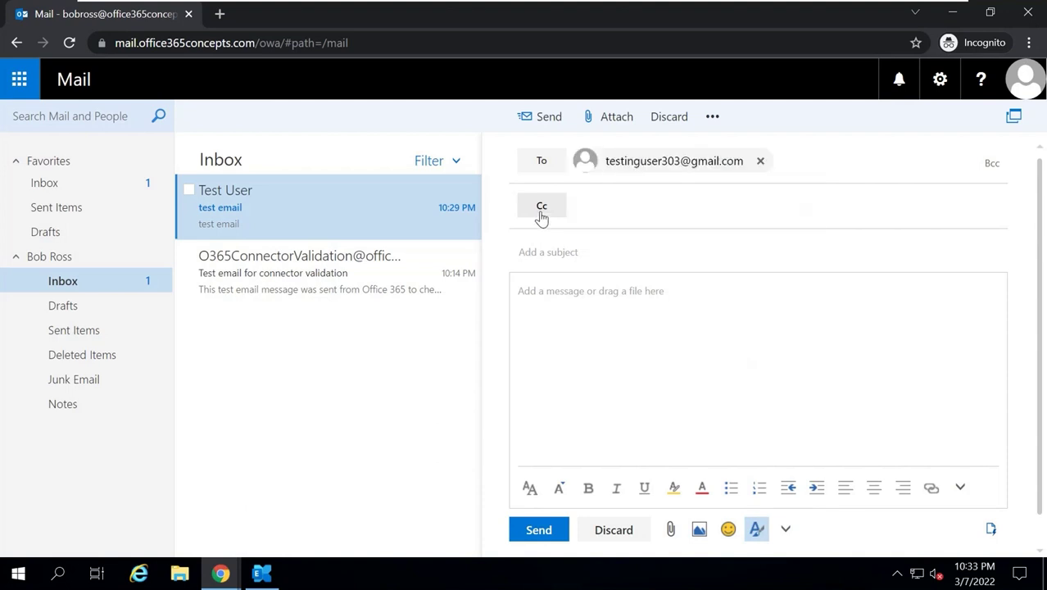
text(test email)
key(Tab)
text(test em)
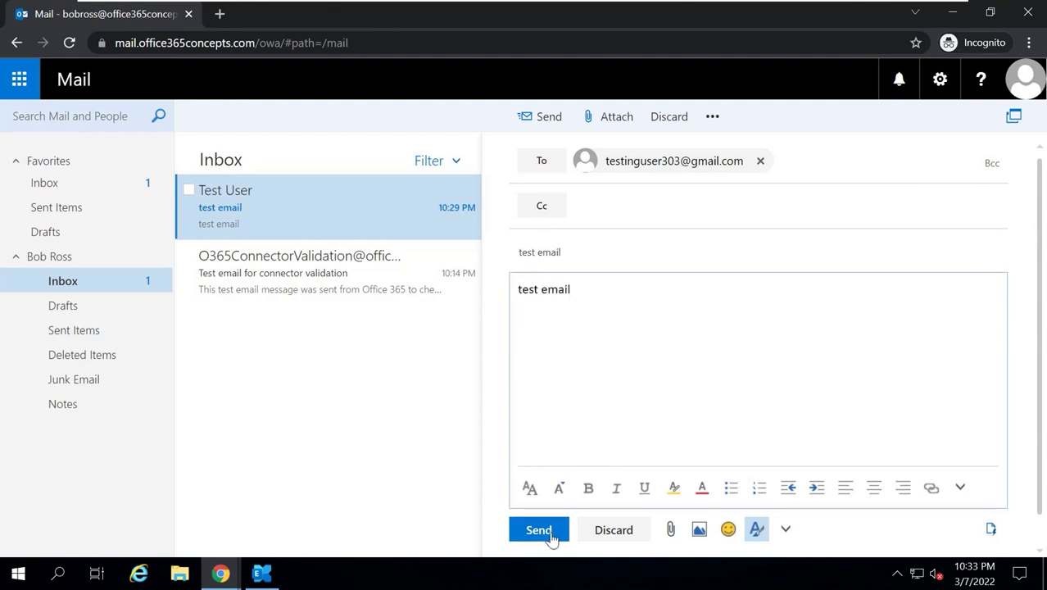
click(538, 529)
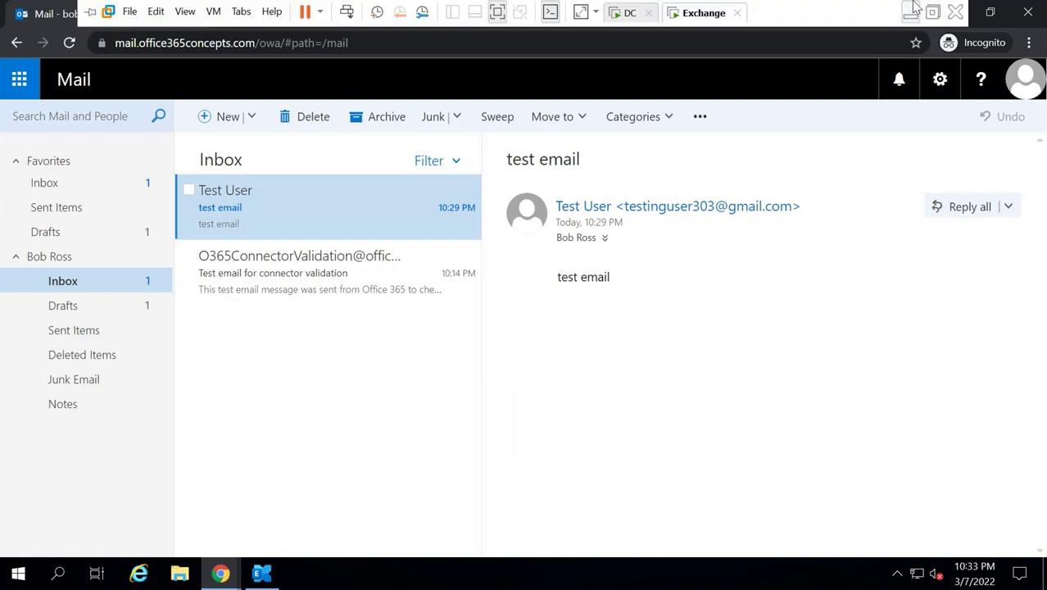
Open the newly received test email in Gmail and show its original message source.
click(910, 11)
click(760, 15)
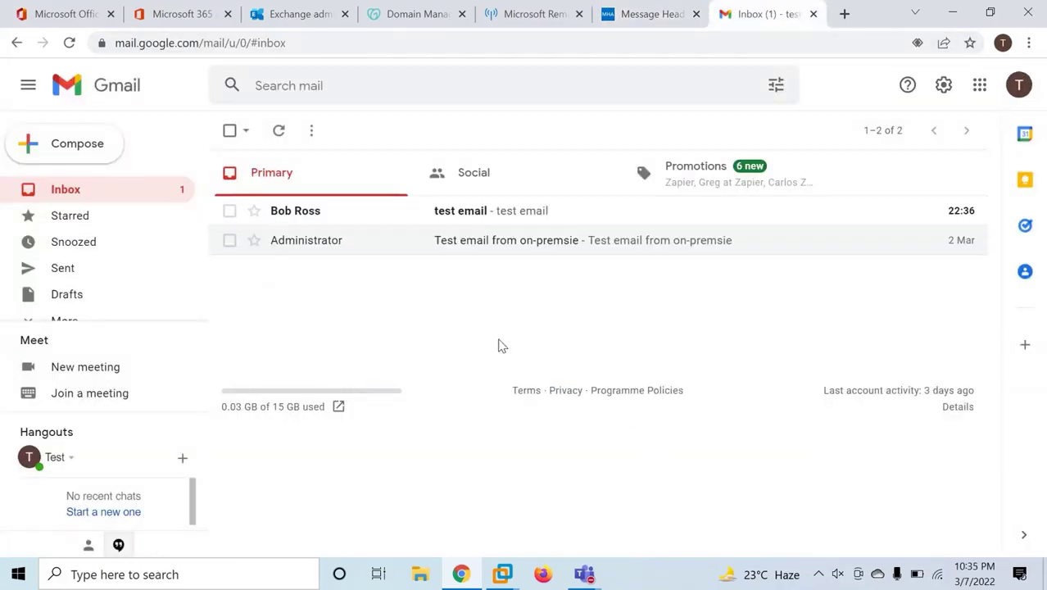
click(464, 220)
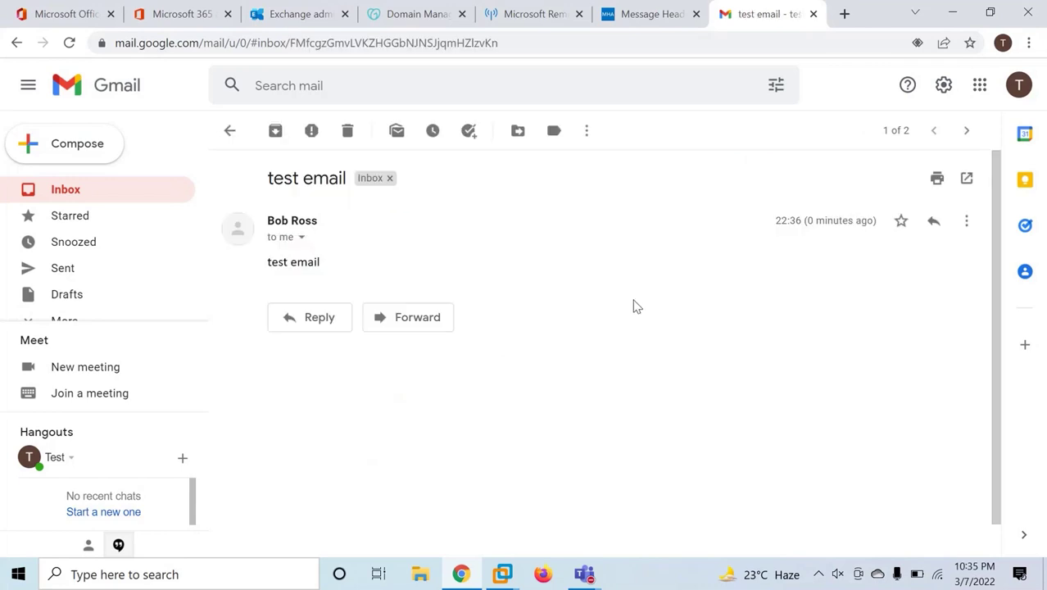
click(966, 220)
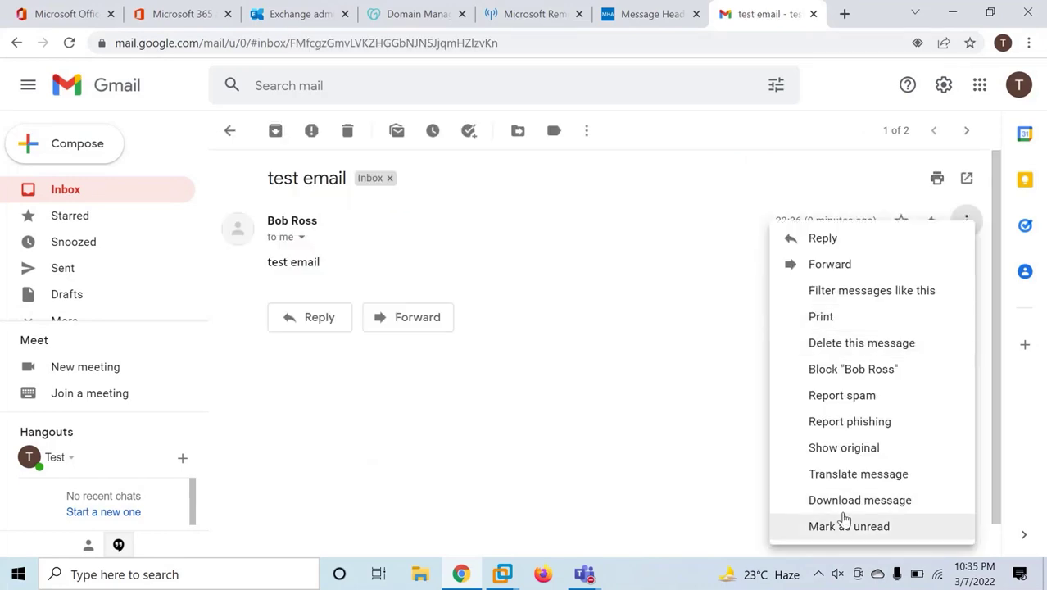
click(851, 447)
Select the full raw header text and open Remote Connectivity Analyzer's Message Header Analyzer.
scroll(386, 345, down, 1)
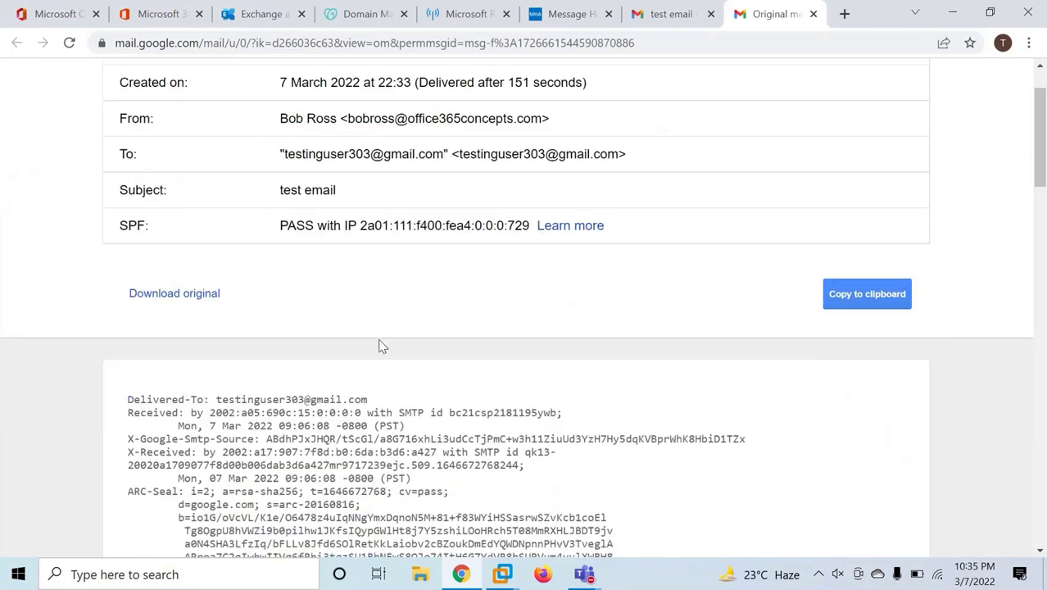
drag(126, 399, 286, 480)
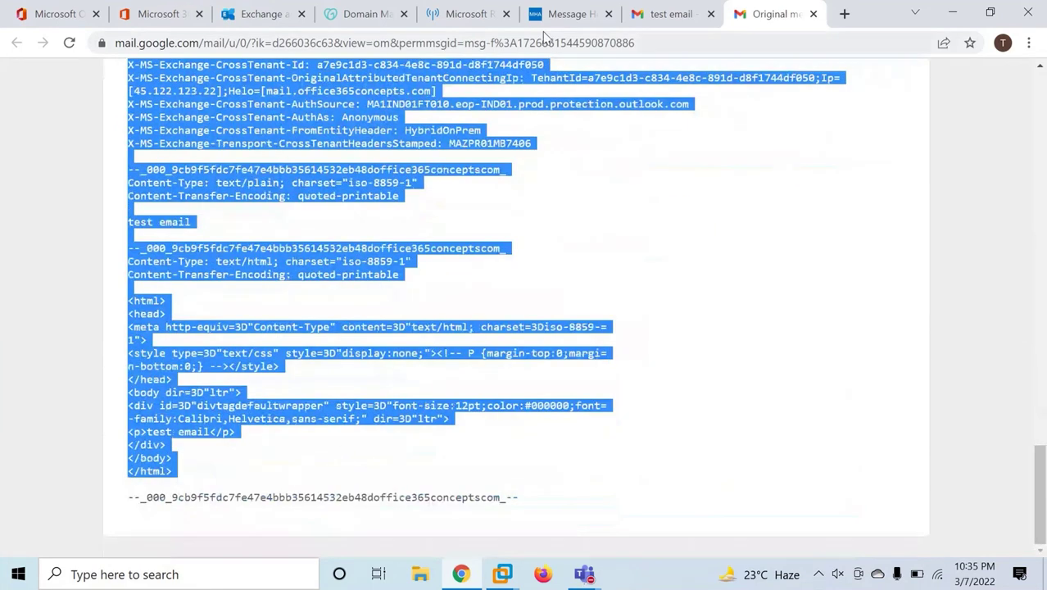
click(458, 14)
click(52, 336)
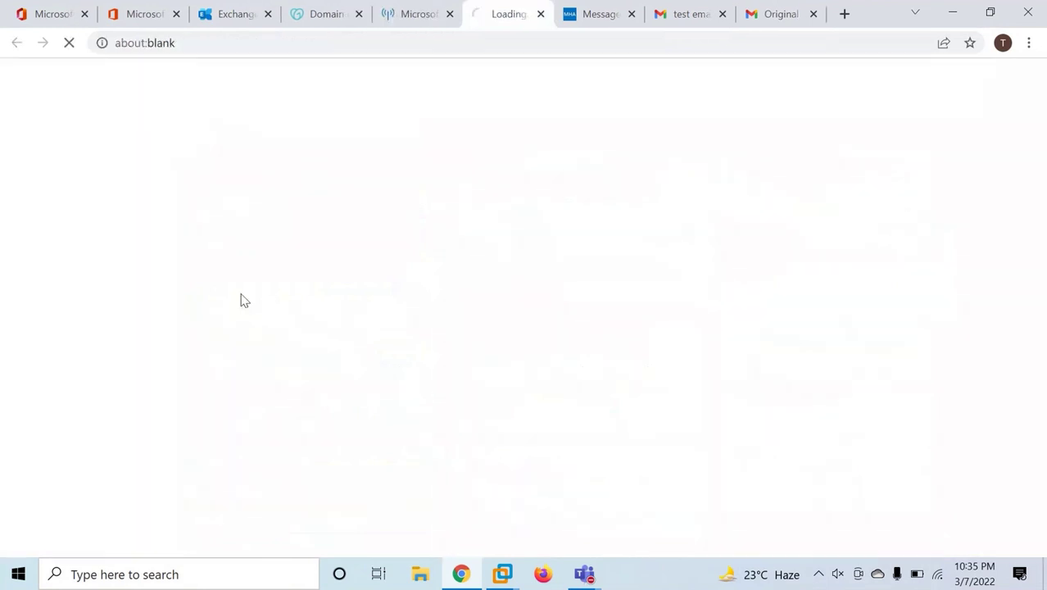
Paste the test email's headers into Message Header Analyzer and analyze them.
click(145, 246)
key(ctrl+v)
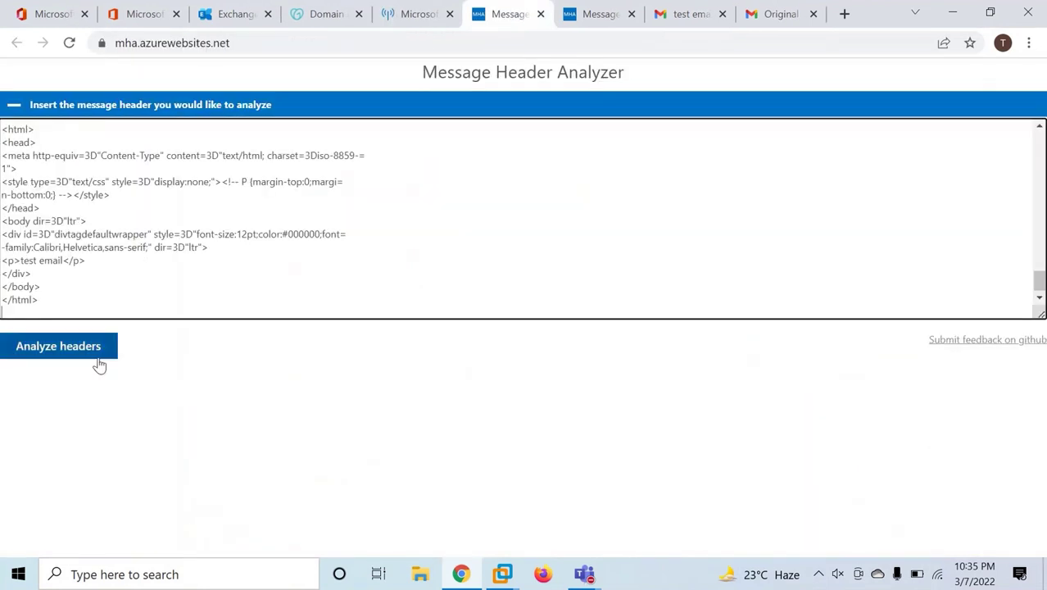
click(71, 353)
scroll(483, 419, down, 4)
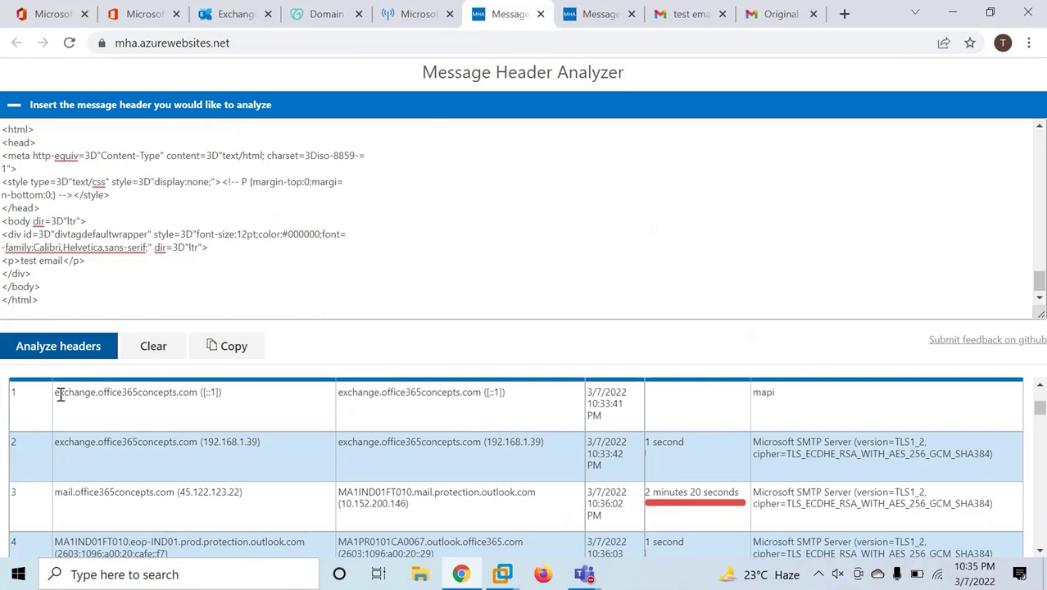
Trace hops 1–3 from the on-premises Exchange host to mail.protection.outlook.com.
drag(56, 394, 196, 392)
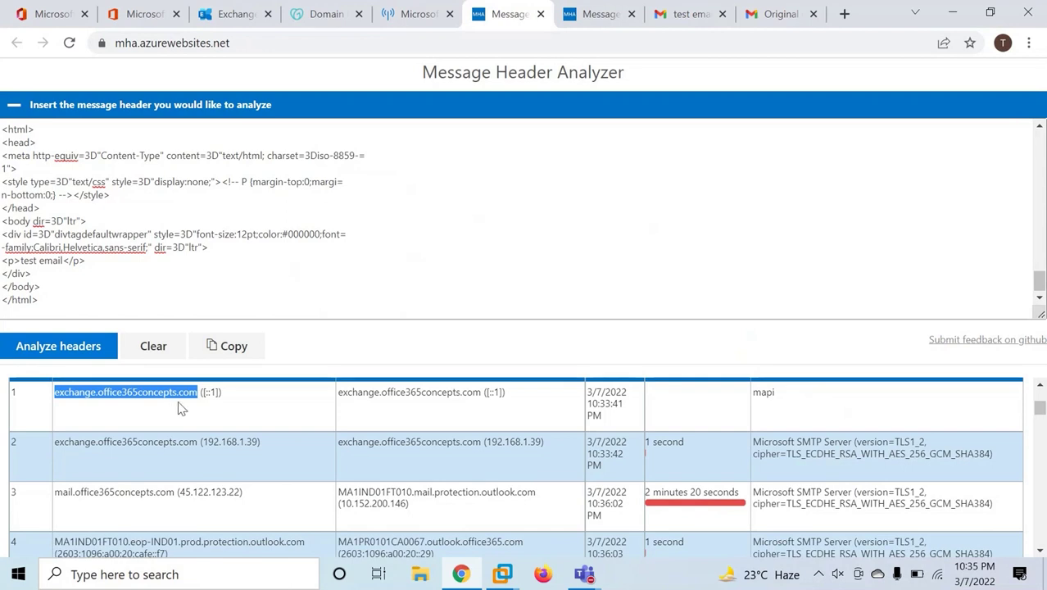
drag(174, 446, 510, 444)
click(554, 444)
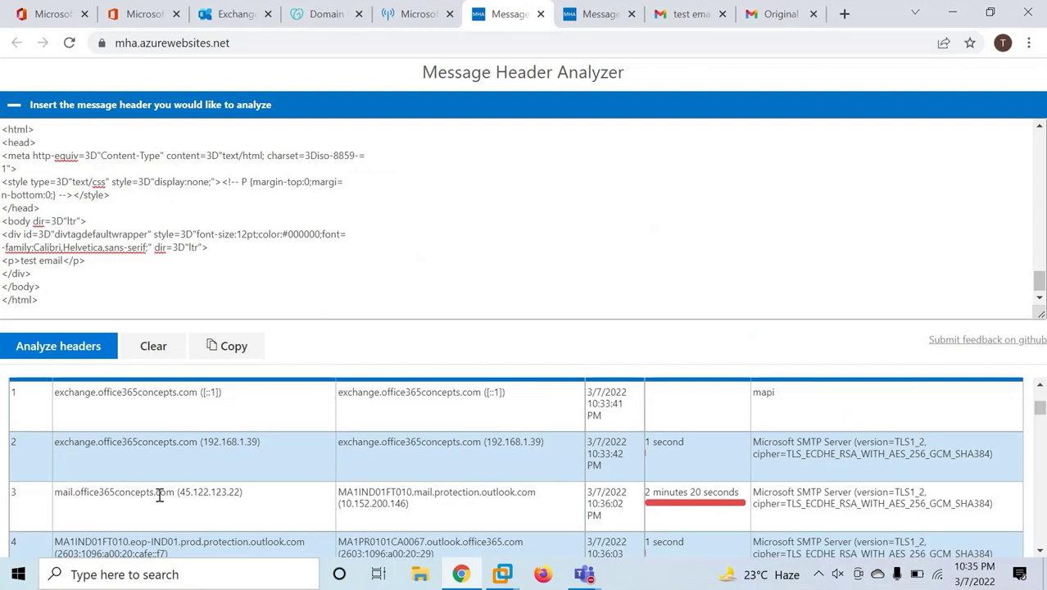
drag(178, 492, 235, 492)
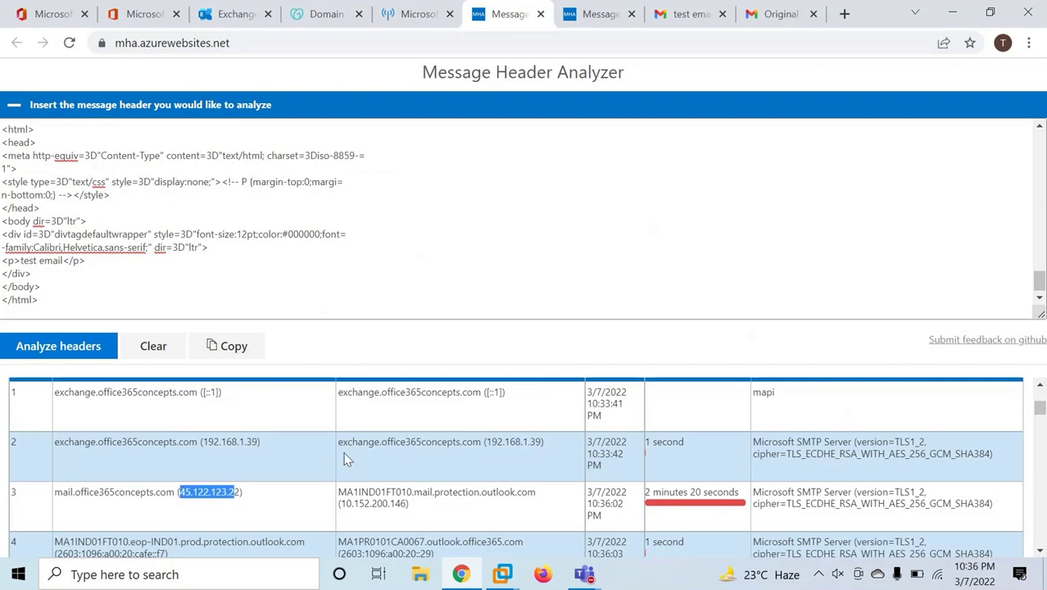
scroll(276, 459, down, 1)
drag(345, 413, 539, 423)
drag(413, 411, 534, 416)
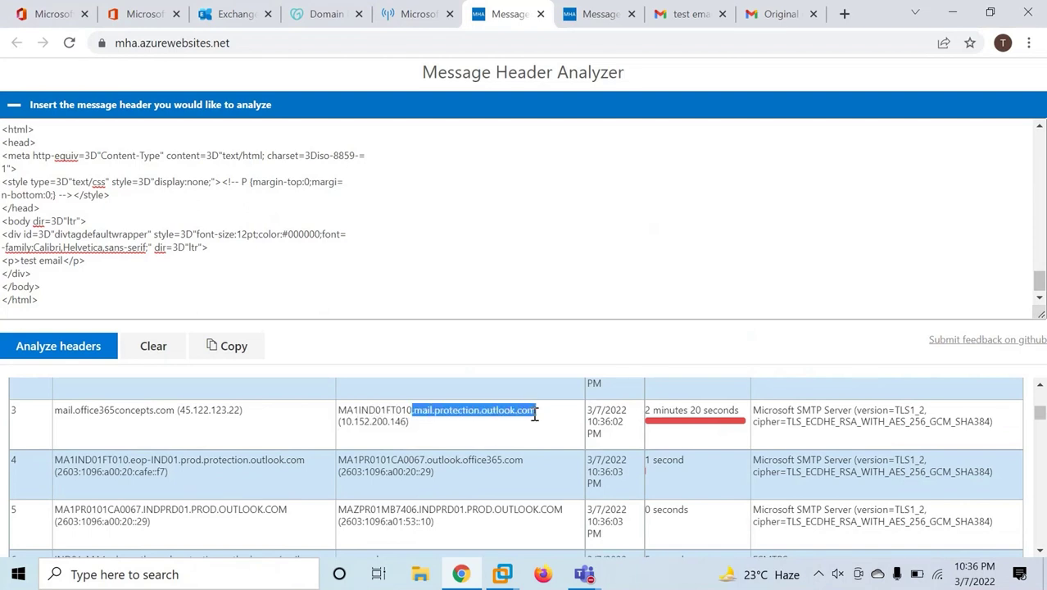
click(480, 438)
Confirm TLS1_2 on hop 3 and hop 6 leaving Office 365 for mx.google.com.
drag(895, 409, 922, 410)
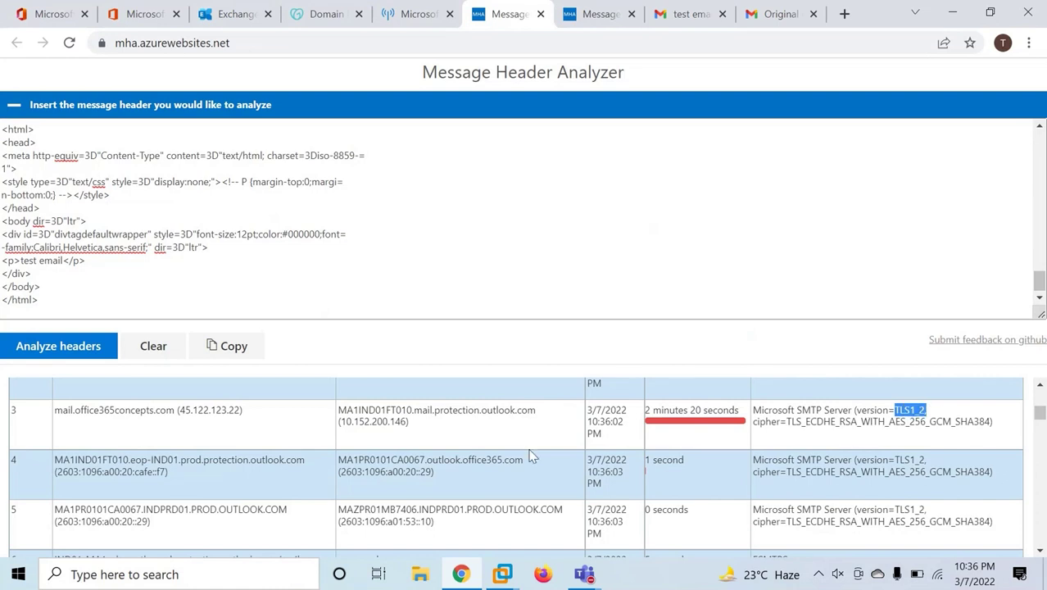
scroll(531, 456, down, 1)
drag(86, 482, 420, 399)
click(305, 398)
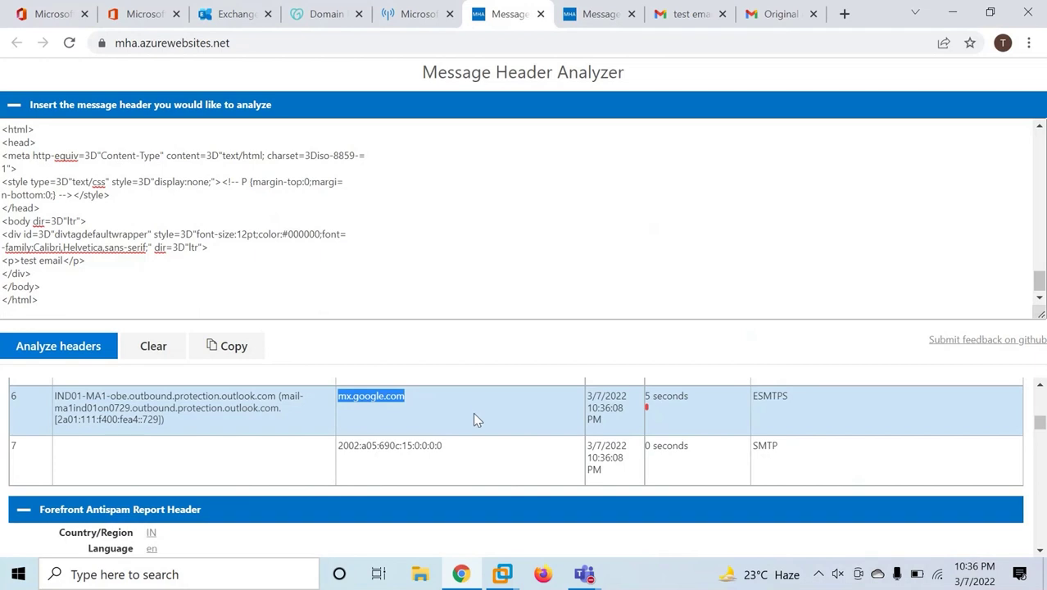
click(472, 412)
drag(463, 410, 132, 389)
click(439, 413)
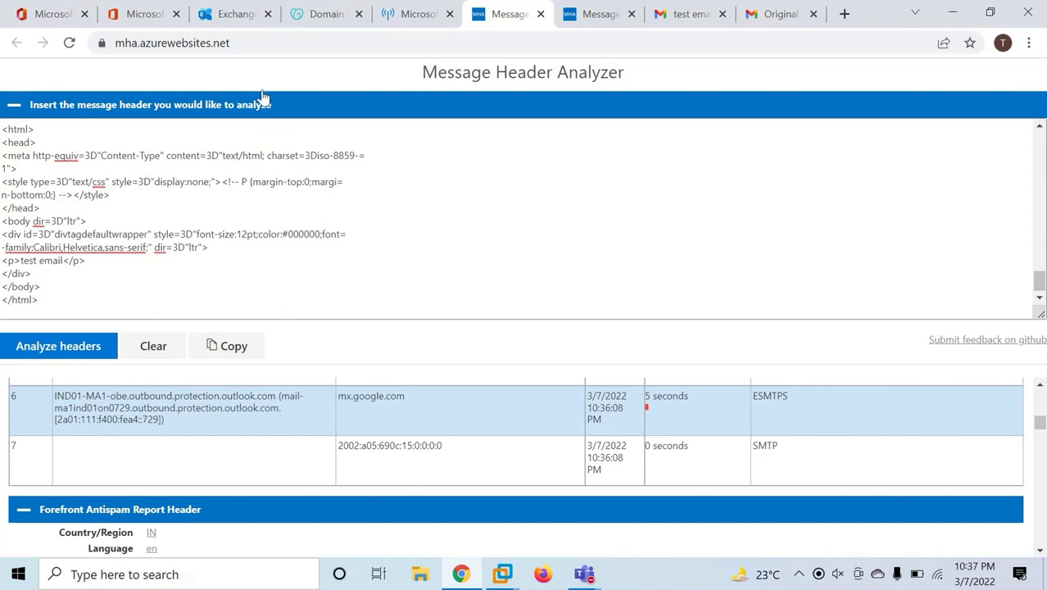
Check that the To EOP and To OnPremise connectors are On, then enter 'security' in a new tab.
click(237, 14)
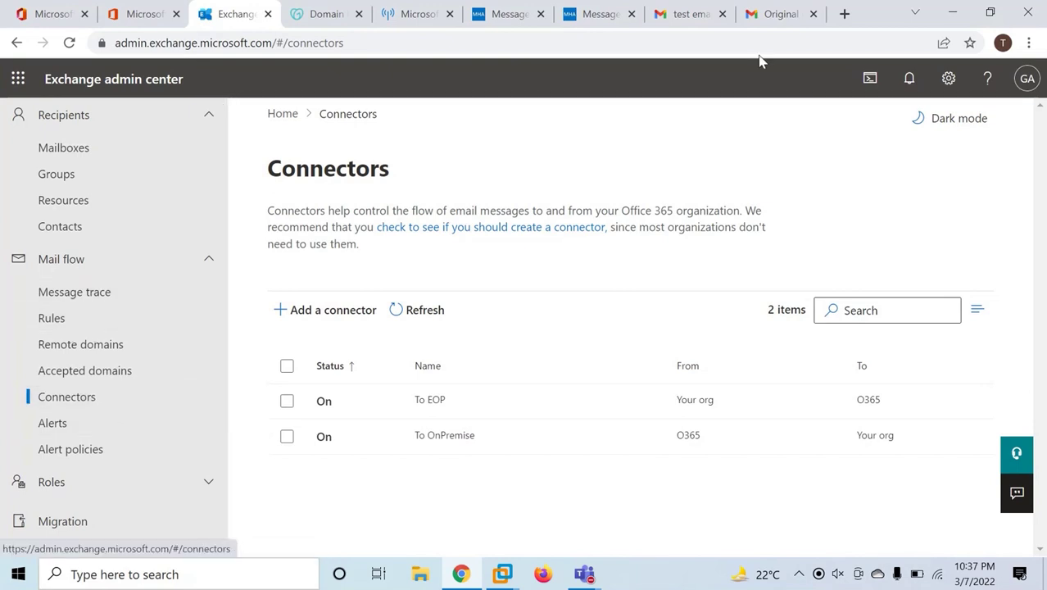
click(844, 14)
text(security)
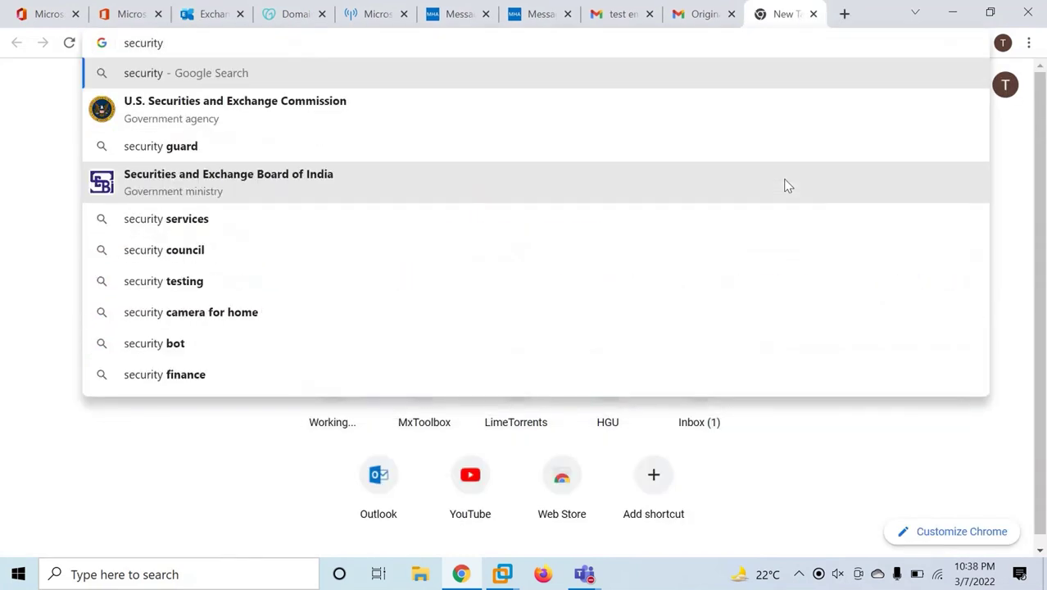
Go to security.microsoftonline.com and open Email & collaboration > Policies & rules > Threat policies.
text(.m)
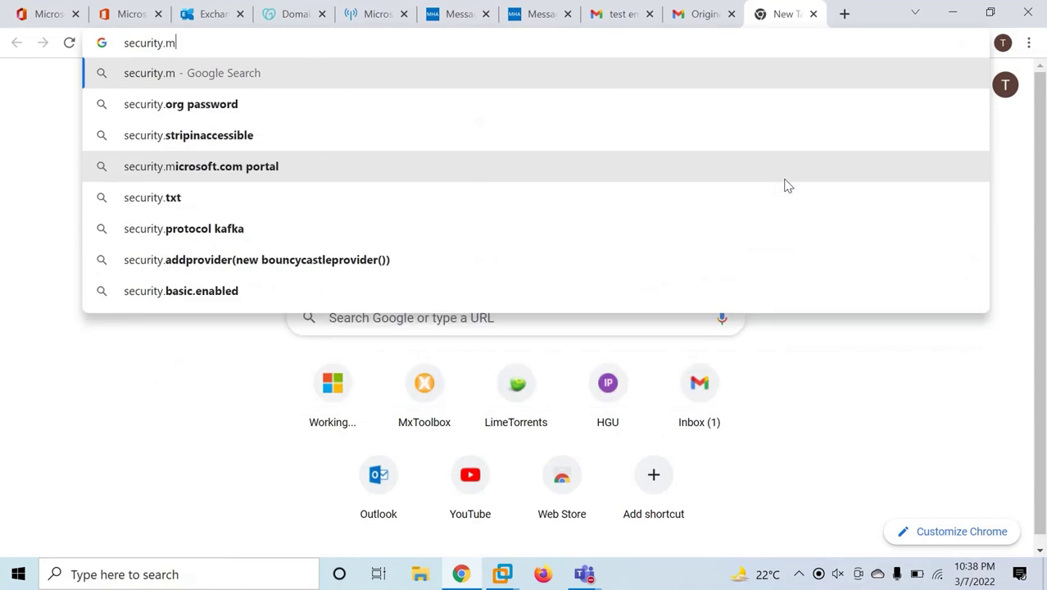
text(icrosoftonline.com)
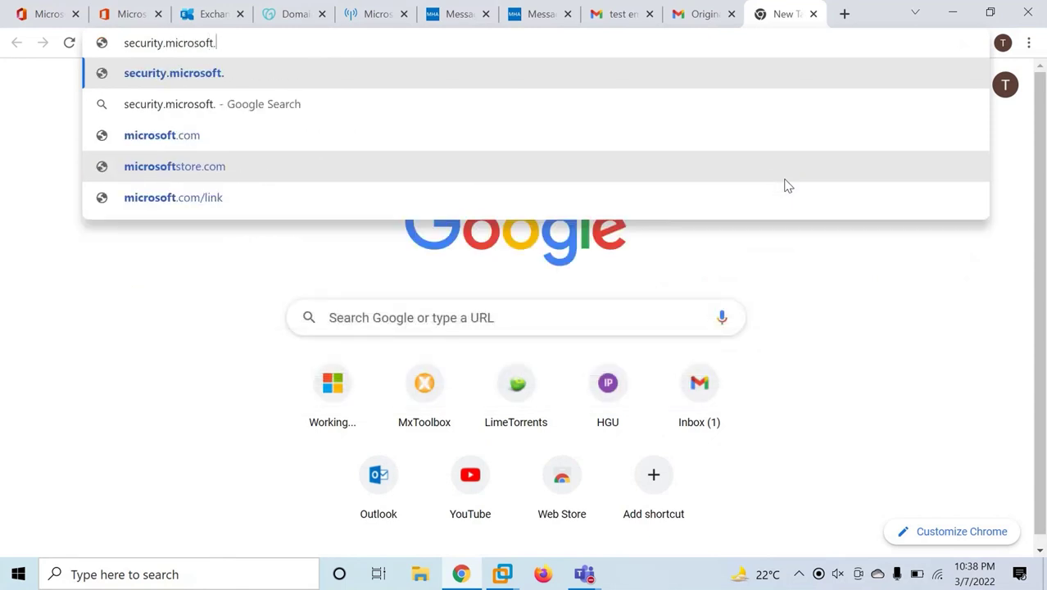
key(Return)
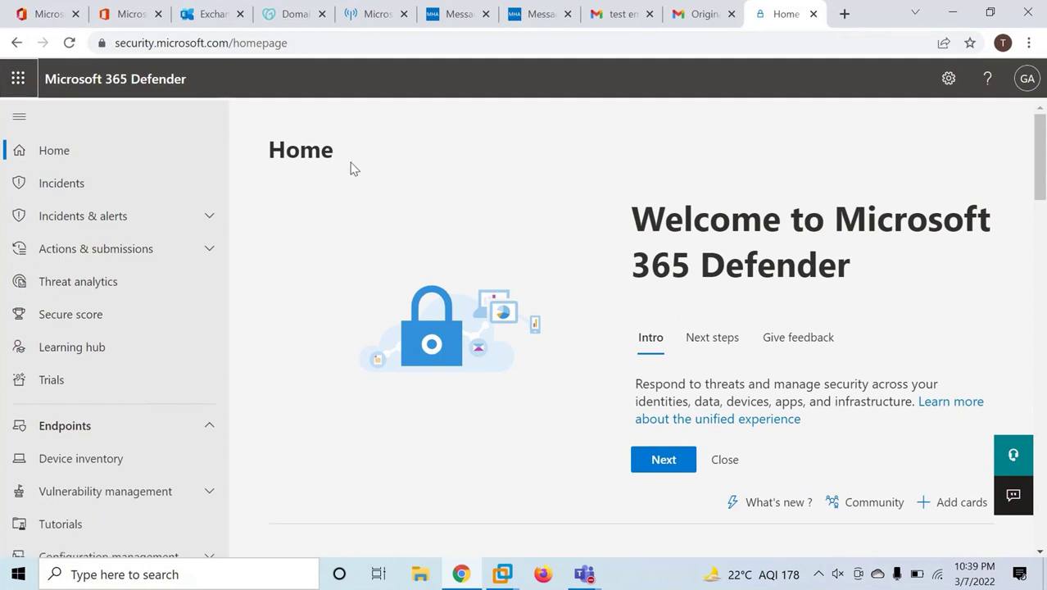
scroll(139, 318, down, 3)
scroll(133, 320, down, 3)
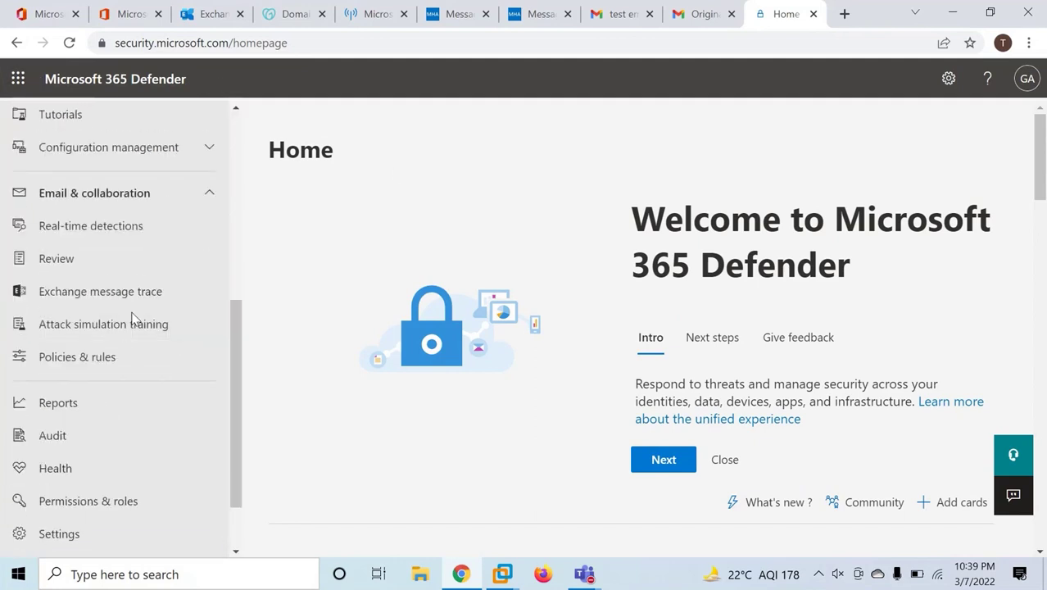
click(112, 356)
click(405, 292)
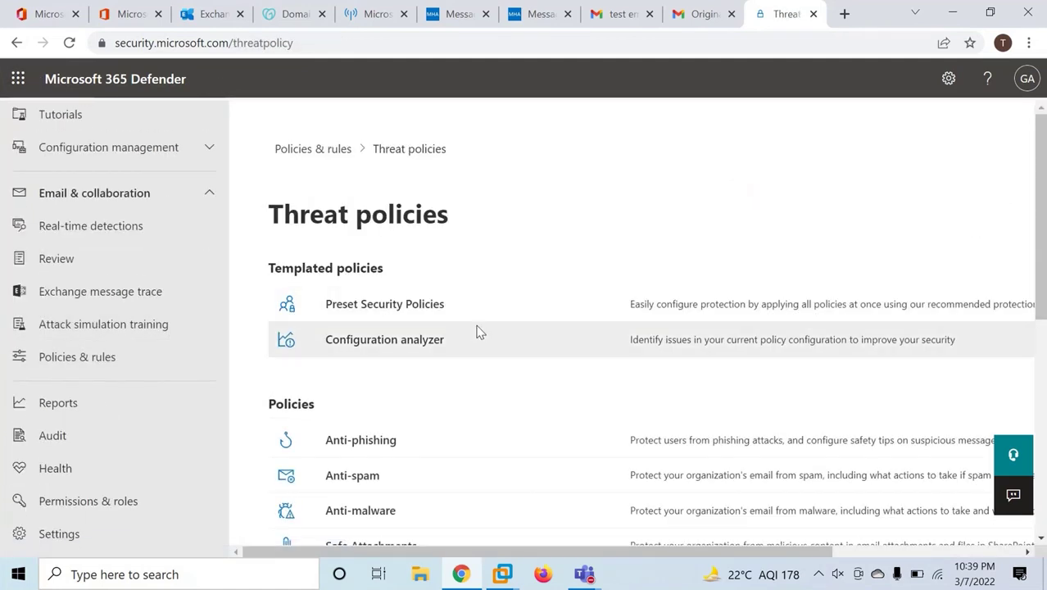
scroll(477, 330, down, 2)
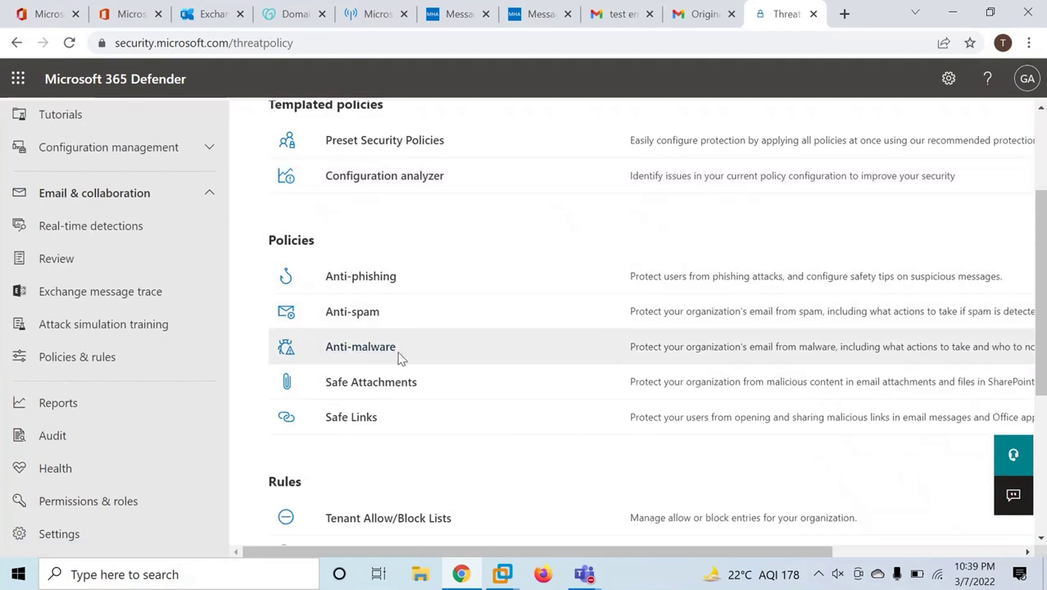